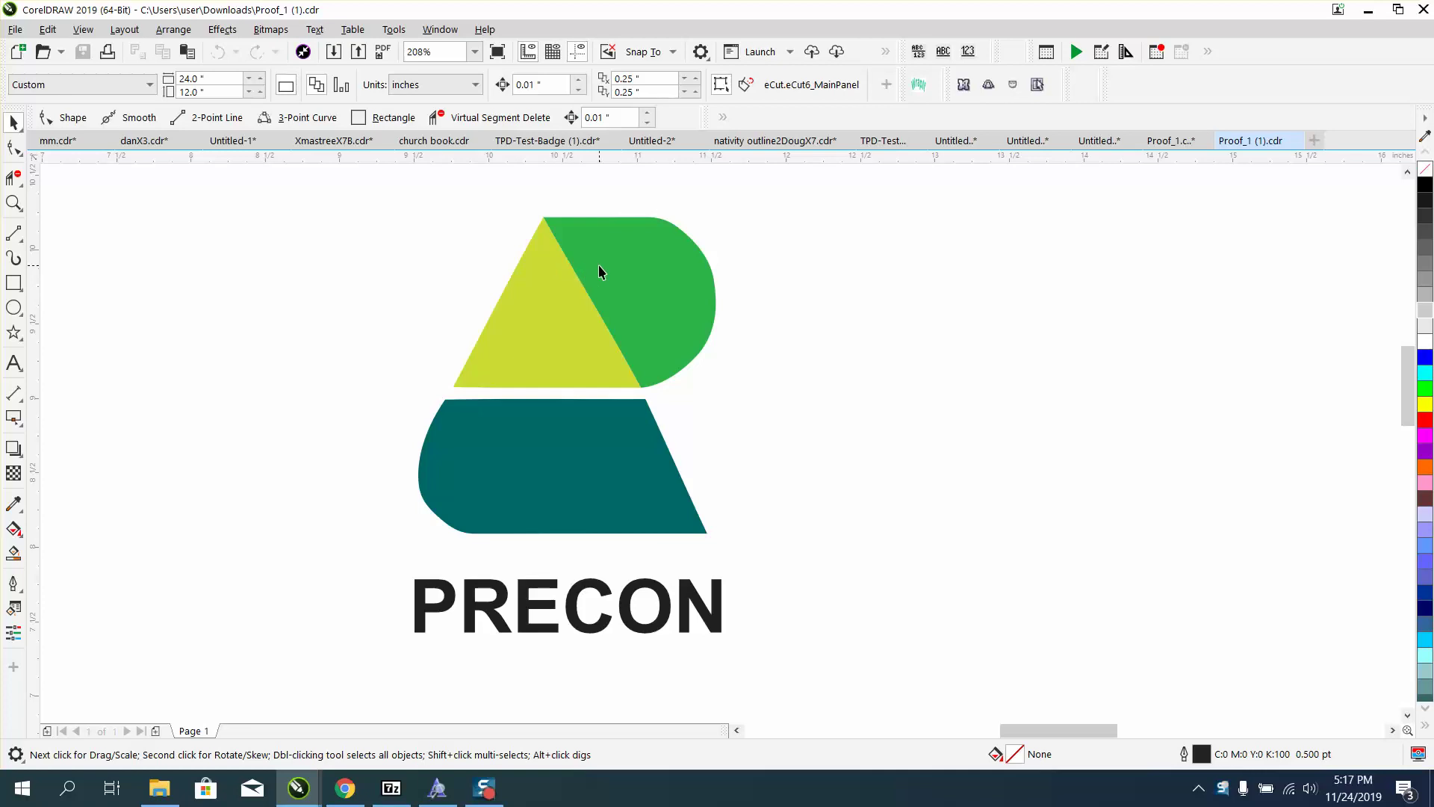
- Ungroup the three-shape logo above the PRECON text and clear the selection
{"action": "left_click", "coordinate": [545, 316]}
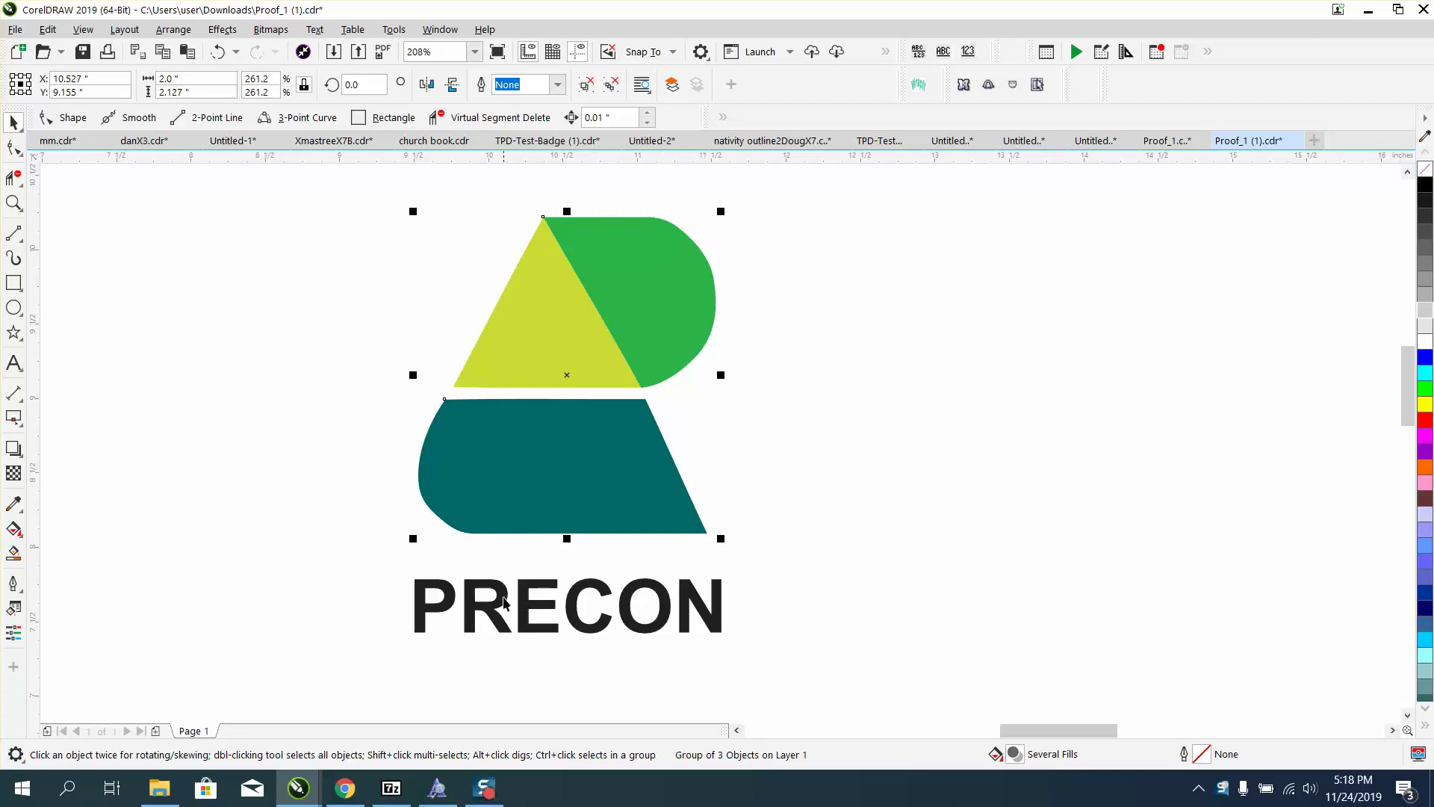
{"action": "left_click", "coordinate": [182, 33]}
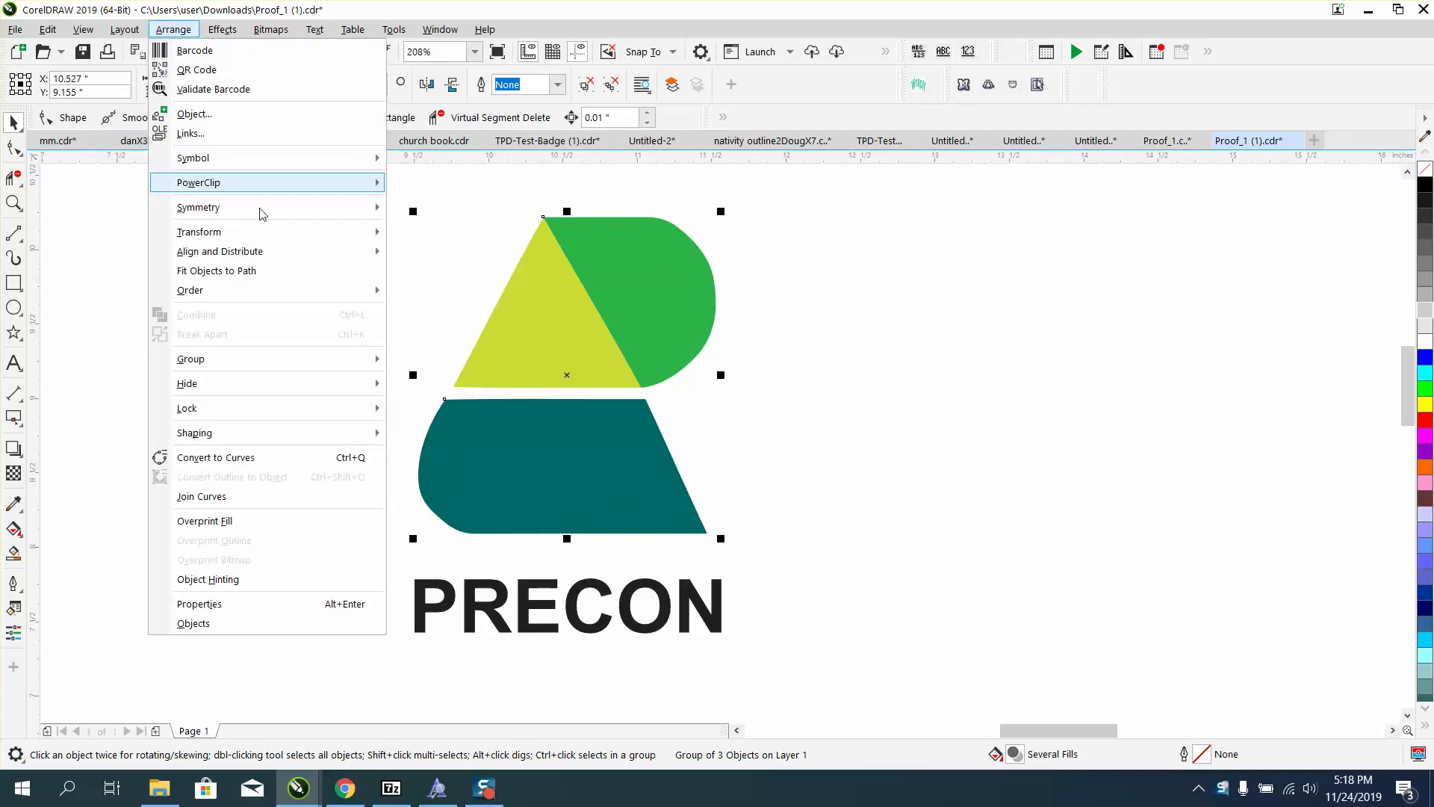
{"action": "mouse_move", "coordinate": [272, 358]}
{"action": "left_click", "coordinate": [442, 383]}
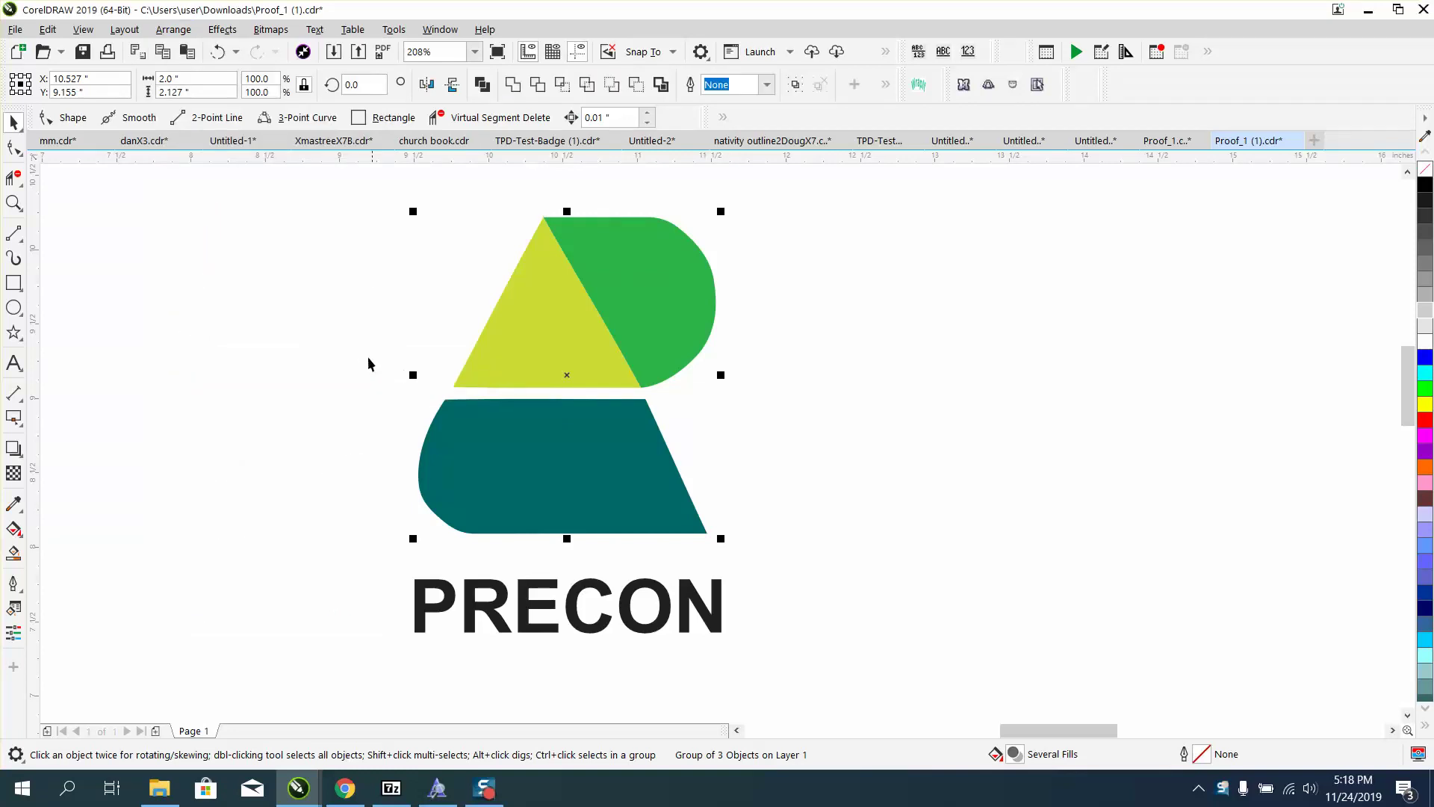
{"action": "left_click", "coordinate": [368, 356]}
- Fill the green curved shape and the teal lower shape with black, and the yellow triangle with light gray
{"action": "left_click", "coordinate": [608, 299]}
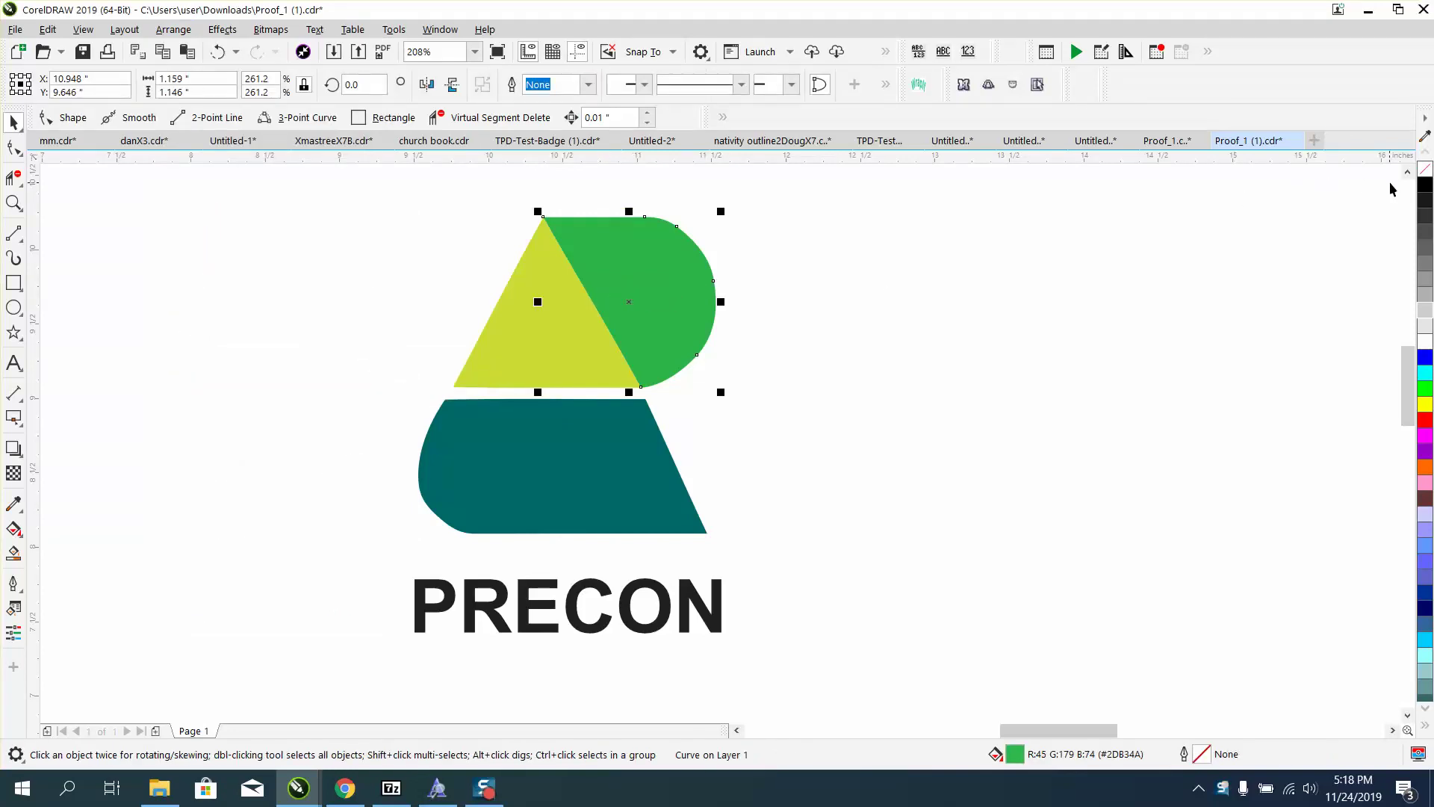
{"action": "left_click", "coordinate": [1424, 184]}
{"action": "left_click", "coordinate": [584, 351]}
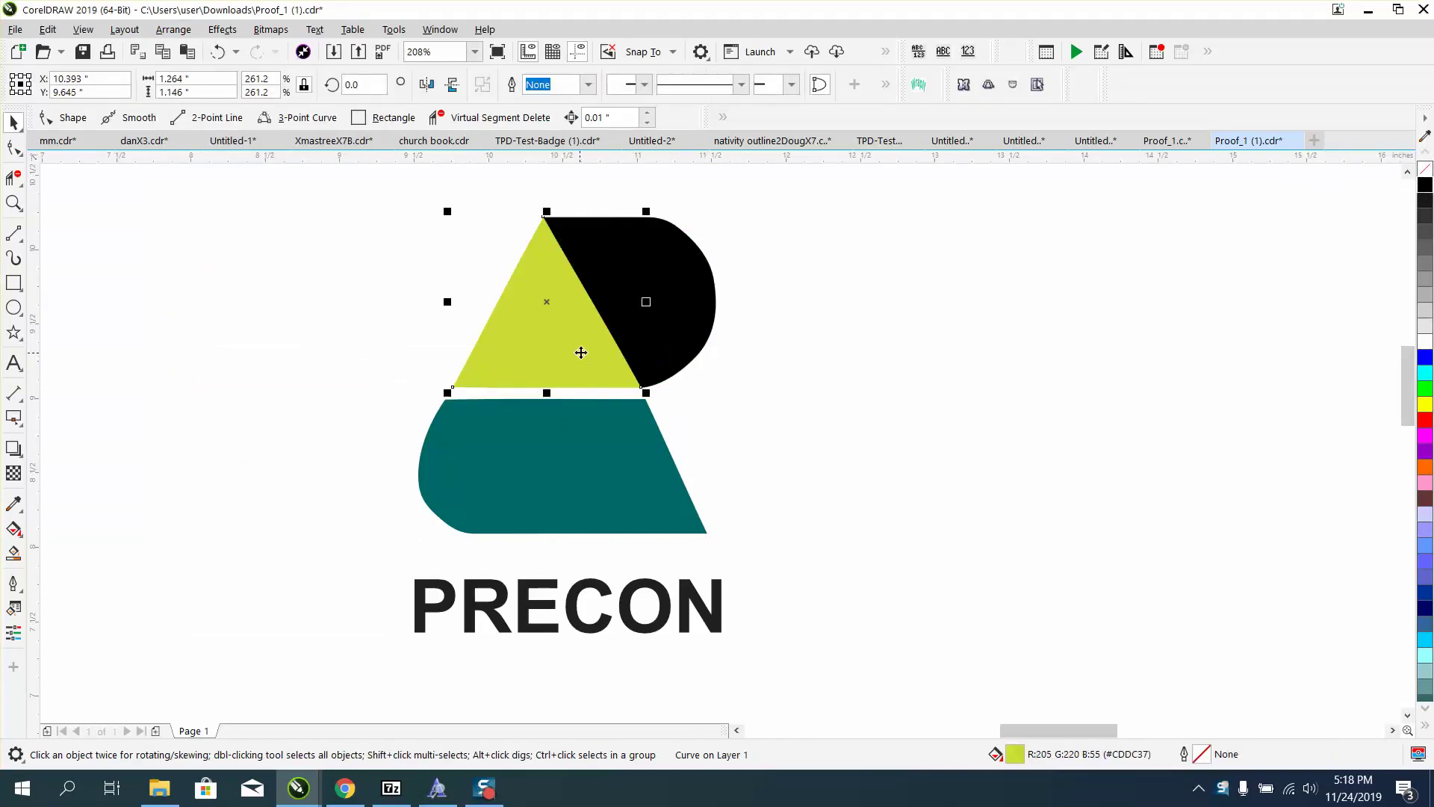
{"action": "left_click", "coordinate": [1424, 311]}
{"action": "left_click", "coordinate": [622, 470]}
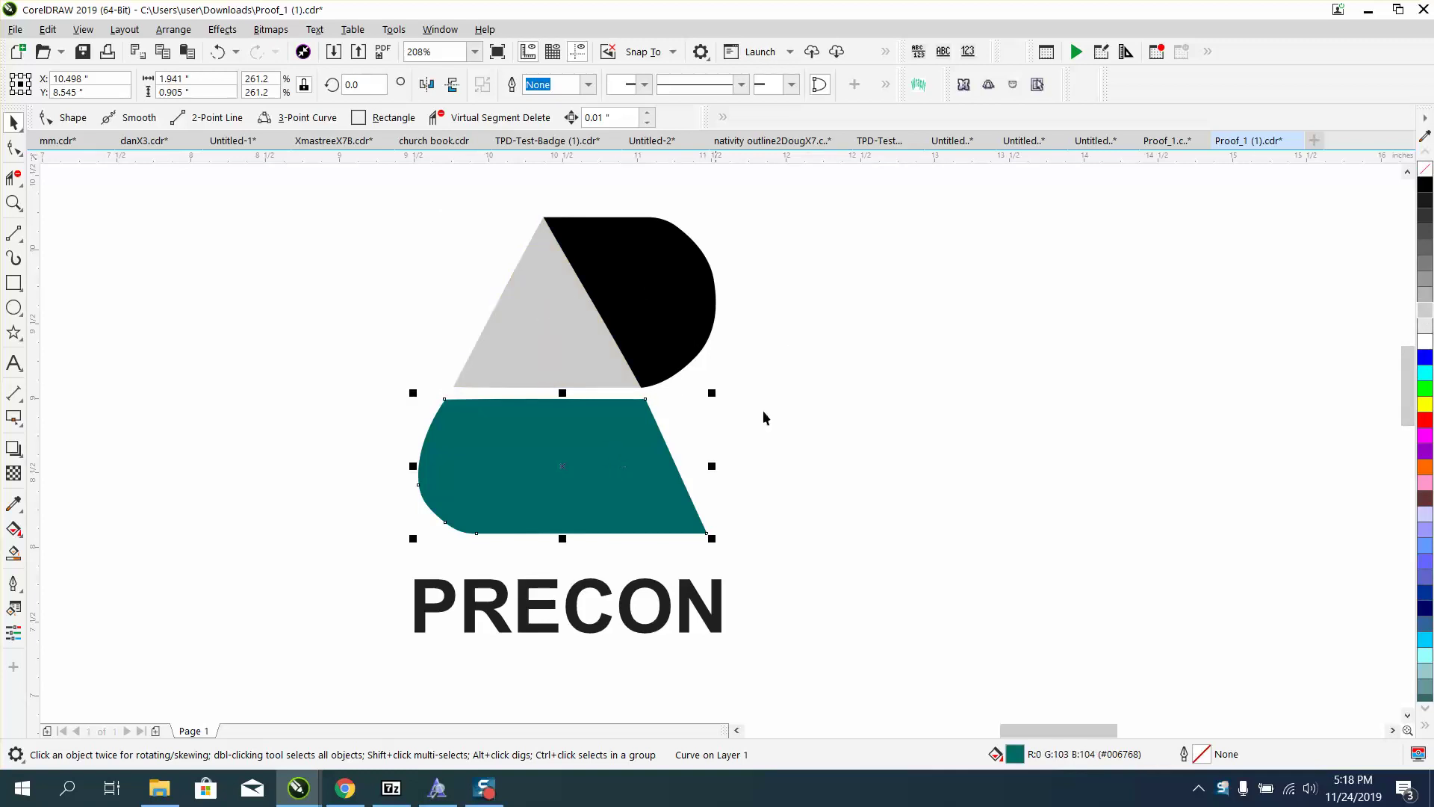
{"action": "left_click", "coordinate": [1424, 188]}
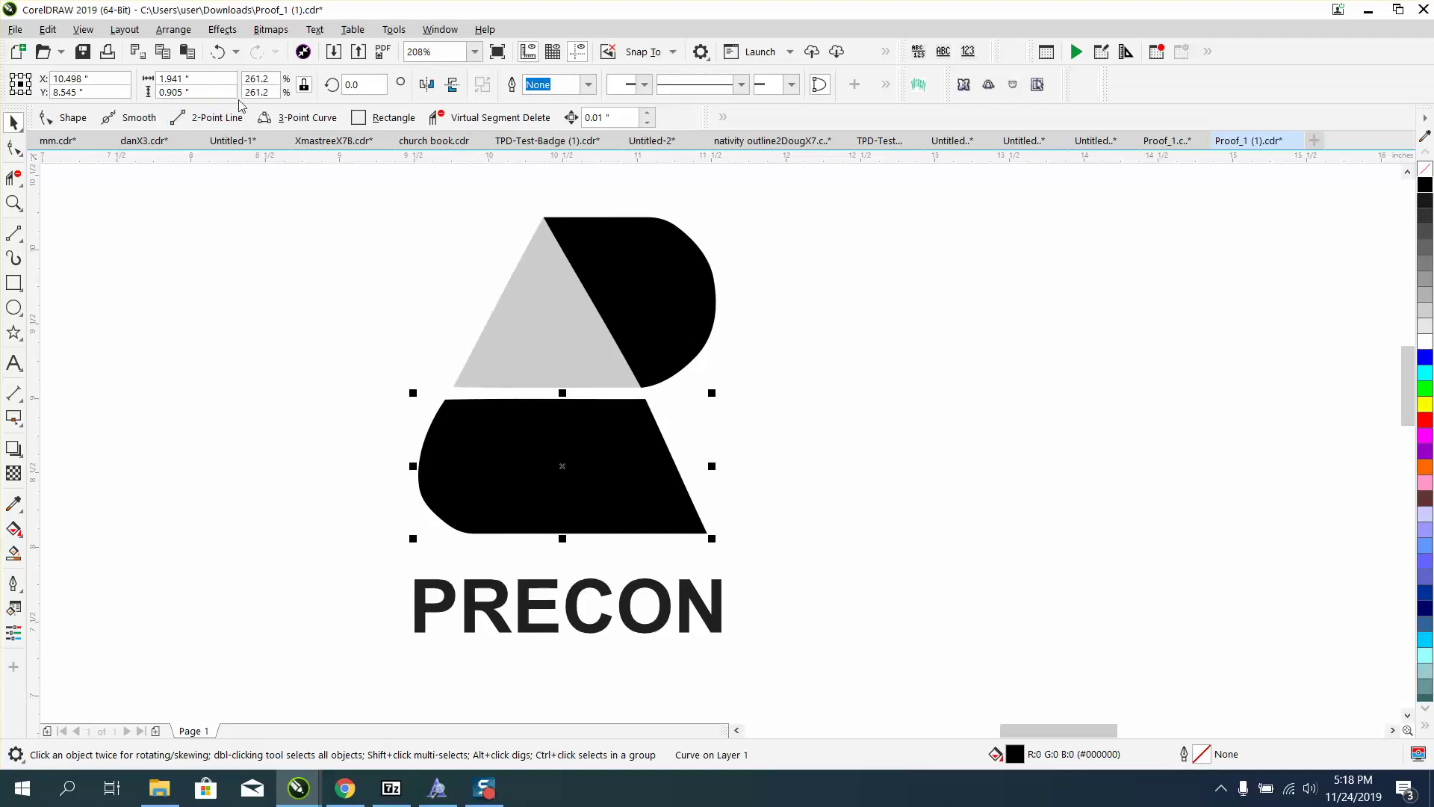
- Undo the black and gray fills on the three logo shapes and deselect everything
{"action": "left_click", "coordinate": [220, 52]}
{"action": "left_click", "coordinate": [220, 53]}
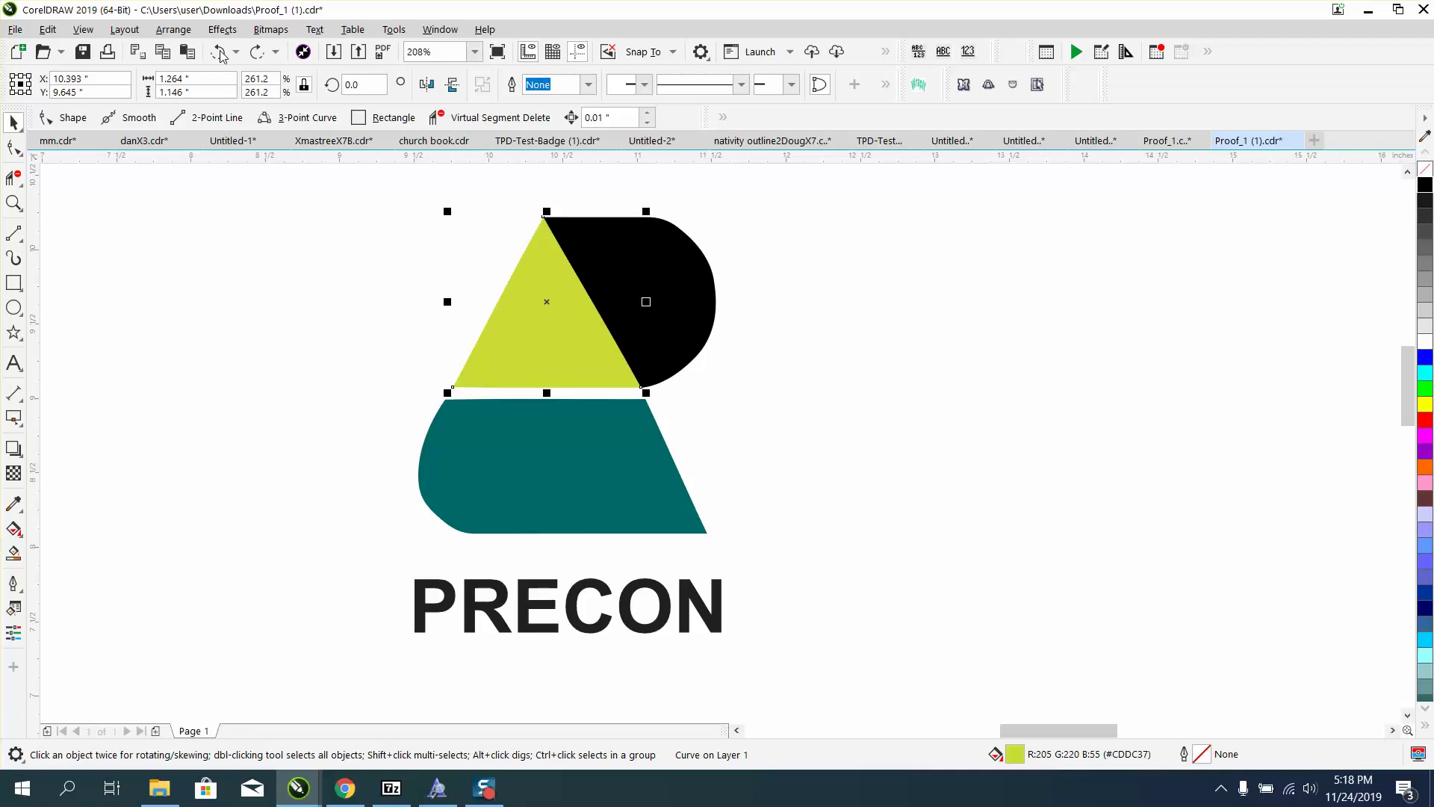
{"action": "left_click", "coordinate": [220, 53]}
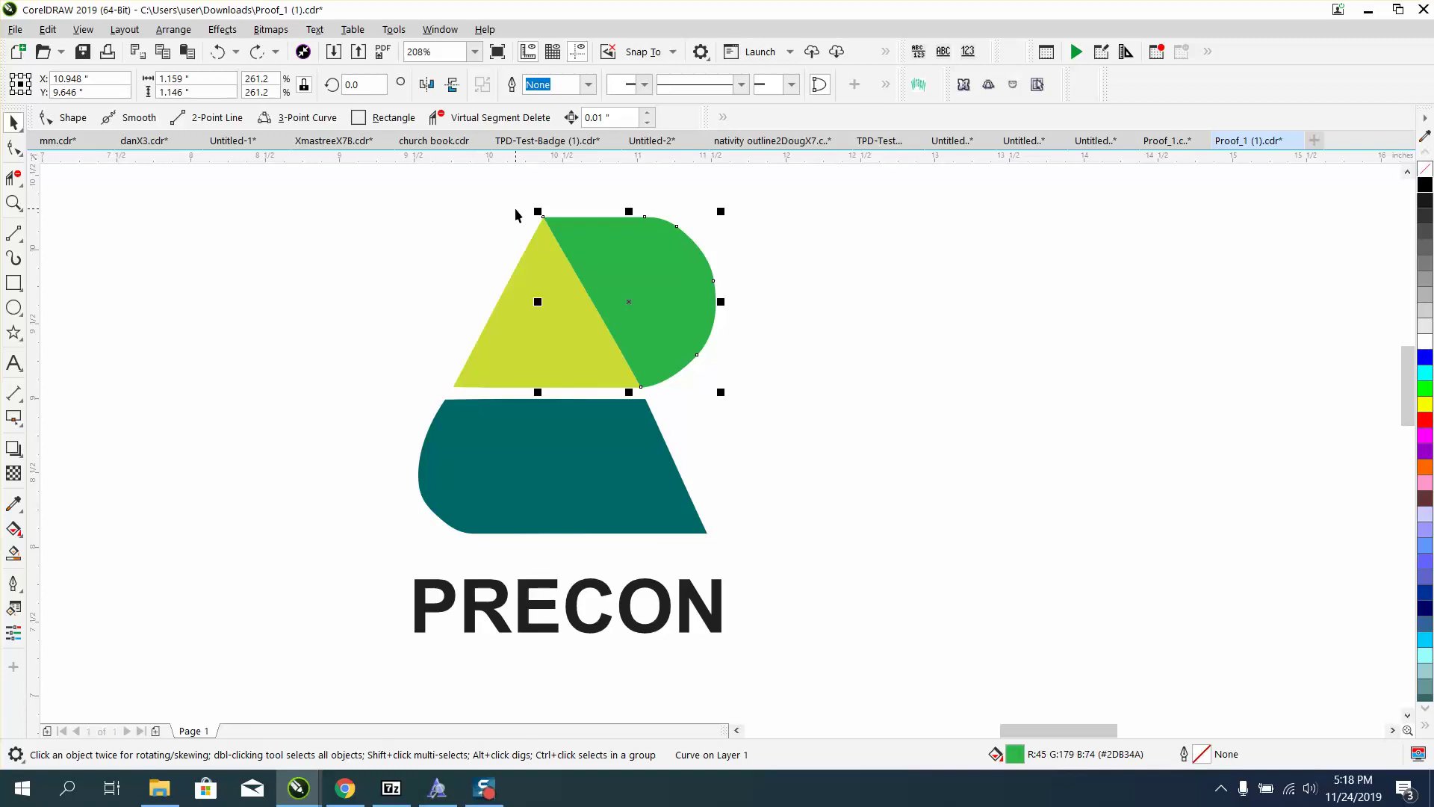
{"action": "left_click", "coordinate": [747, 206]}
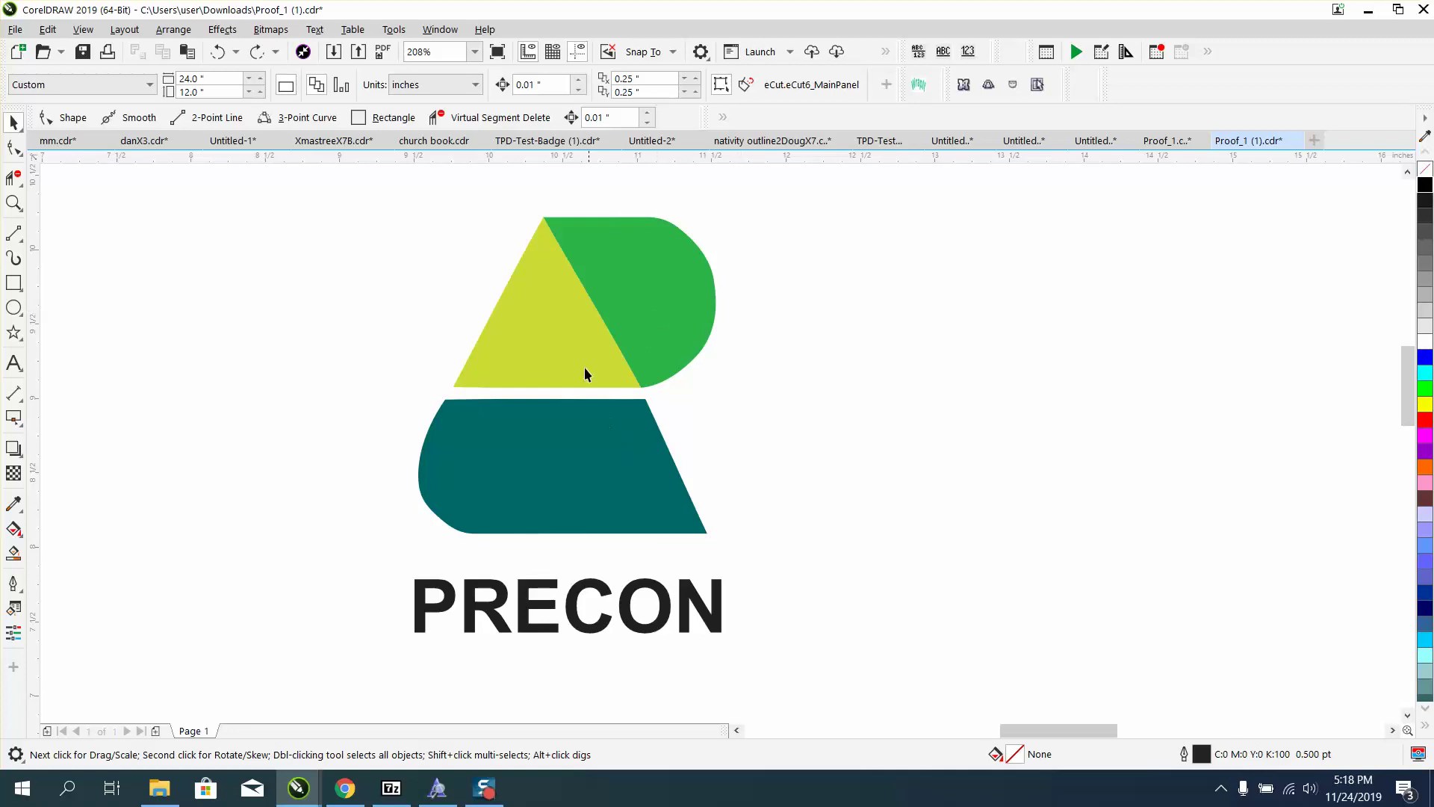
- Remove the yellow triangle's fill and give it a black outline 2.0 pt wide
{"action": "left_click", "coordinate": [572, 344]}
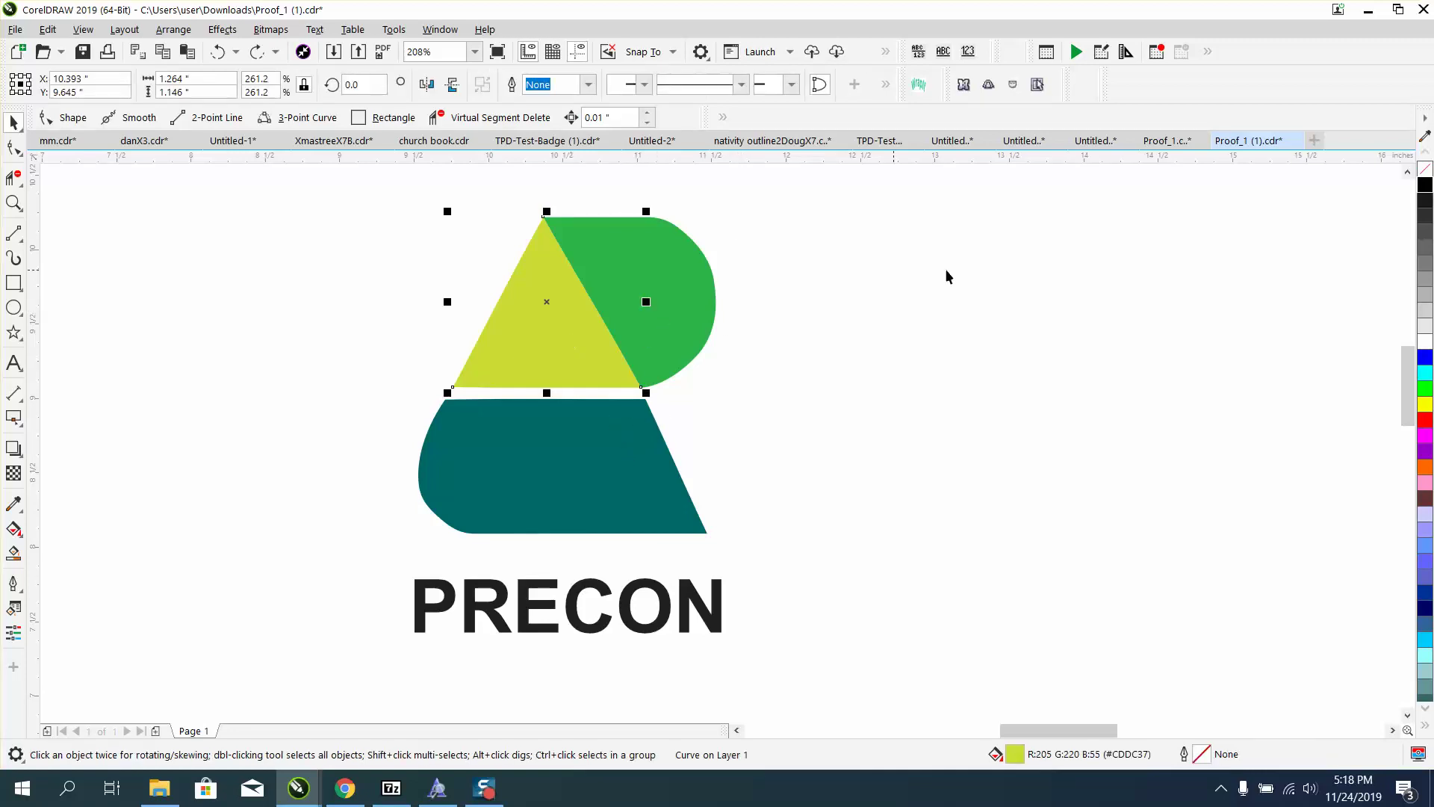
{"action": "left_click", "coordinate": [1425, 169]}
{"action": "right_click", "coordinate": [1425, 186]}
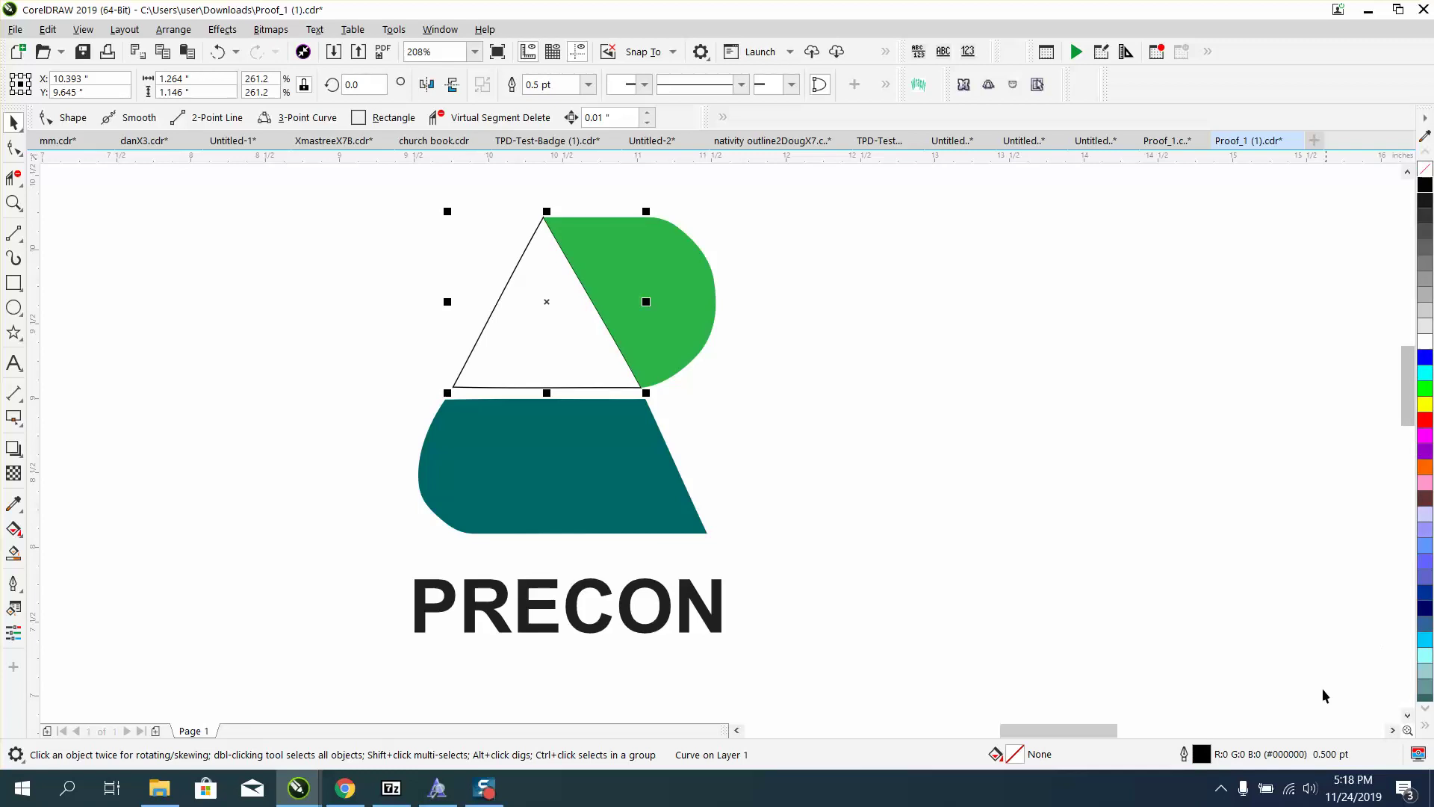
{"action": "double_click", "coordinate": [1204, 752]}
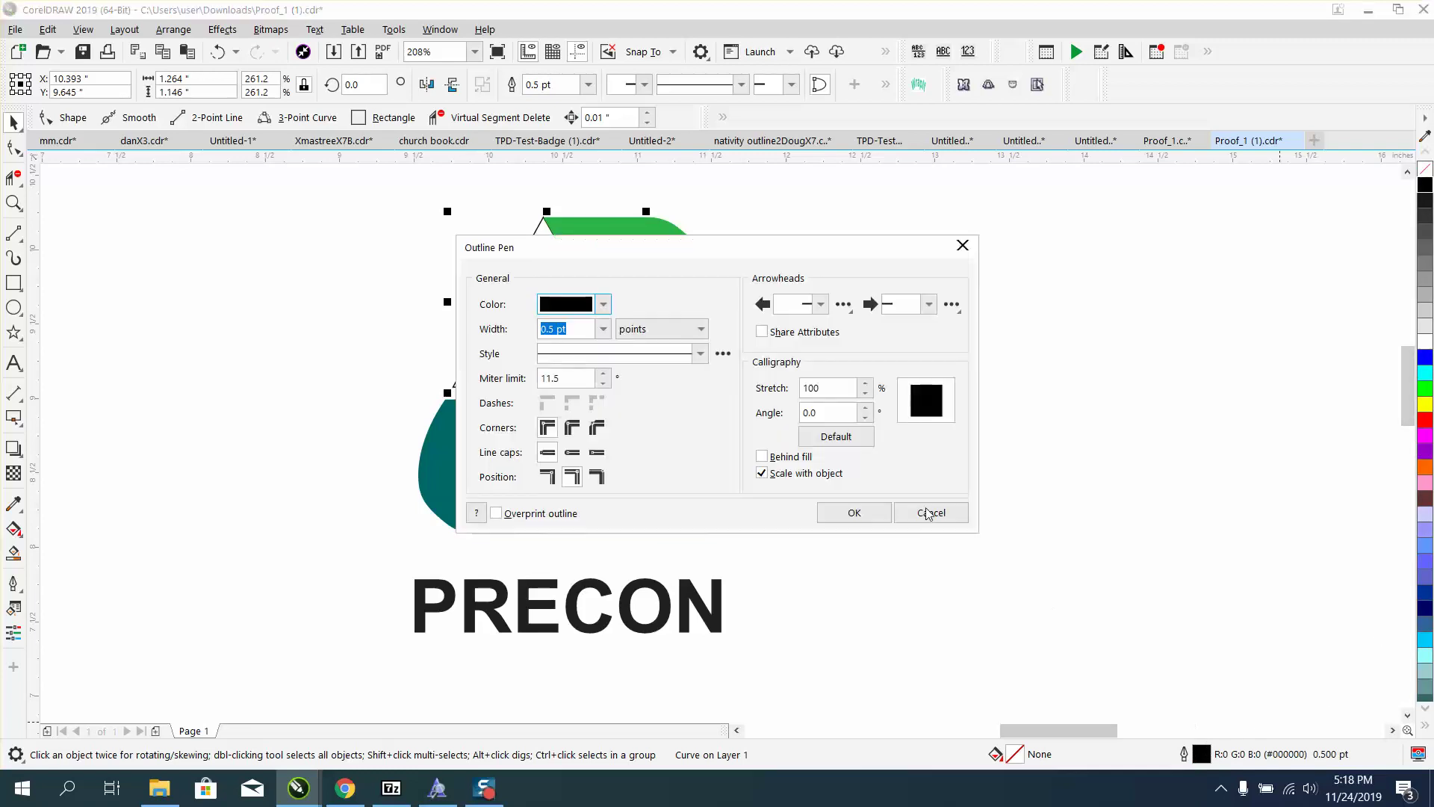
{"action": "left_click", "coordinate": [603, 328]}
{"action": "left_click", "coordinate": [557, 424]}
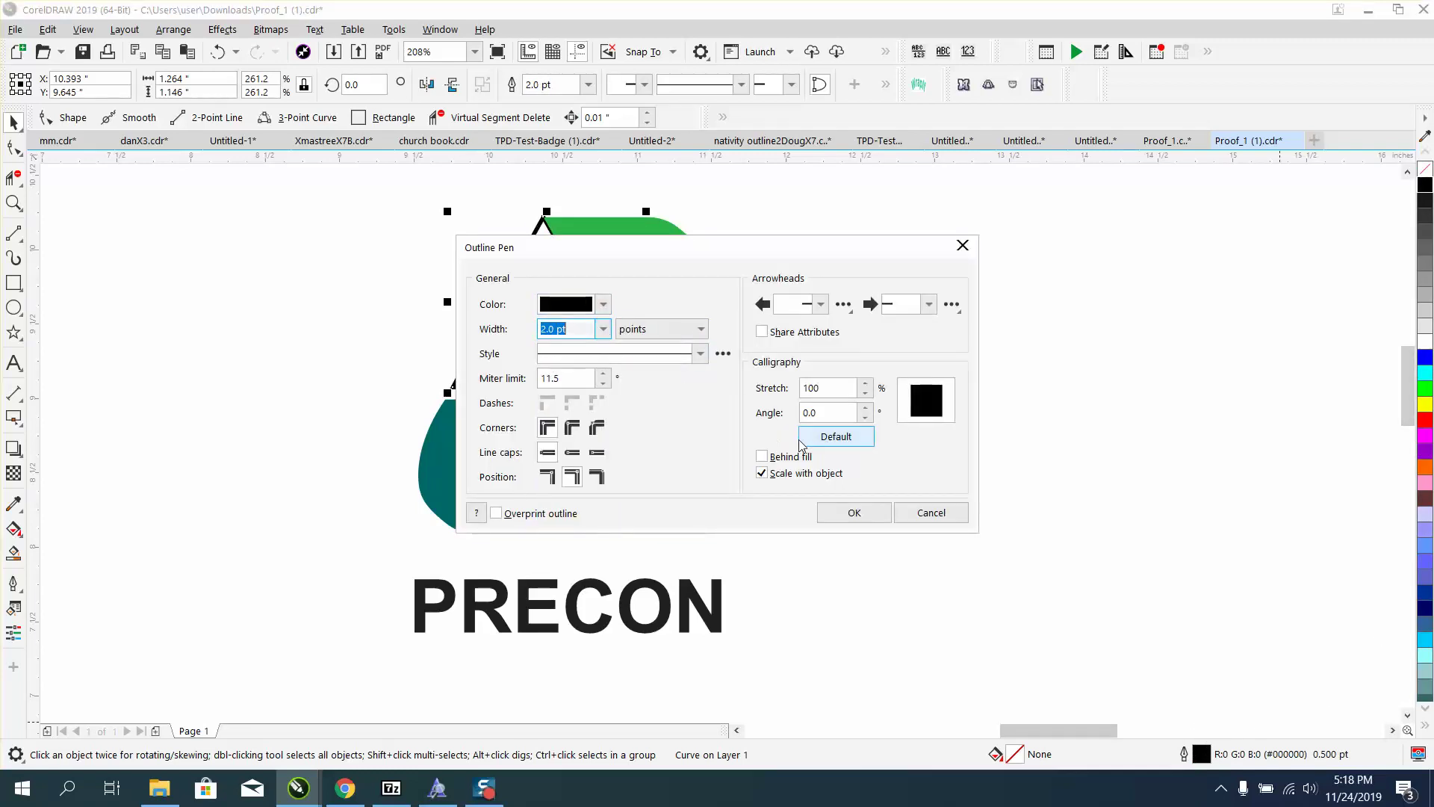
{"action": "left_click", "coordinate": [844, 510]}
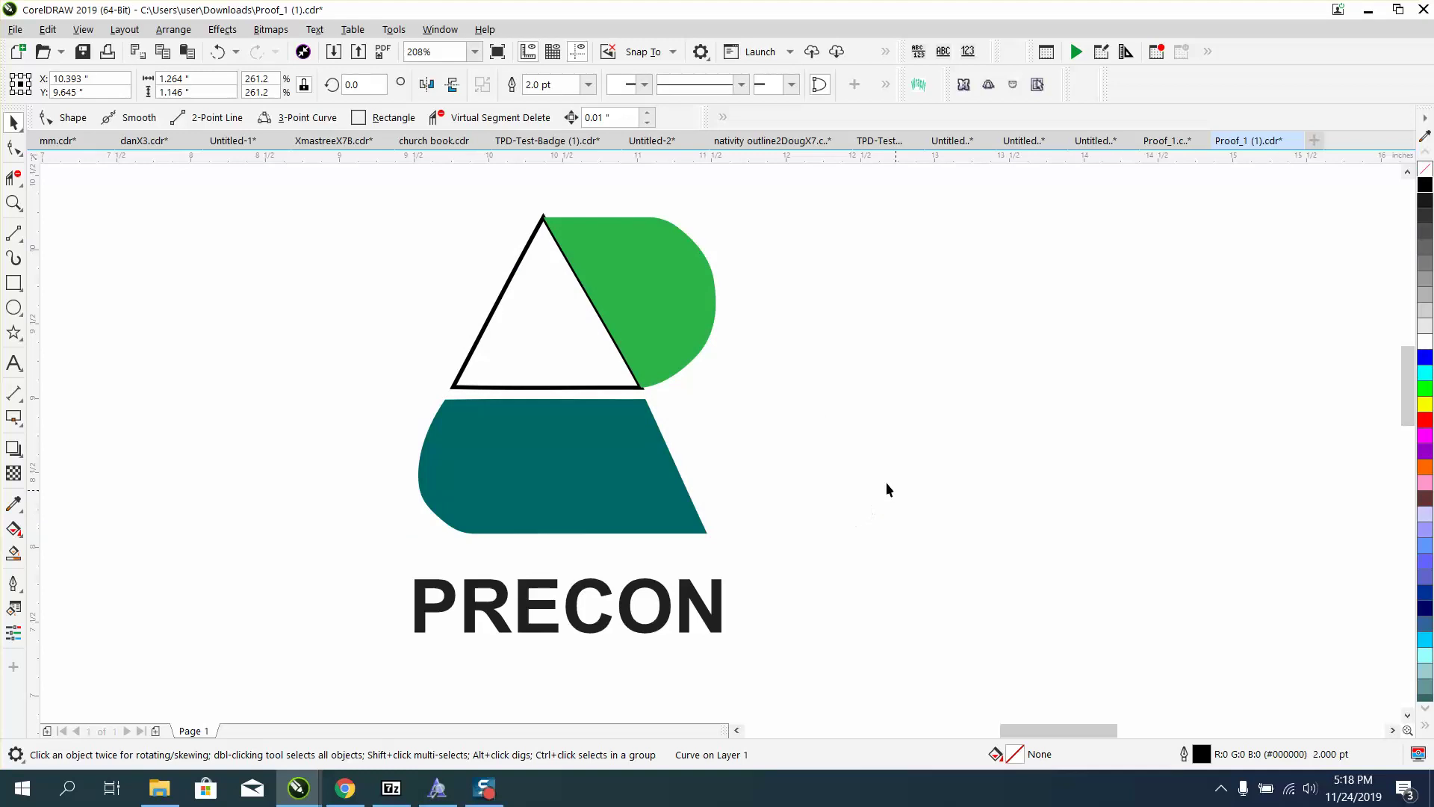
- Give the green curved shape a bright green outline (#00FF00) 2.0 pt wide
{"action": "left_click", "coordinate": [14, 202]}
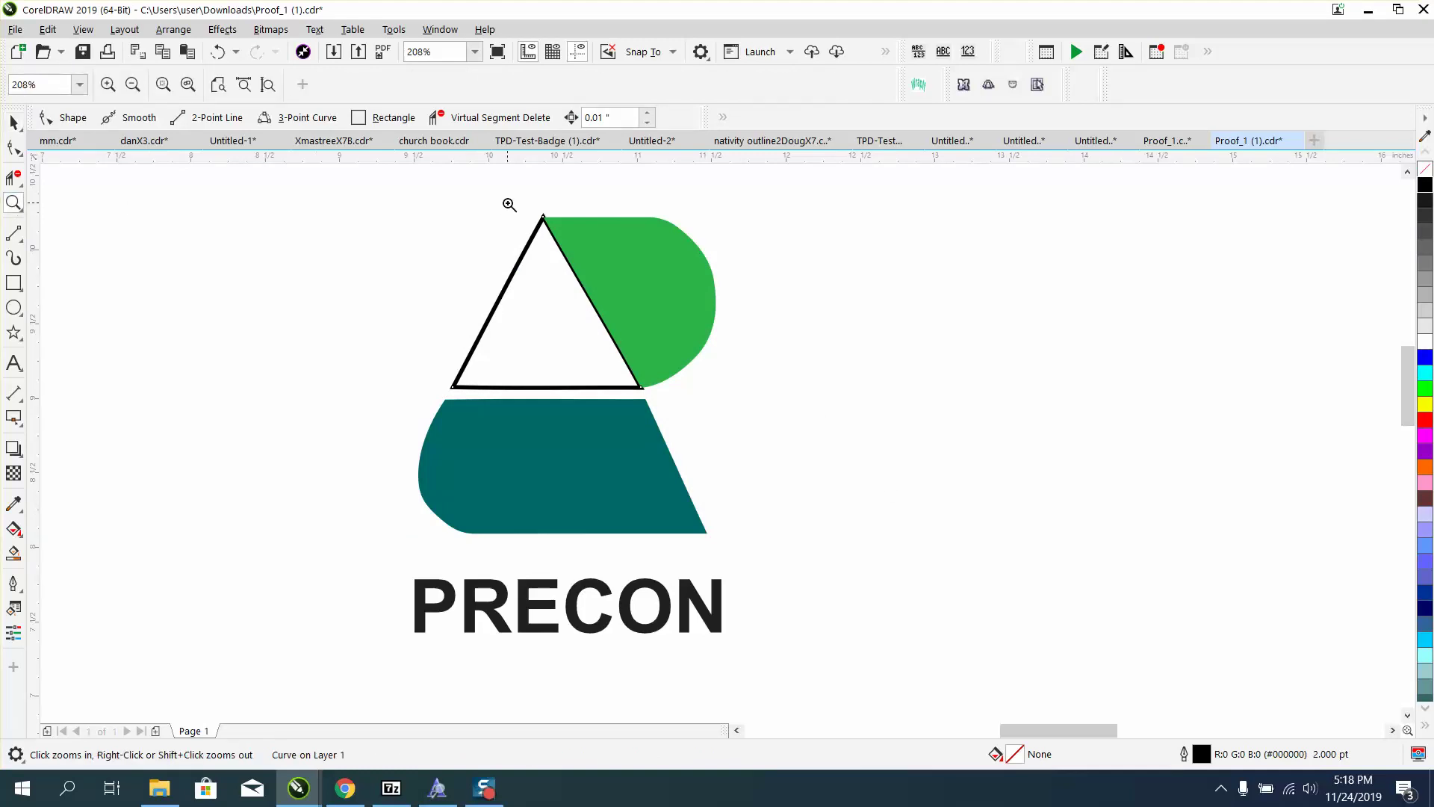
{"action": "left_click_drag", "start_coordinate": [511, 204], "coordinate": [646, 262]}
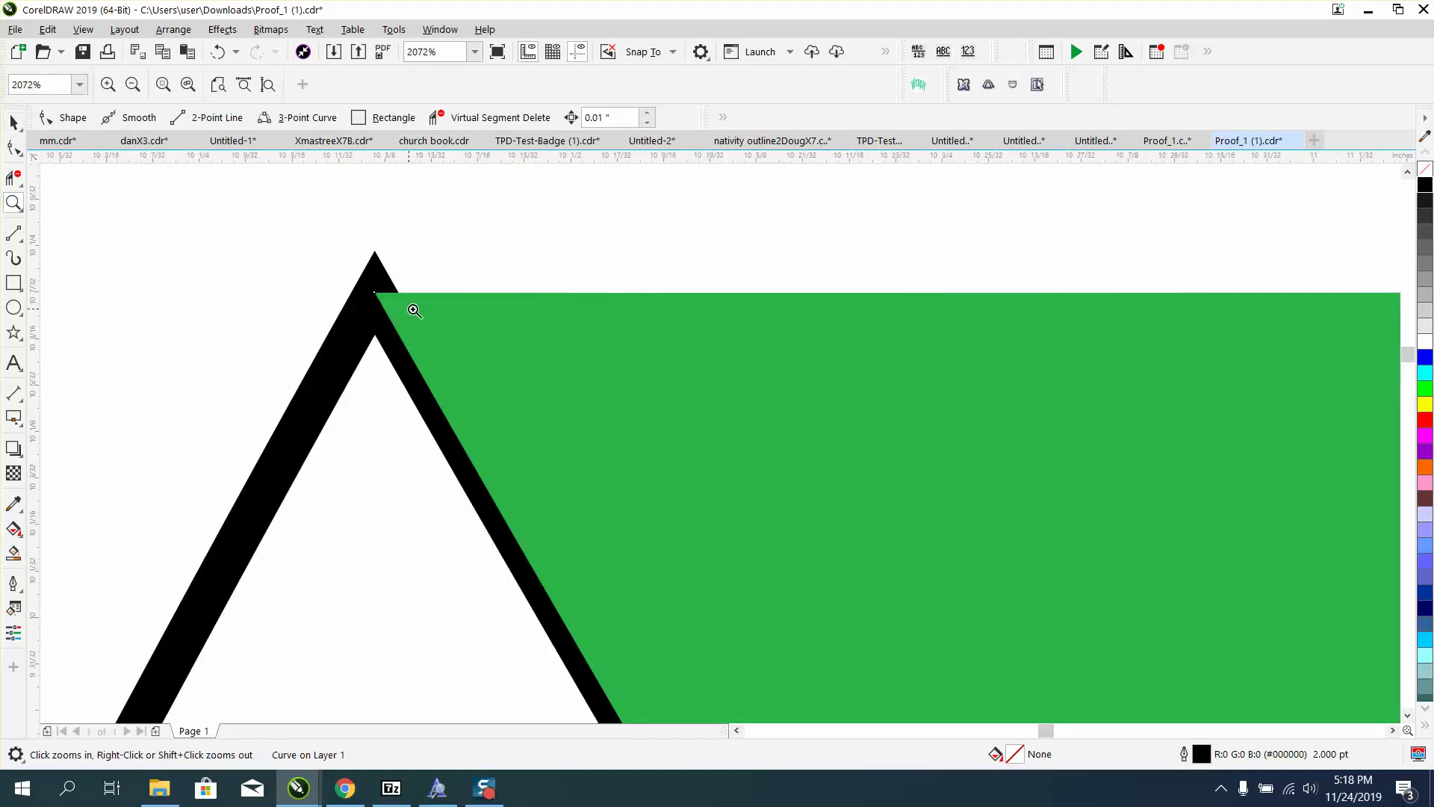
{"action": "scroll", "coordinate": [414, 310], "scroll_direction": "down", "scroll_amount": 2}
{"action": "left_click", "coordinate": [13, 122]}
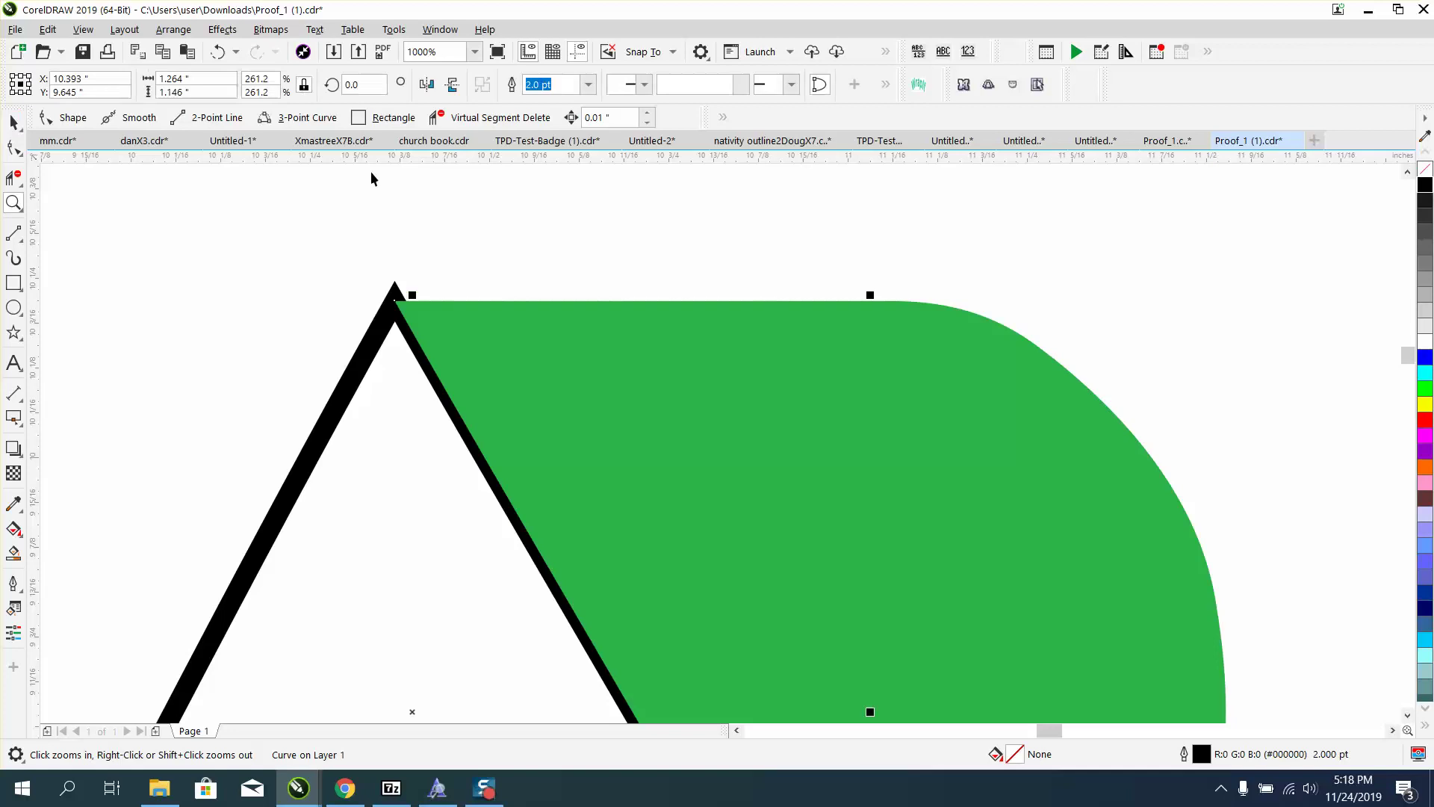
{"action": "scroll", "coordinate": [397, 224], "scroll_direction": "down", "scroll_amount": 2}
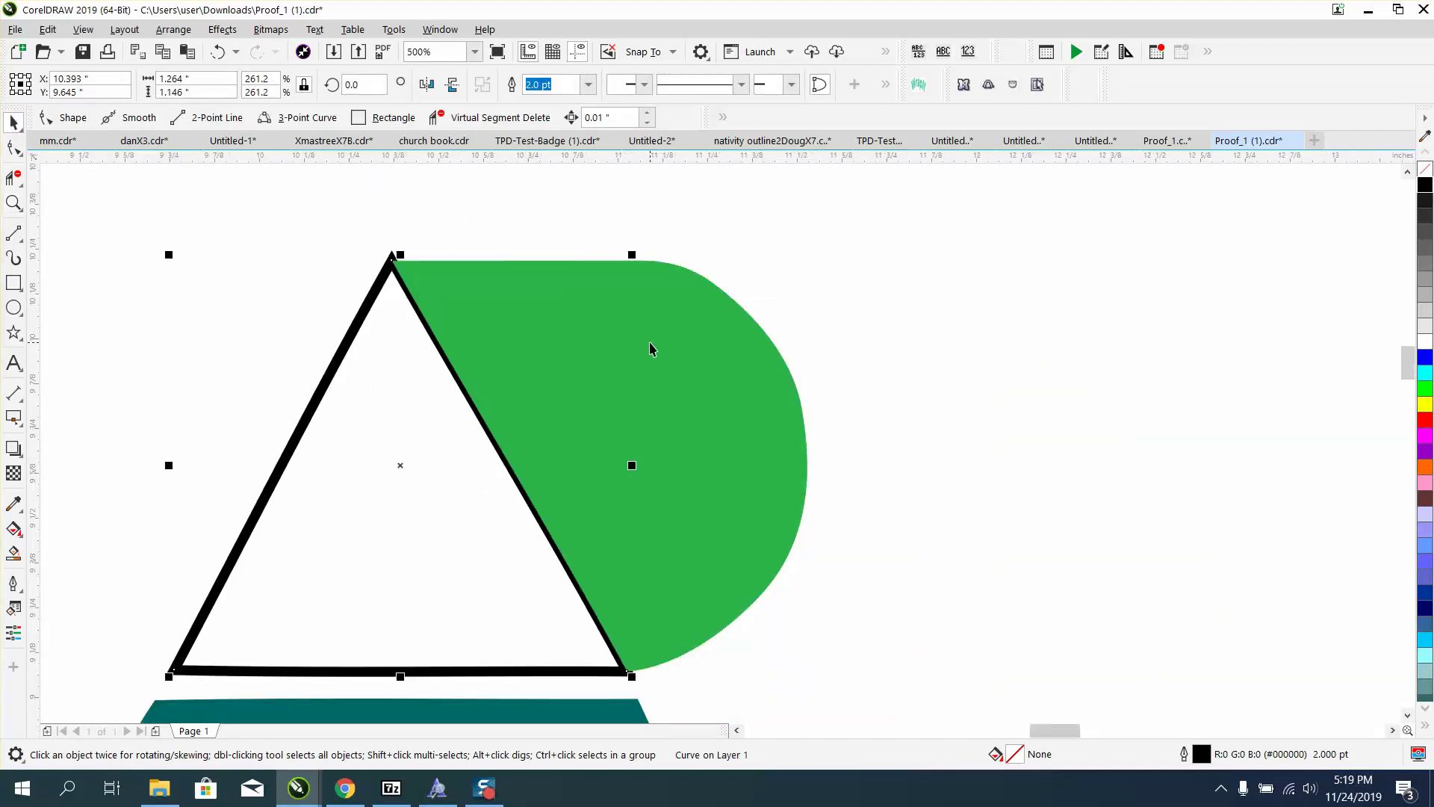
{"action": "left_click", "coordinate": [884, 324]}
{"action": "left_click", "coordinate": [752, 366]}
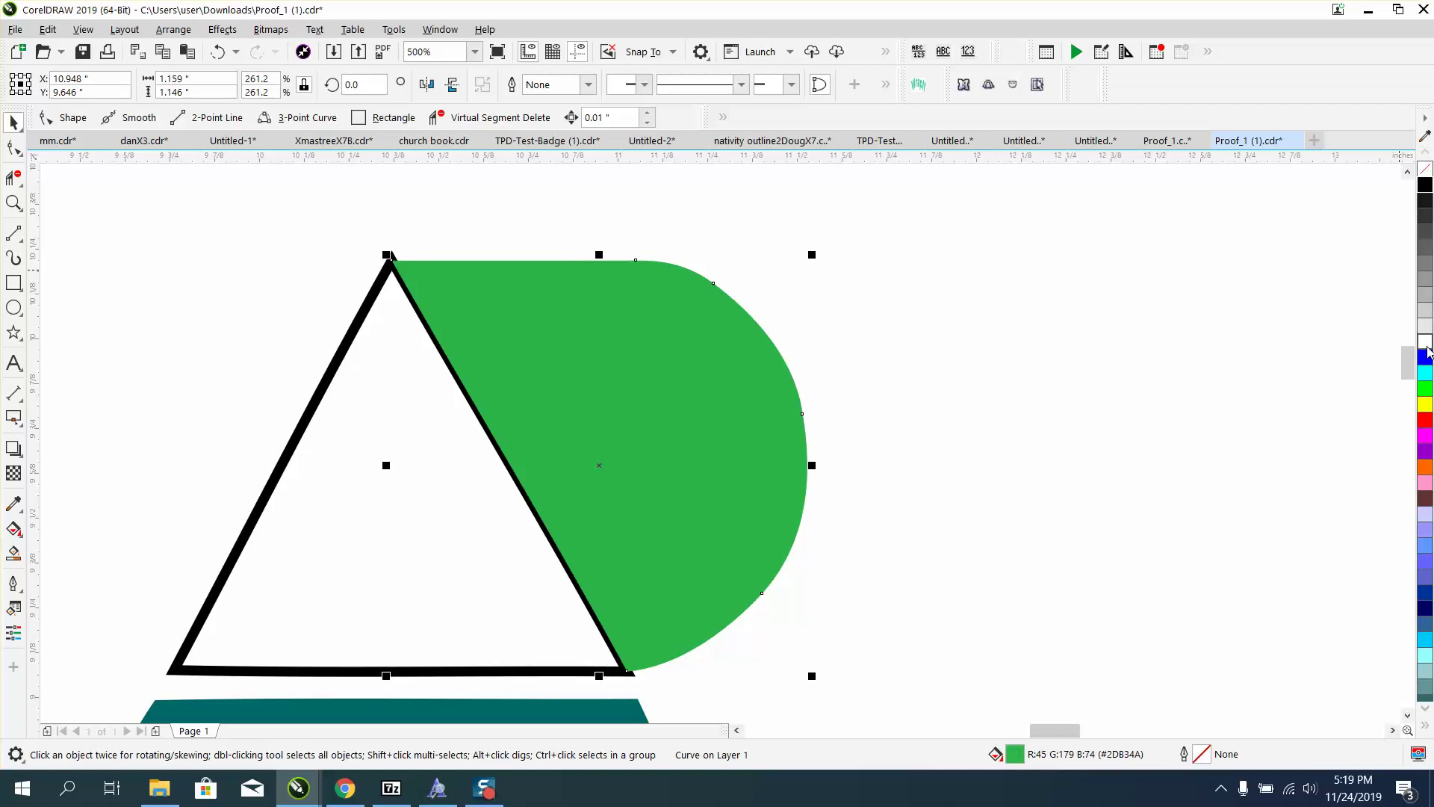
{"action": "right_click", "coordinate": [1425, 389]}
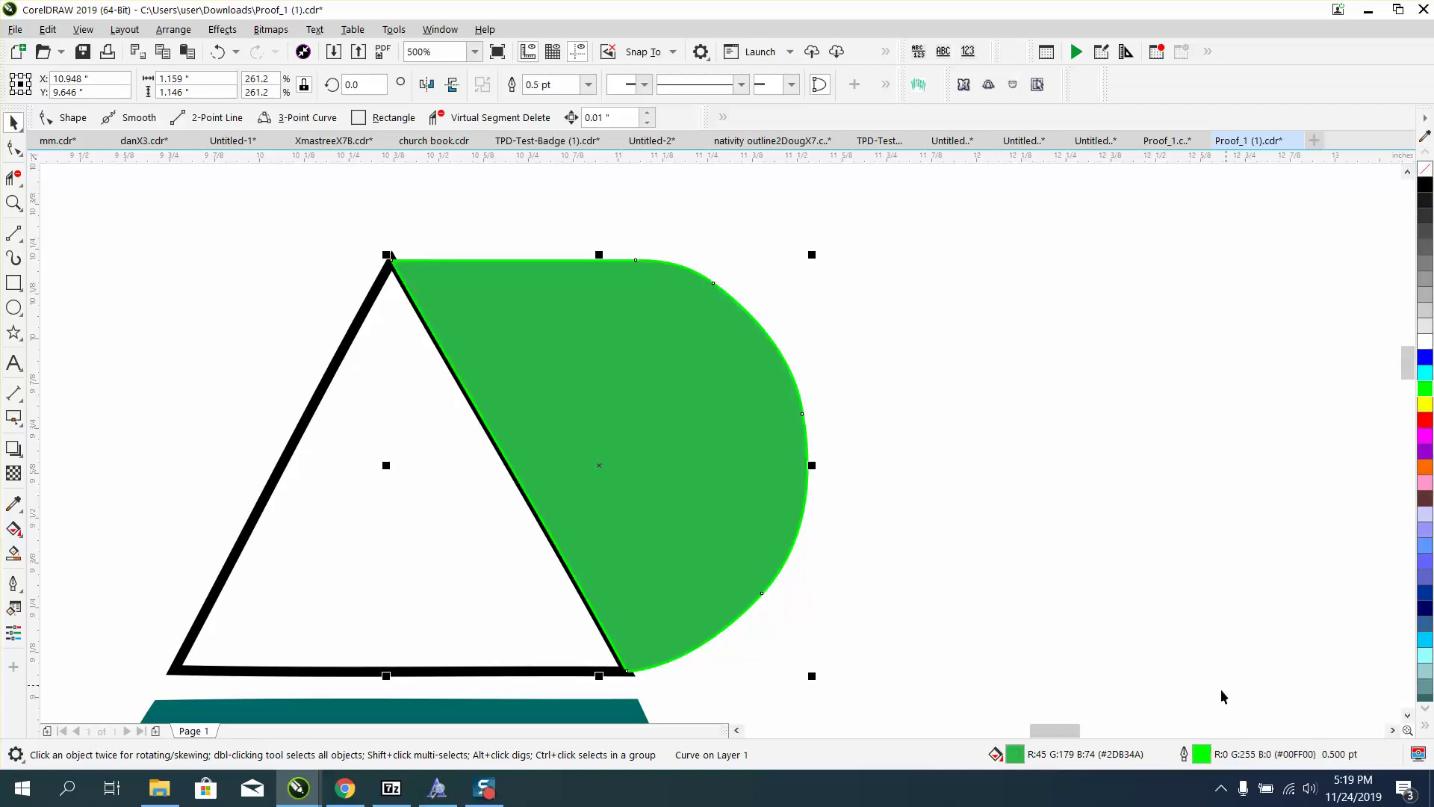
{"action": "double_click", "coordinate": [1206, 747]}
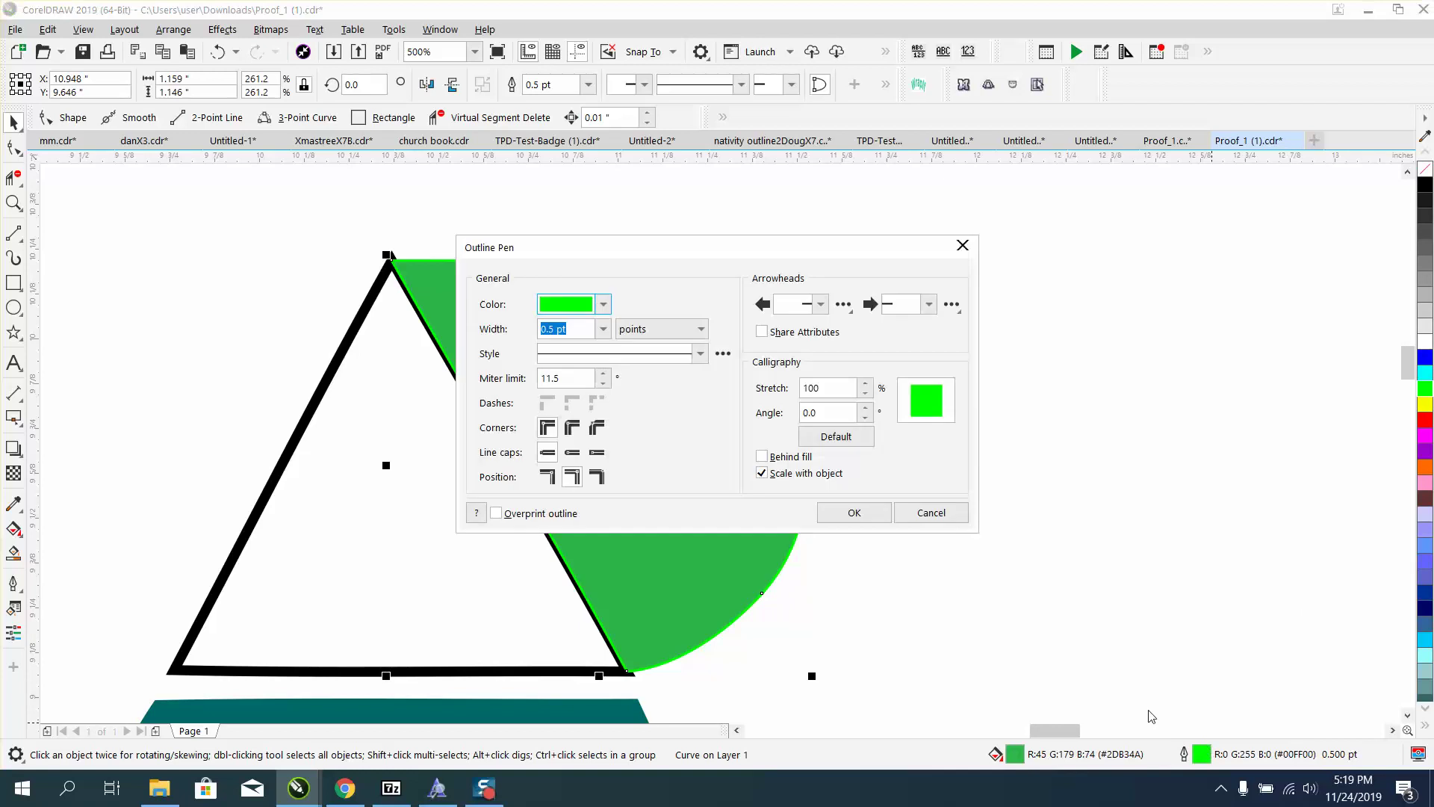
{"action": "left_click", "coordinate": [603, 329]}
{"action": "left_click", "coordinate": [568, 422]}
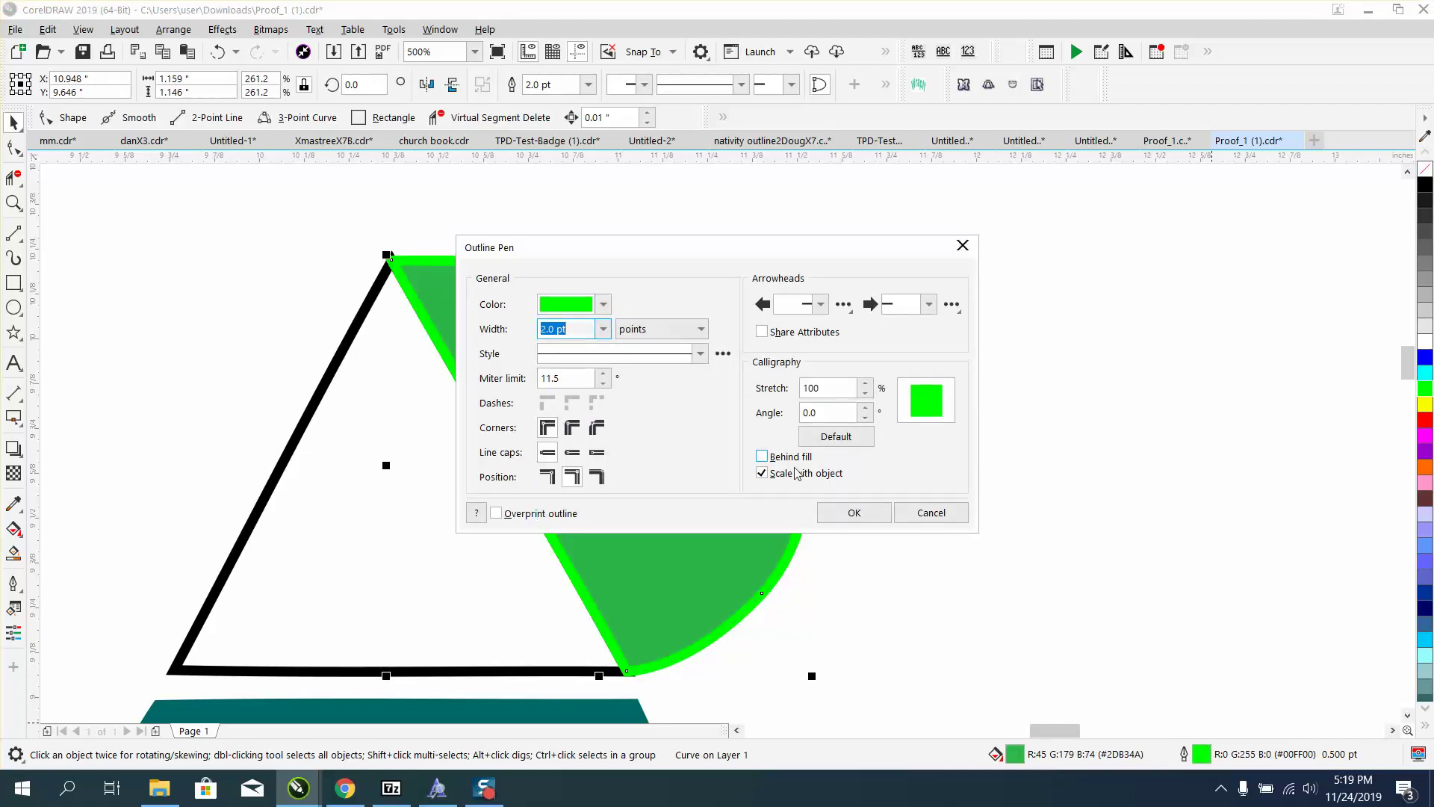
{"action": "left_click", "coordinate": [849, 512]}
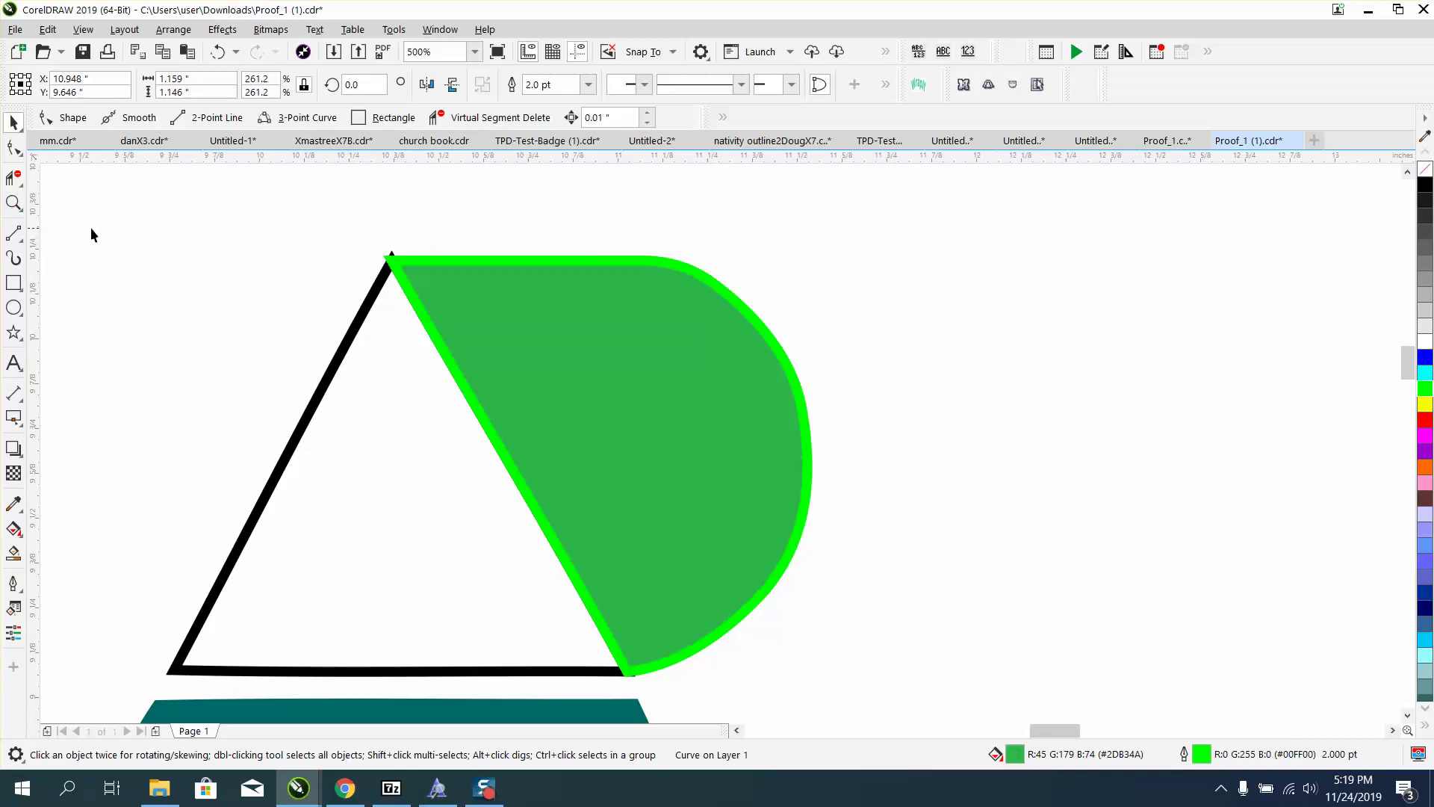
- Convert the green curved shape's bright green outline to an object
{"action": "key", "text": "z"}
{"action": "left_click_drag", "start_coordinate": [350, 231], "coordinate": [490, 308]}
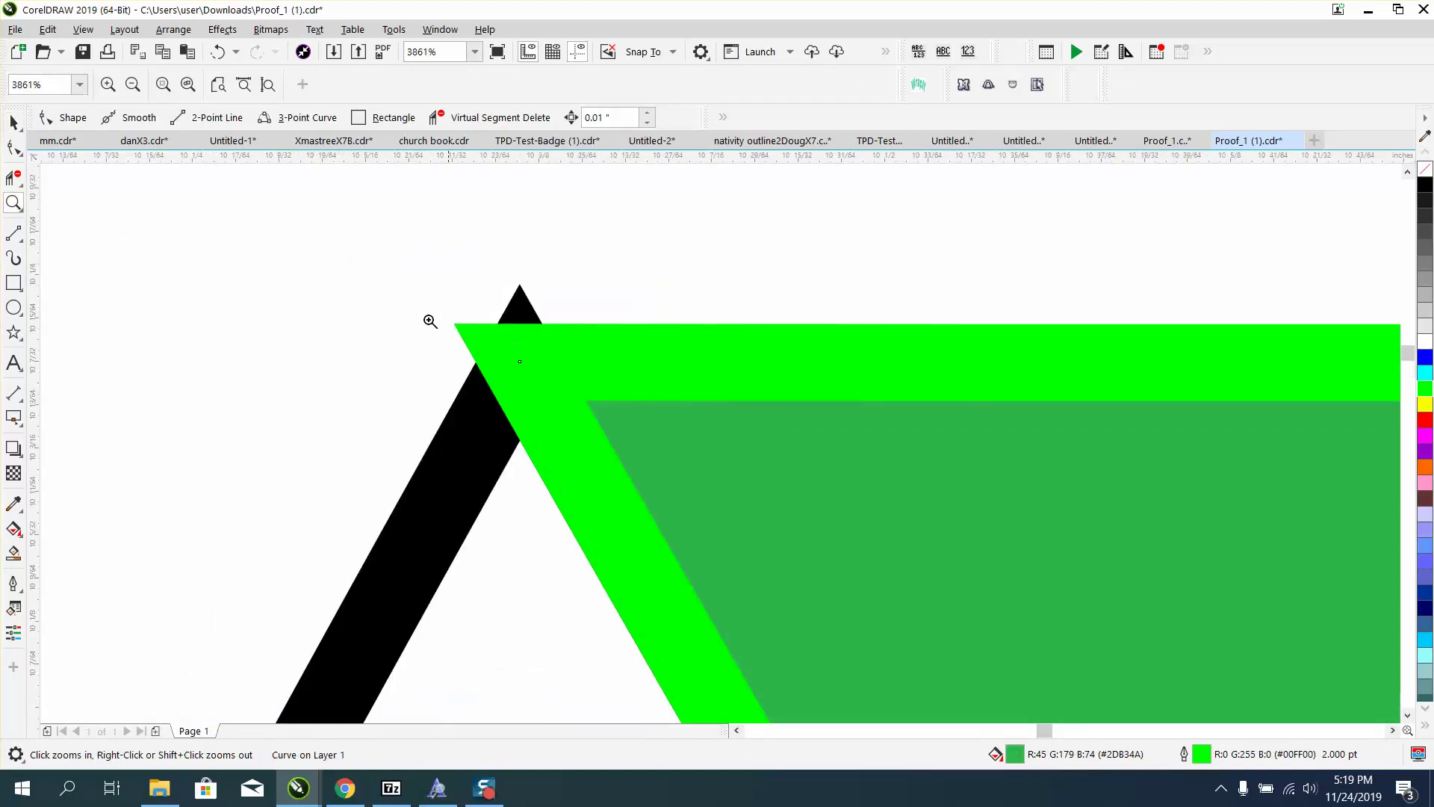
{"action": "left_click", "coordinate": [13, 122]}
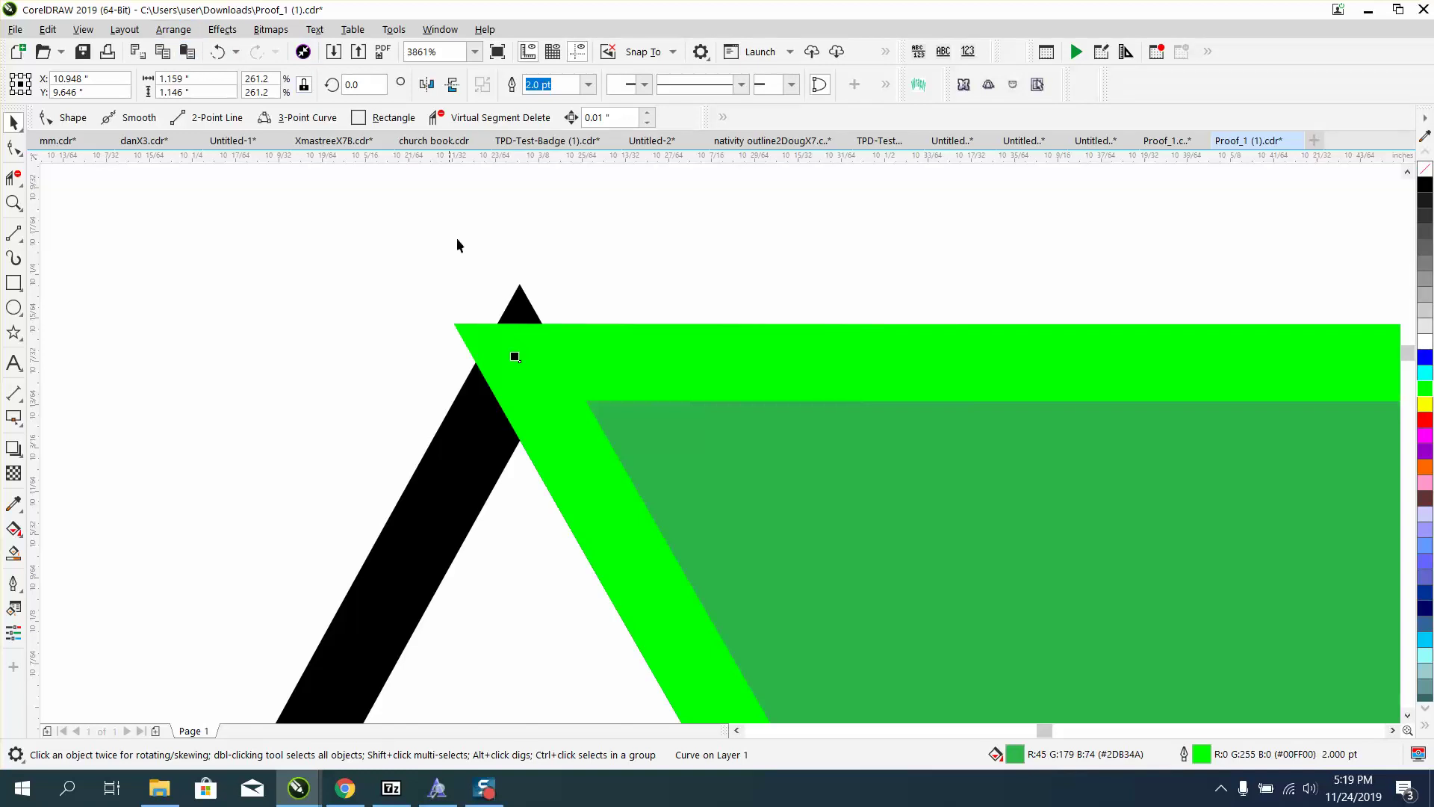
{"action": "left_click", "coordinate": [185, 31]}
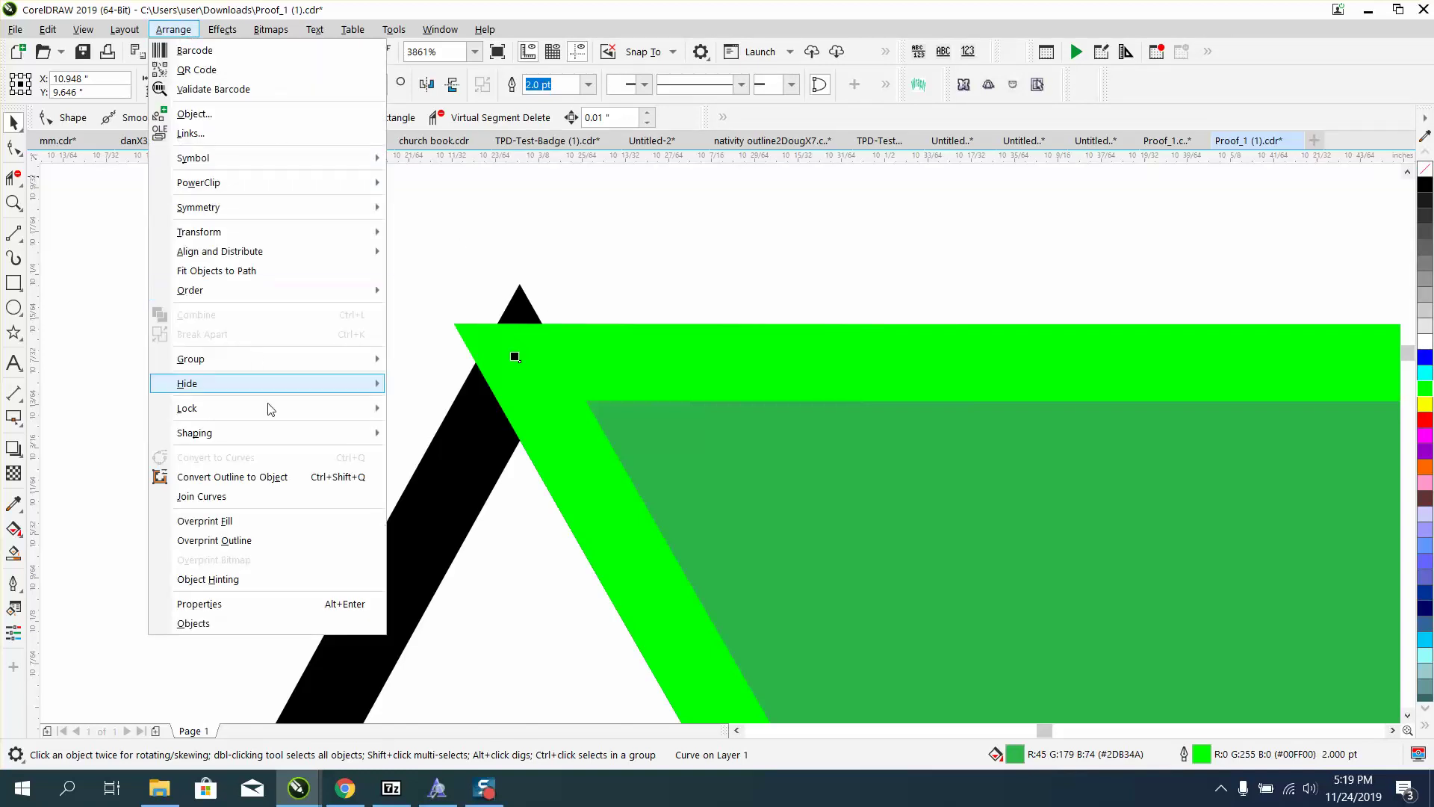
{"action": "left_click", "coordinate": [269, 478]}
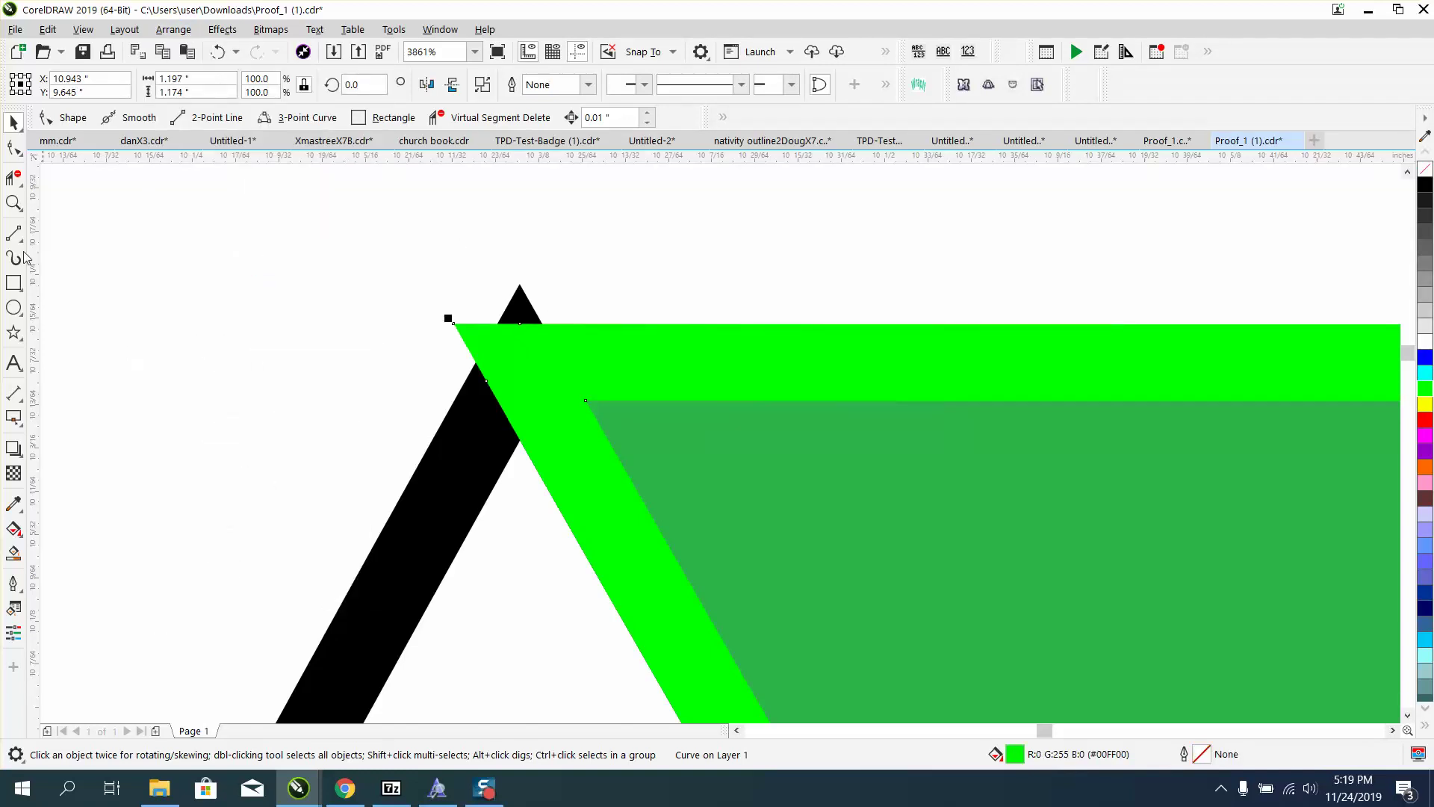
- Trim the green outline's protruding corner by adding nodes where it meets the triangle's outer edge and deleting its tip node
{"action": "left_click", "coordinate": [14, 203]}
{"action": "left_click_drag", "start_coordinate": [404, 268], "coordinate": [701, 420]}
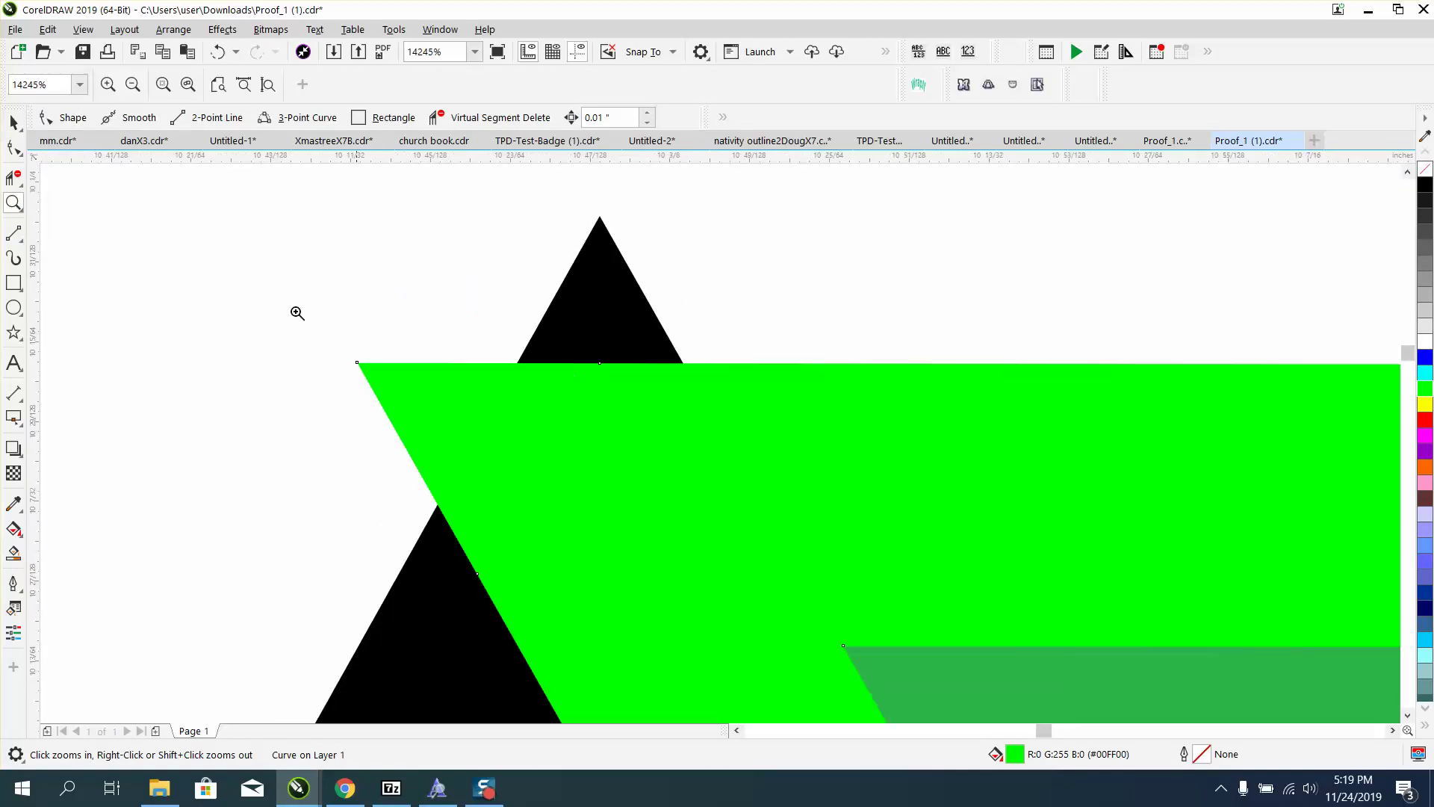
{"action": "left_click", "coordinate": [13, 147]}
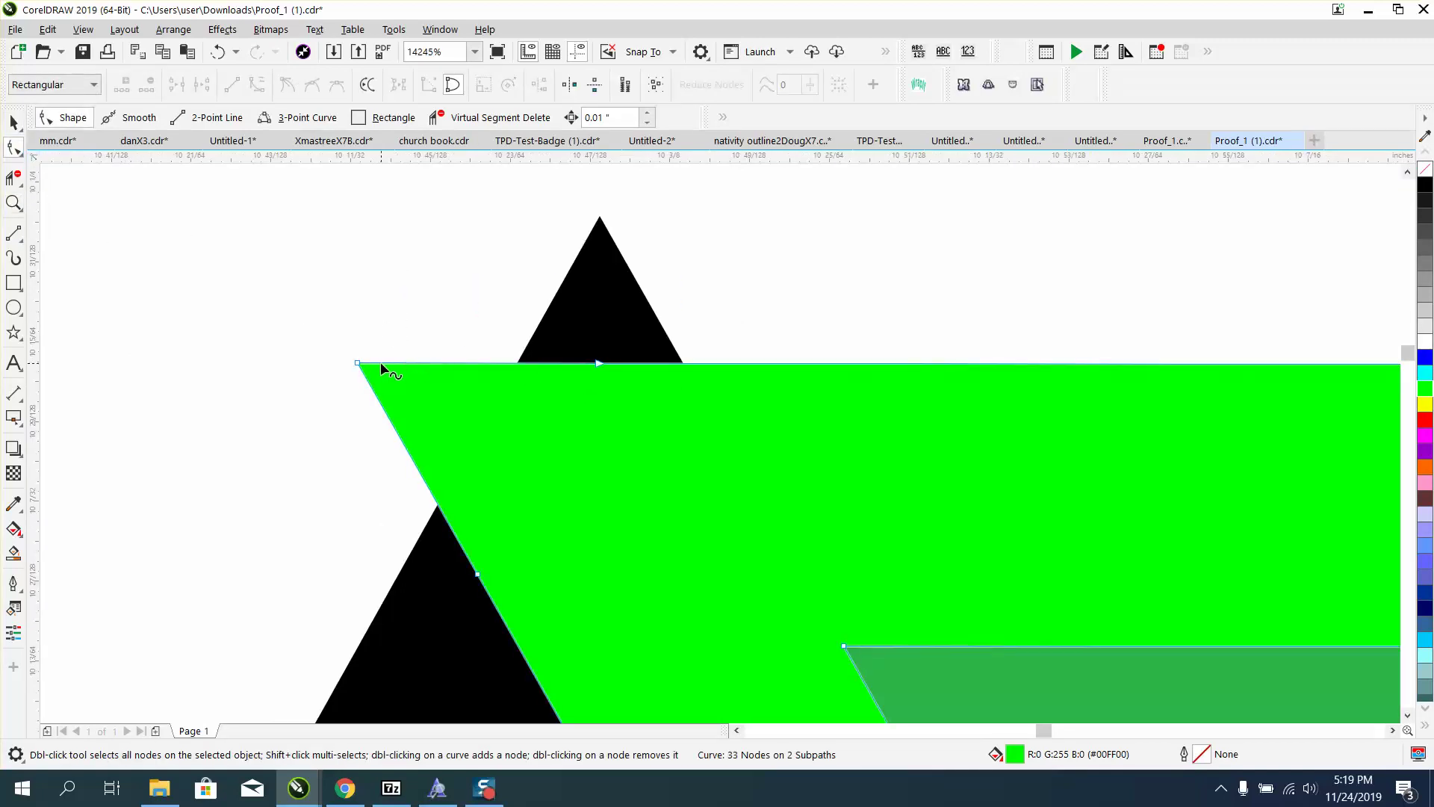
{"action": "double_click", "coordinate": [516, 363]}
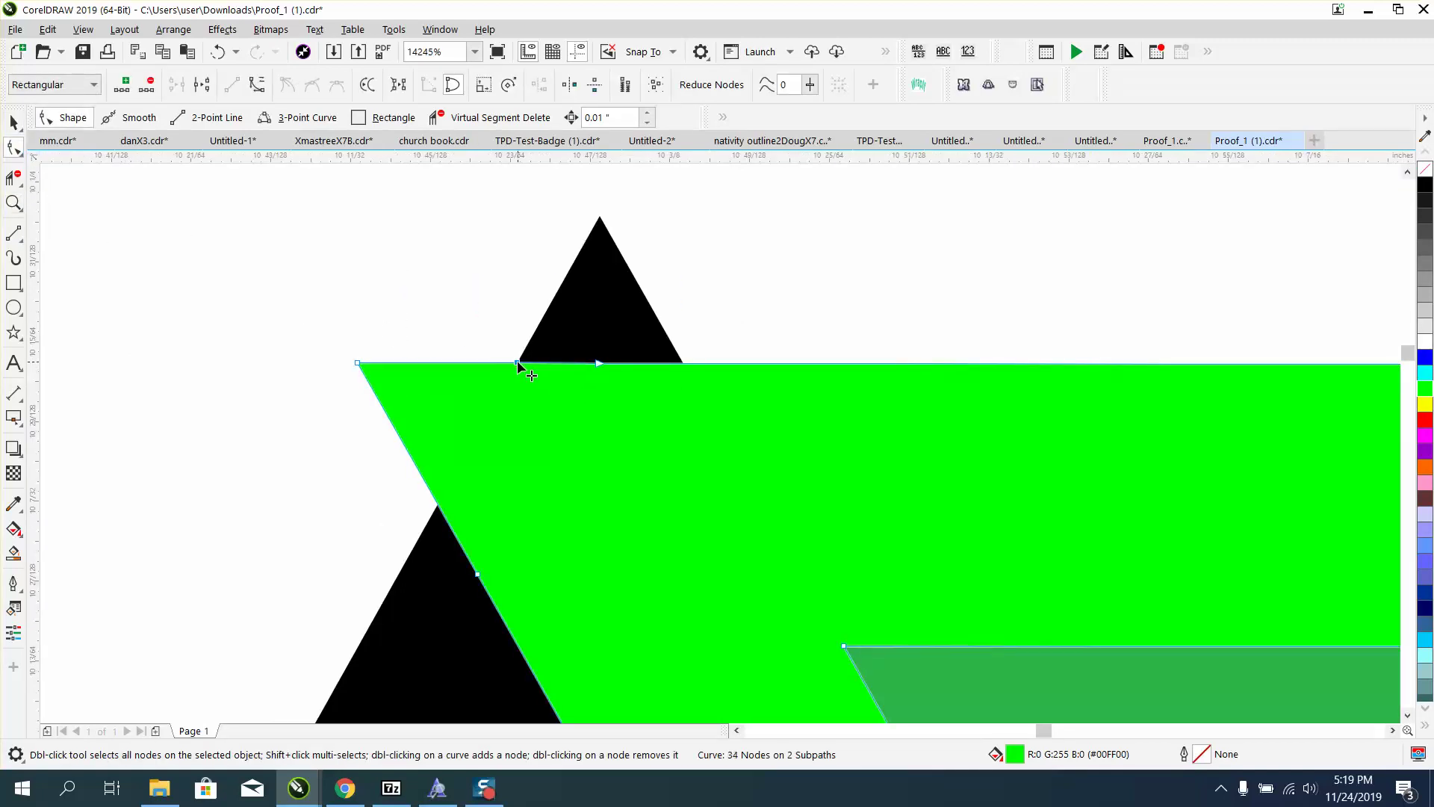
{"action": "double_click", "coordinate": [440, 506]}
{"action": "left_click_drag", "start_coordinate": [352, 365], "coordinate": [356, 367]}
{"action": "key", "text": "Delete"}
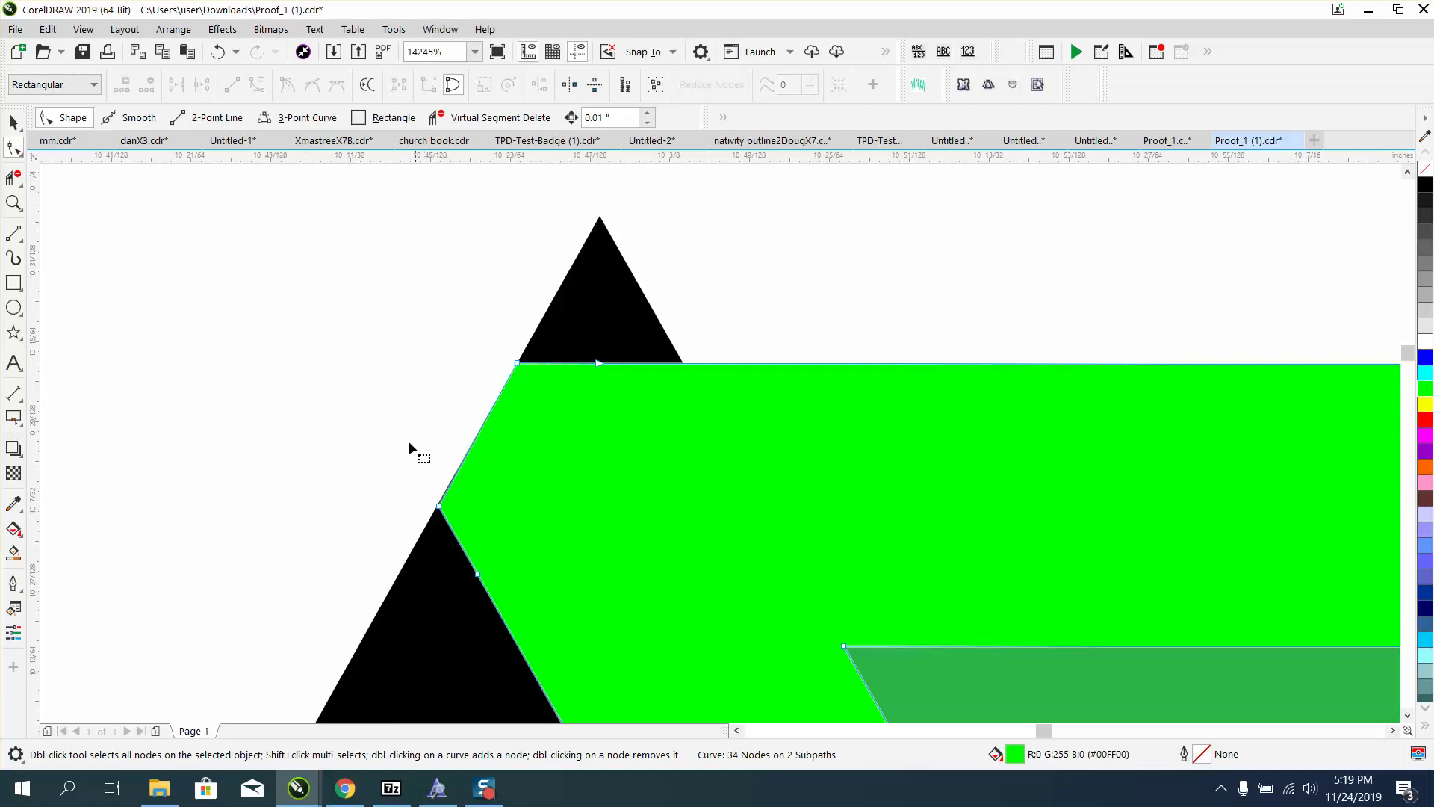
- Set the nudge distance to 0.0 inches
{"action": "left_click", "coordinate": [14, 121]}
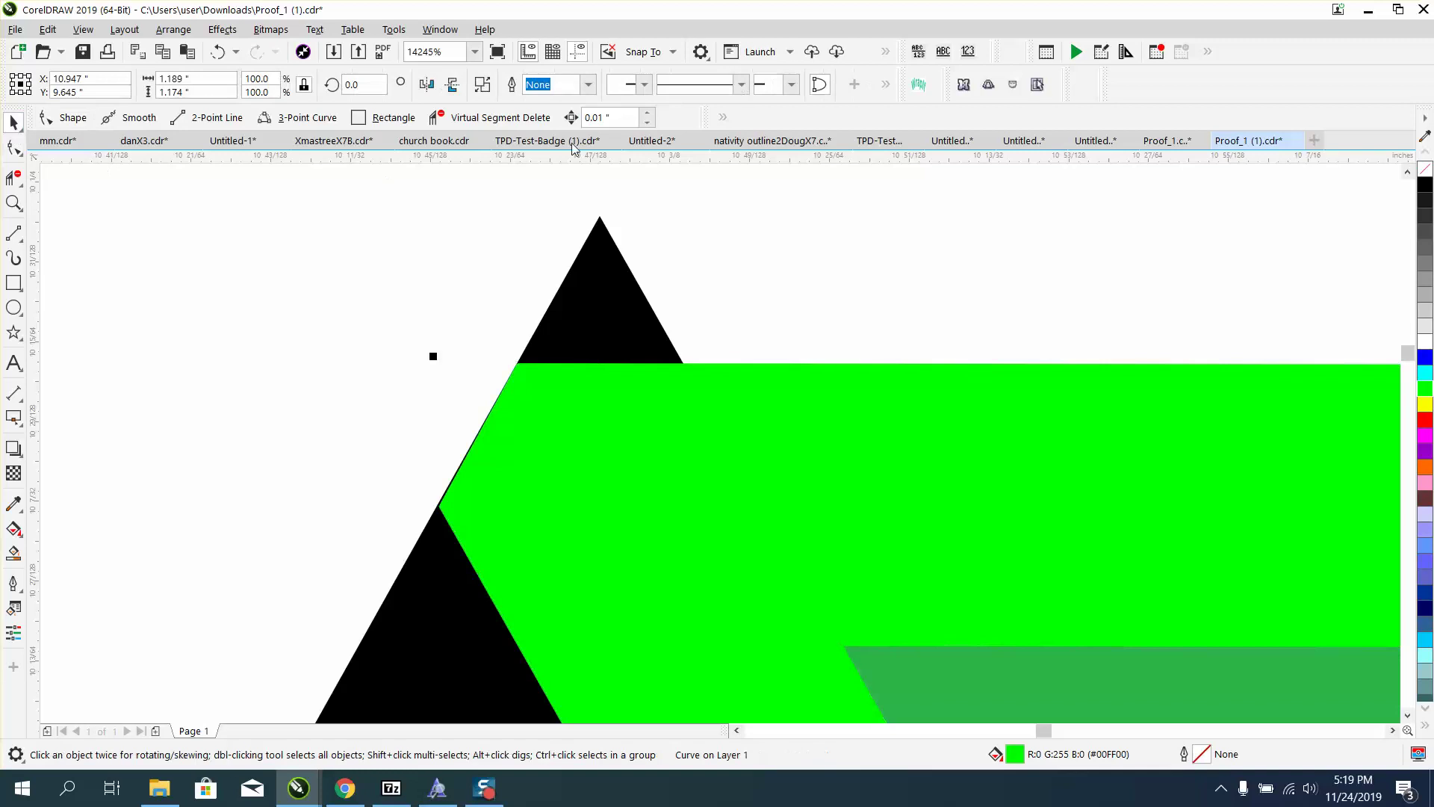
{"action": "double_click", "coordinate": [607, 119]}
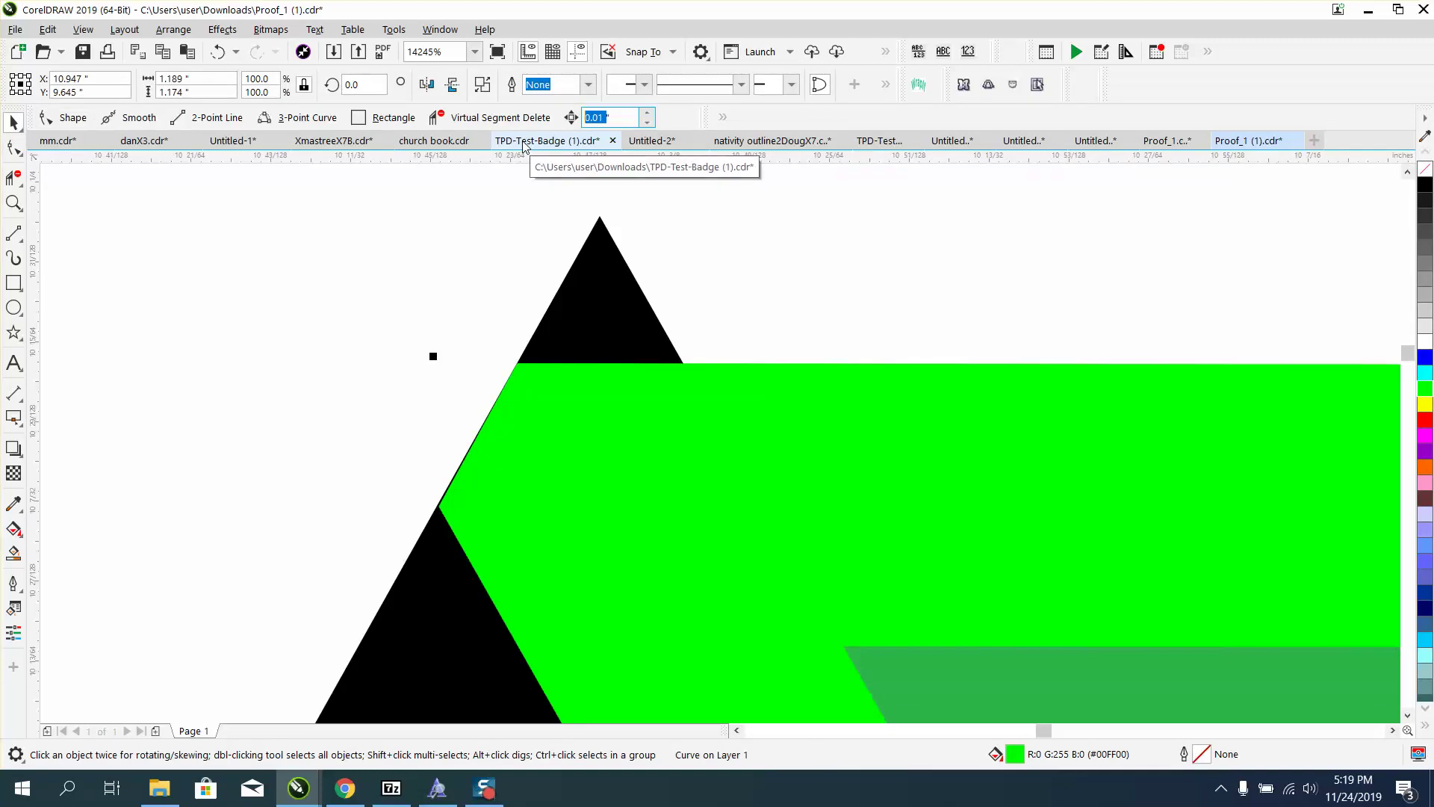
{"action": "type", "text": "0"}
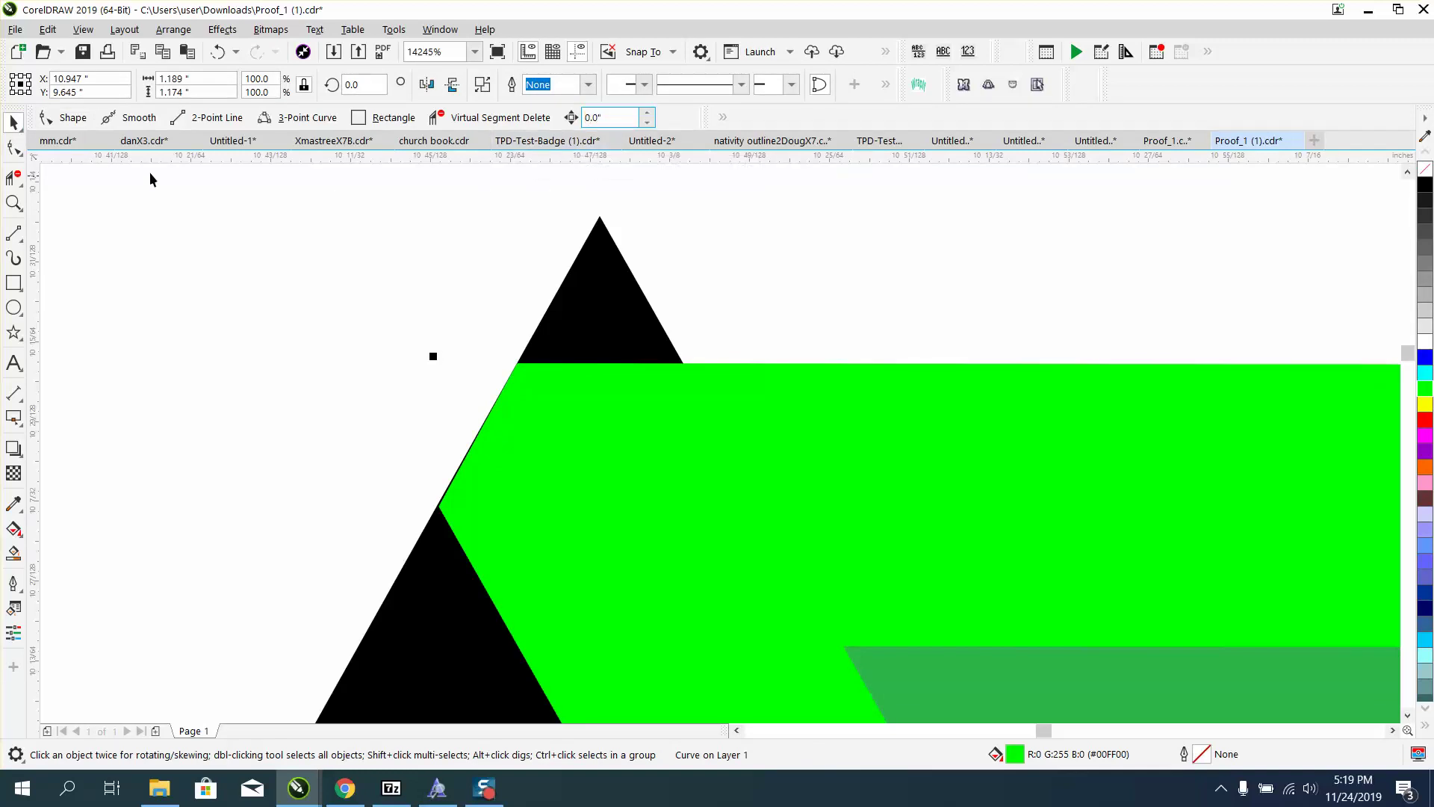
- Move the green outline's lower corner node onto the triangle's outer edge so it covers the thin black sliver
{"action": "left_click", "coordinate": [14, 202]}
{"action": "left_click_drag", "start_coordinate": [350, 392], "coordinate": [669, 535]}
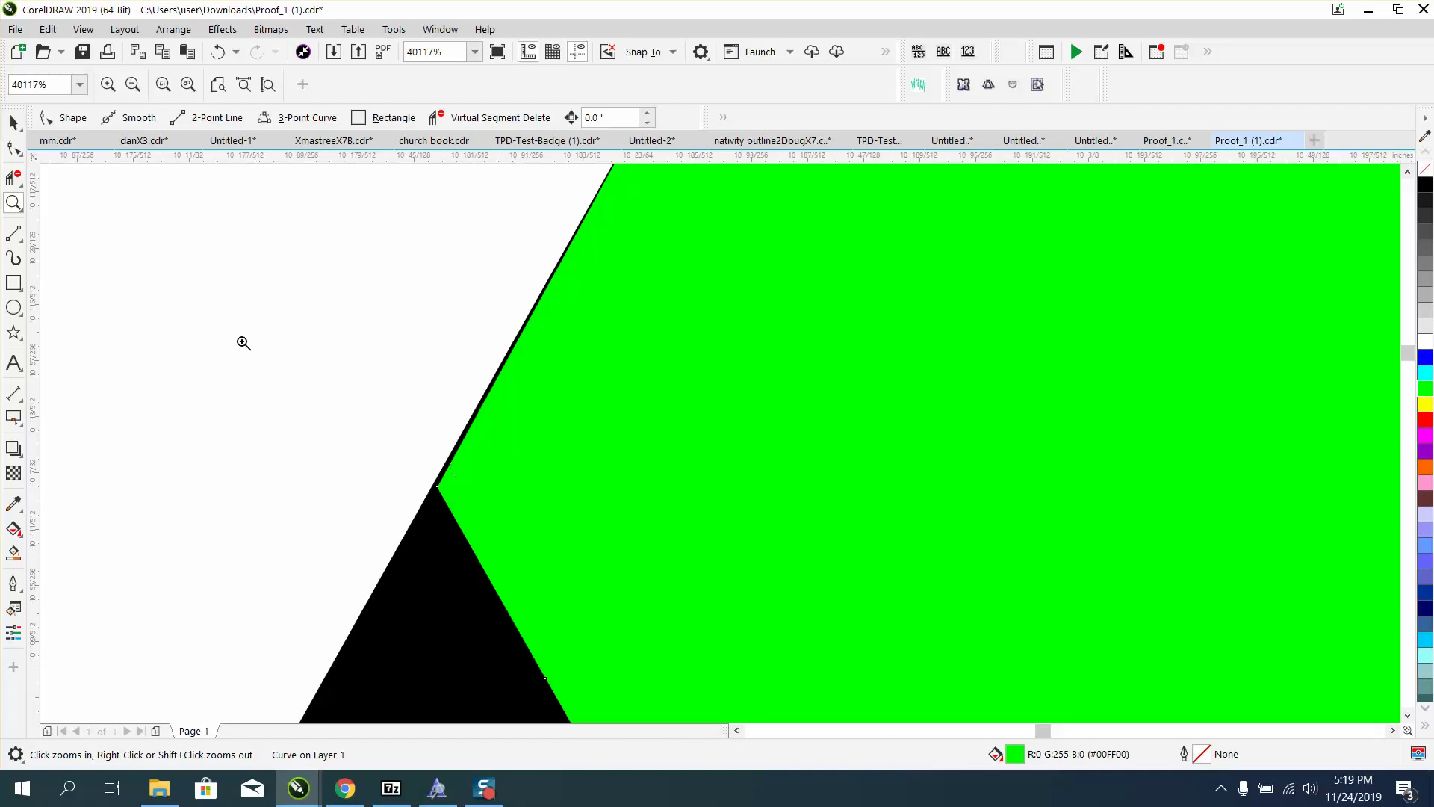
{"action": "left_click", "coordinate": [13, 147]}
{"action": "left_click", "coordinate": [465, 484]}
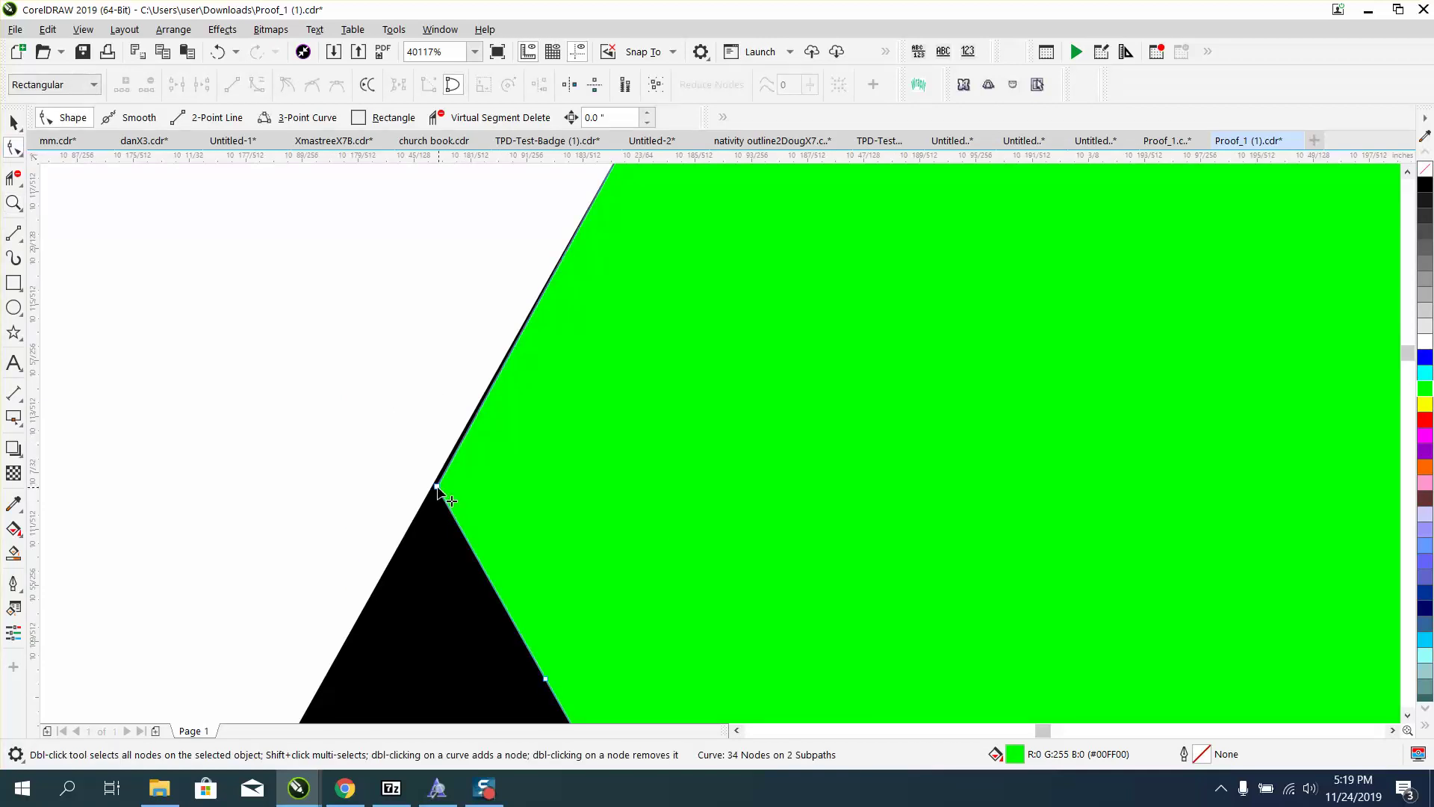
{"action": "left_click", "coordinate": [437, 486]}
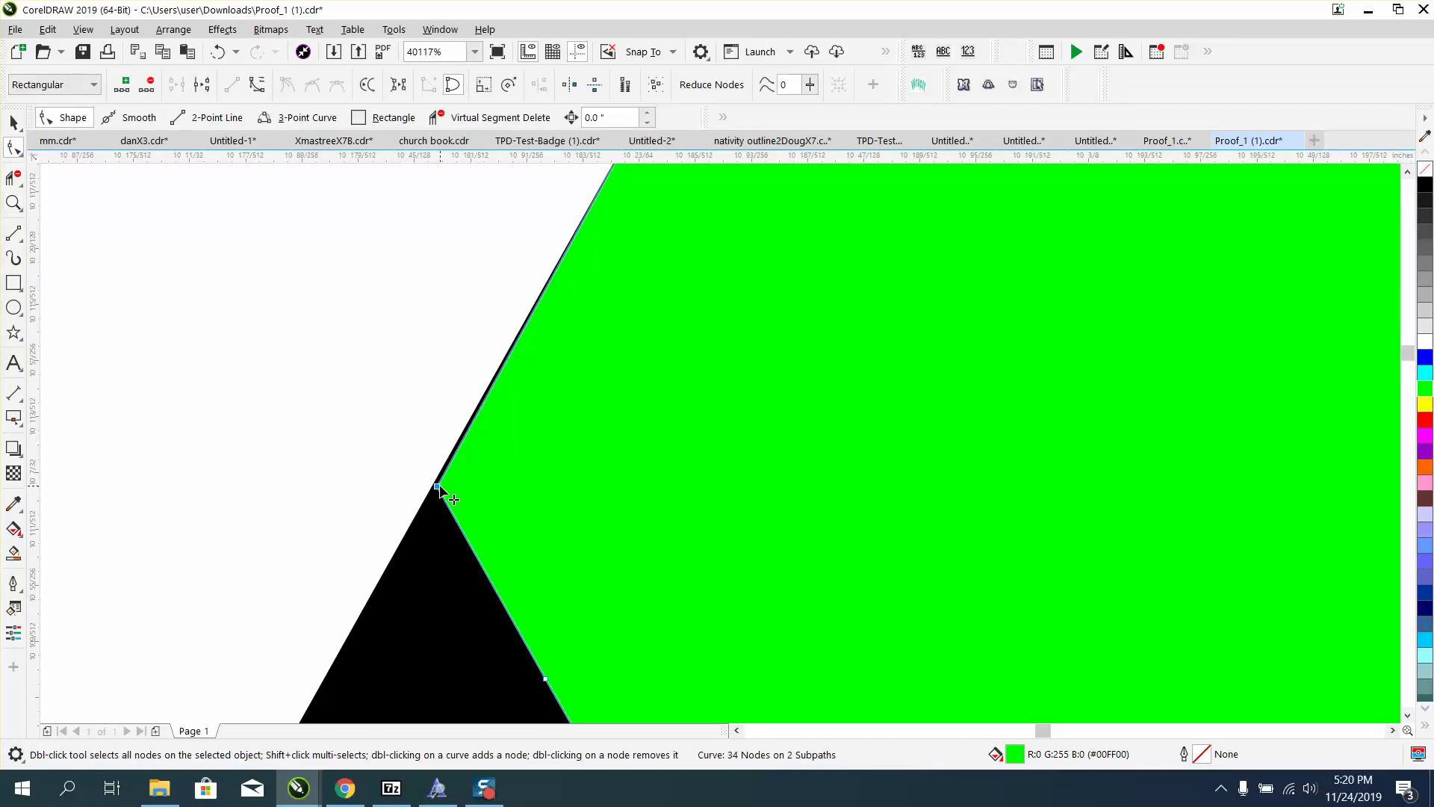
{"action": "left_click_drag", "start_coordinate": [439, 486], "coordinate": [439, 484]}
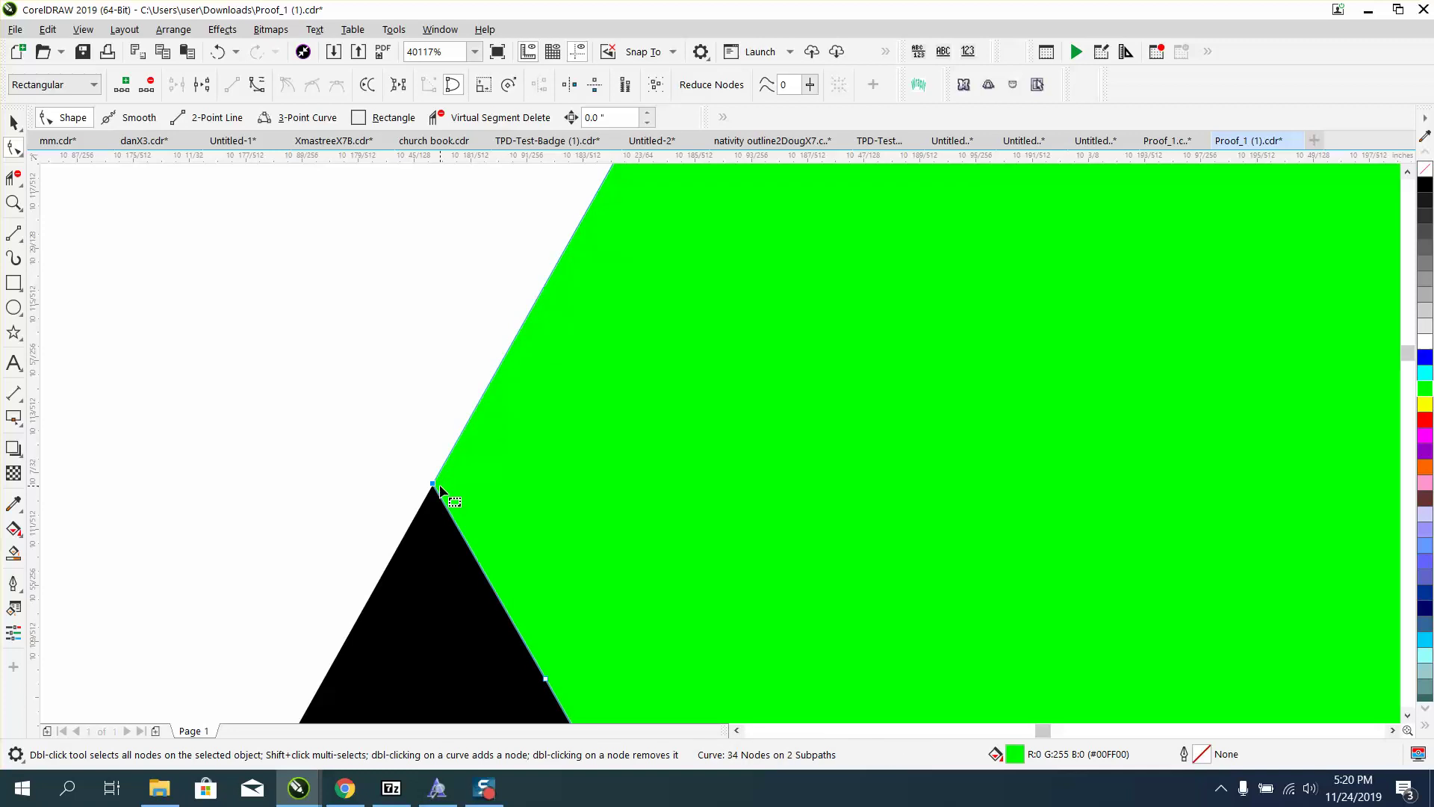
{"action": "scroll", "coordinate": [439, 484], "scroll_direction": "down", "scroll_amount": 3}
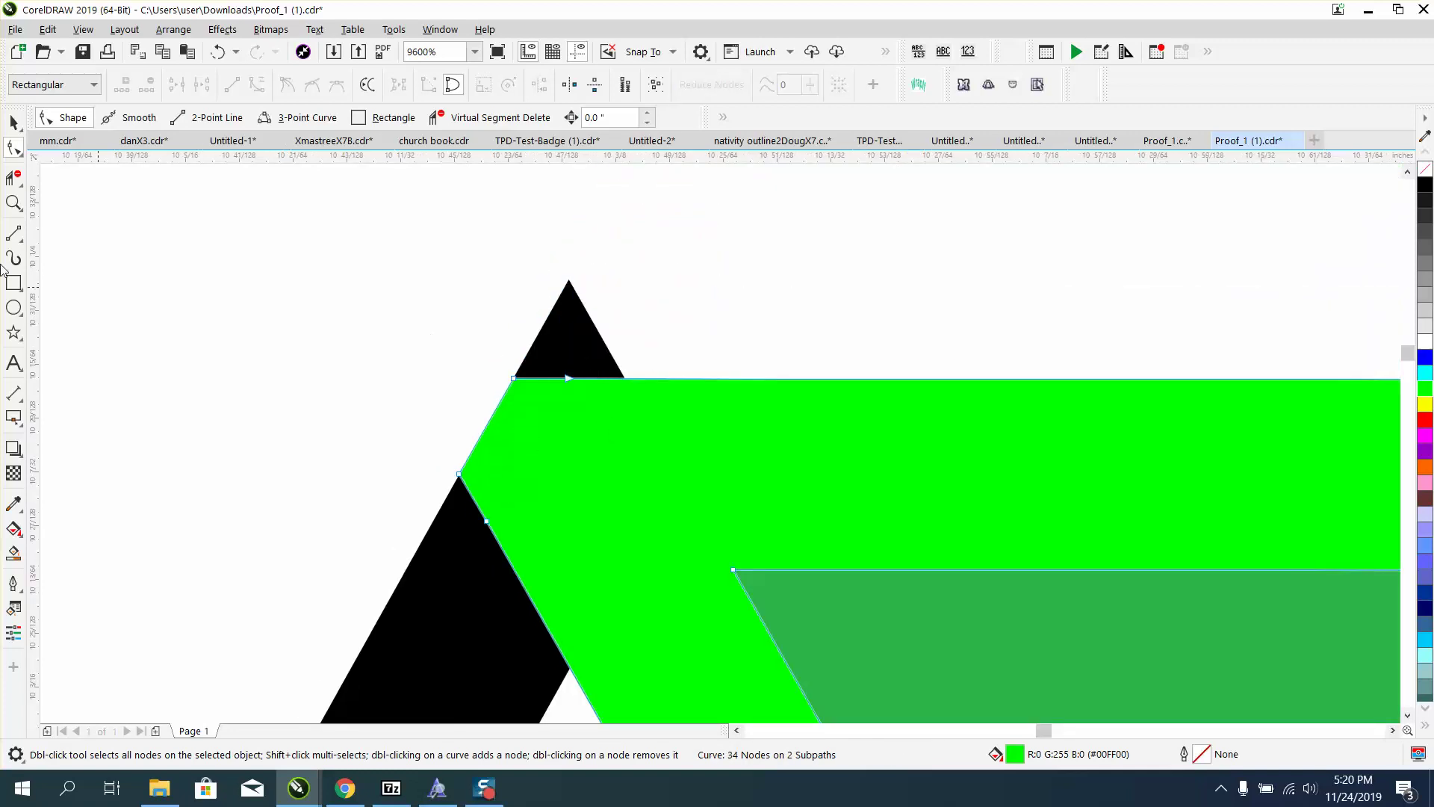
- Convert the triangle's black outline to an object
{"action": "left_click", "coordinate": [14, 122]}
{"action": "key", "text": "Escape"}
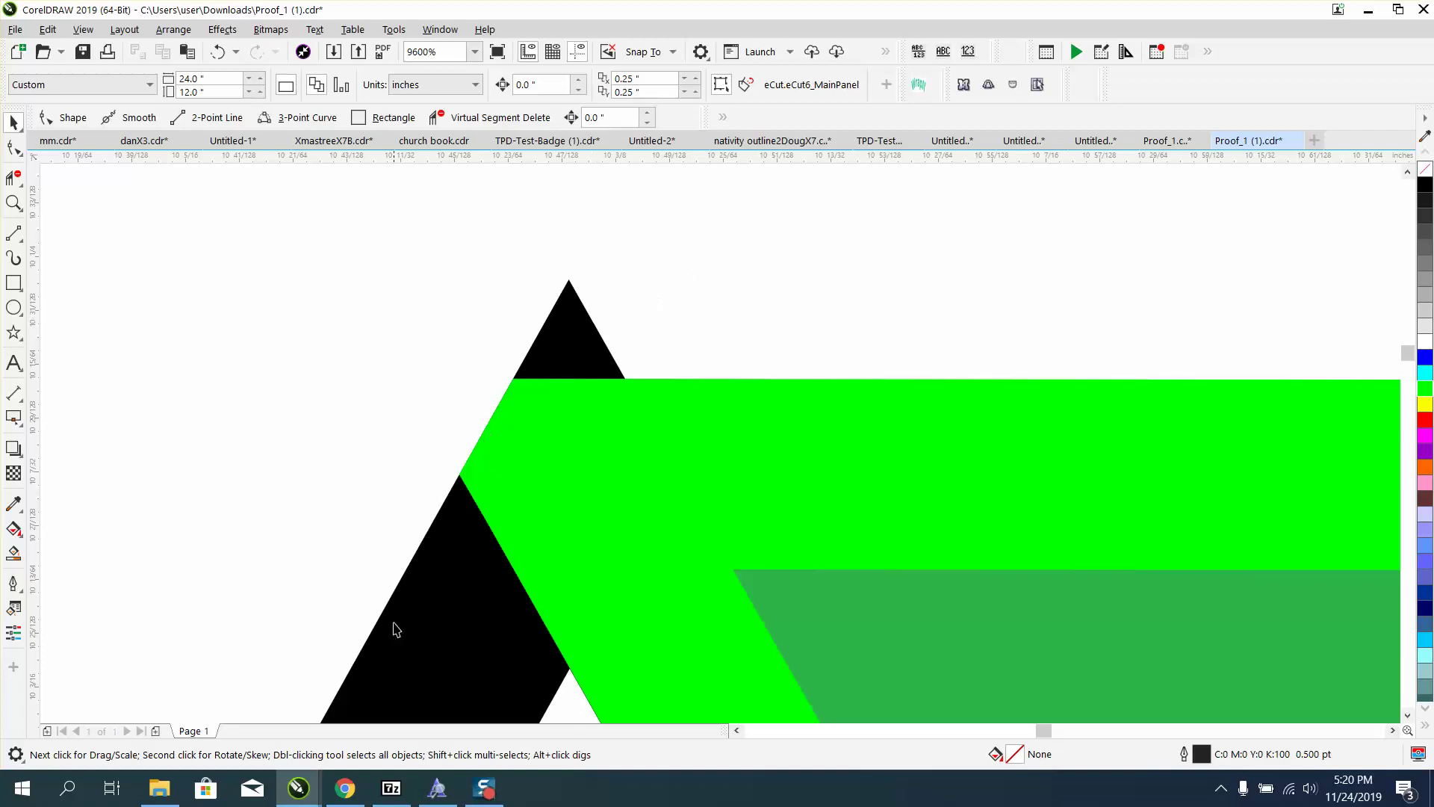
{"action": "left_click", "coordinate": [399, 676]}
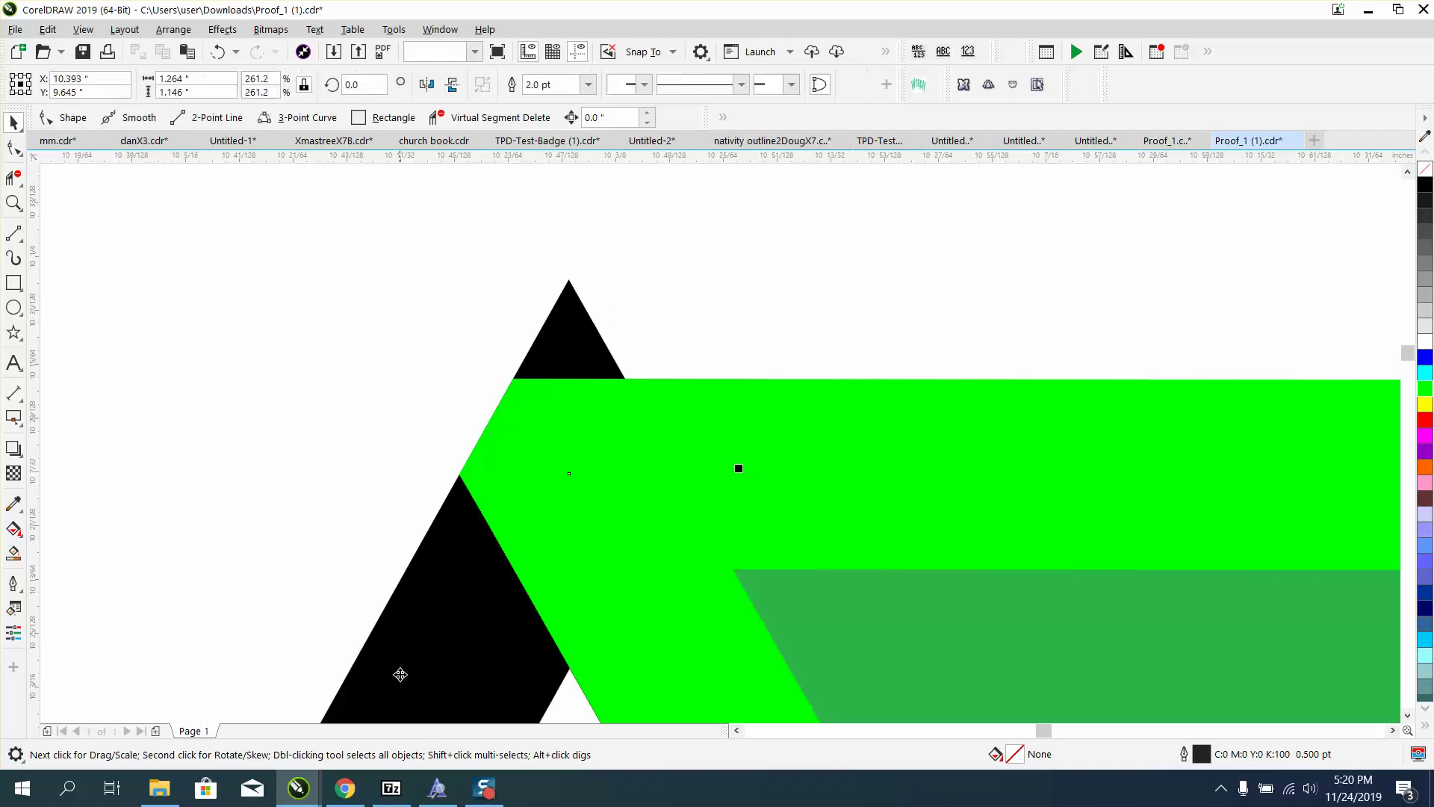
{"action": "left_click", "coordinate": [169, 28]}
{"action": "left_click", "coordinate": [102, 348]}
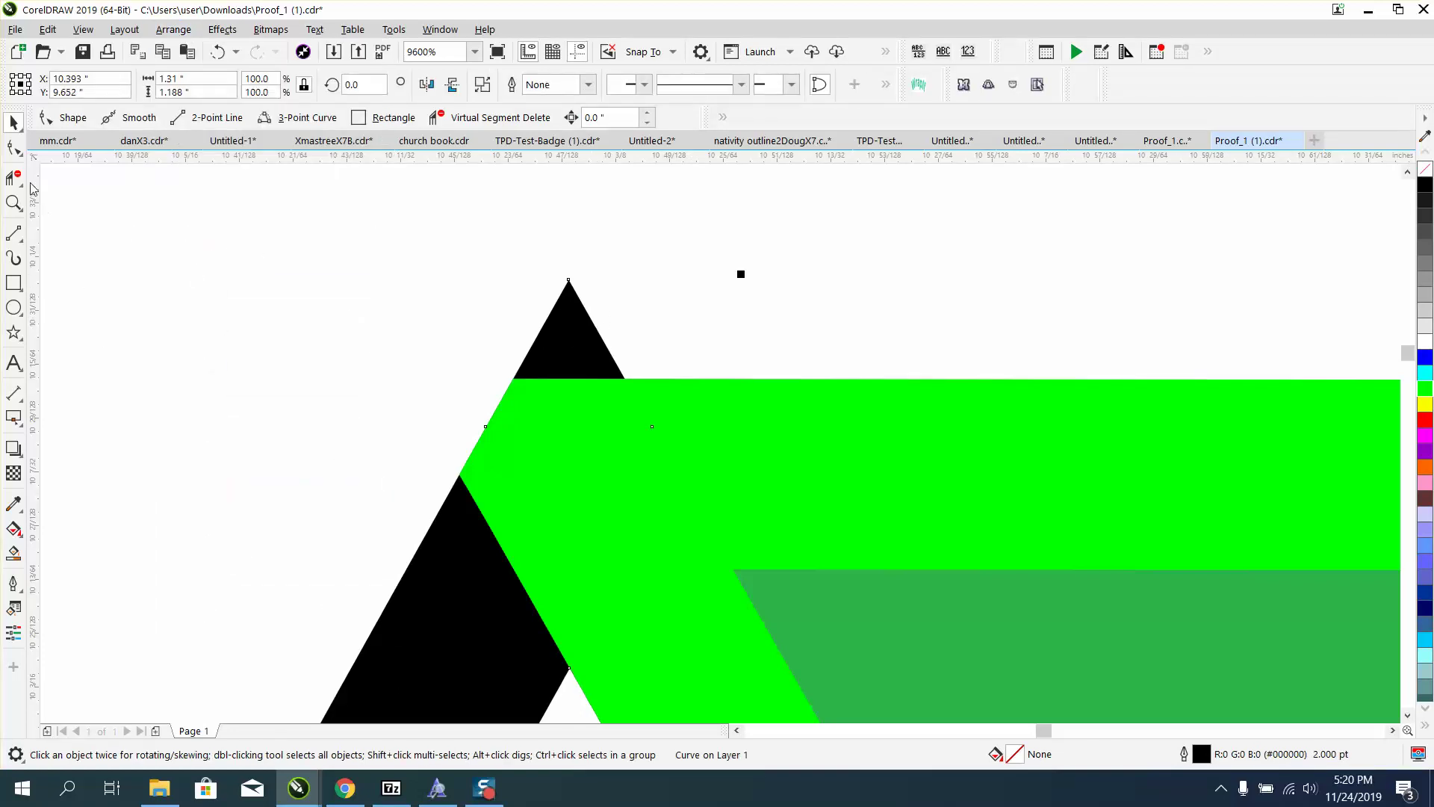
- Trim the black triangle outline's tip by adding nodes where it meets the green outline's upper edge and deleting the tip node
{"action": "key", "text": "F10"}
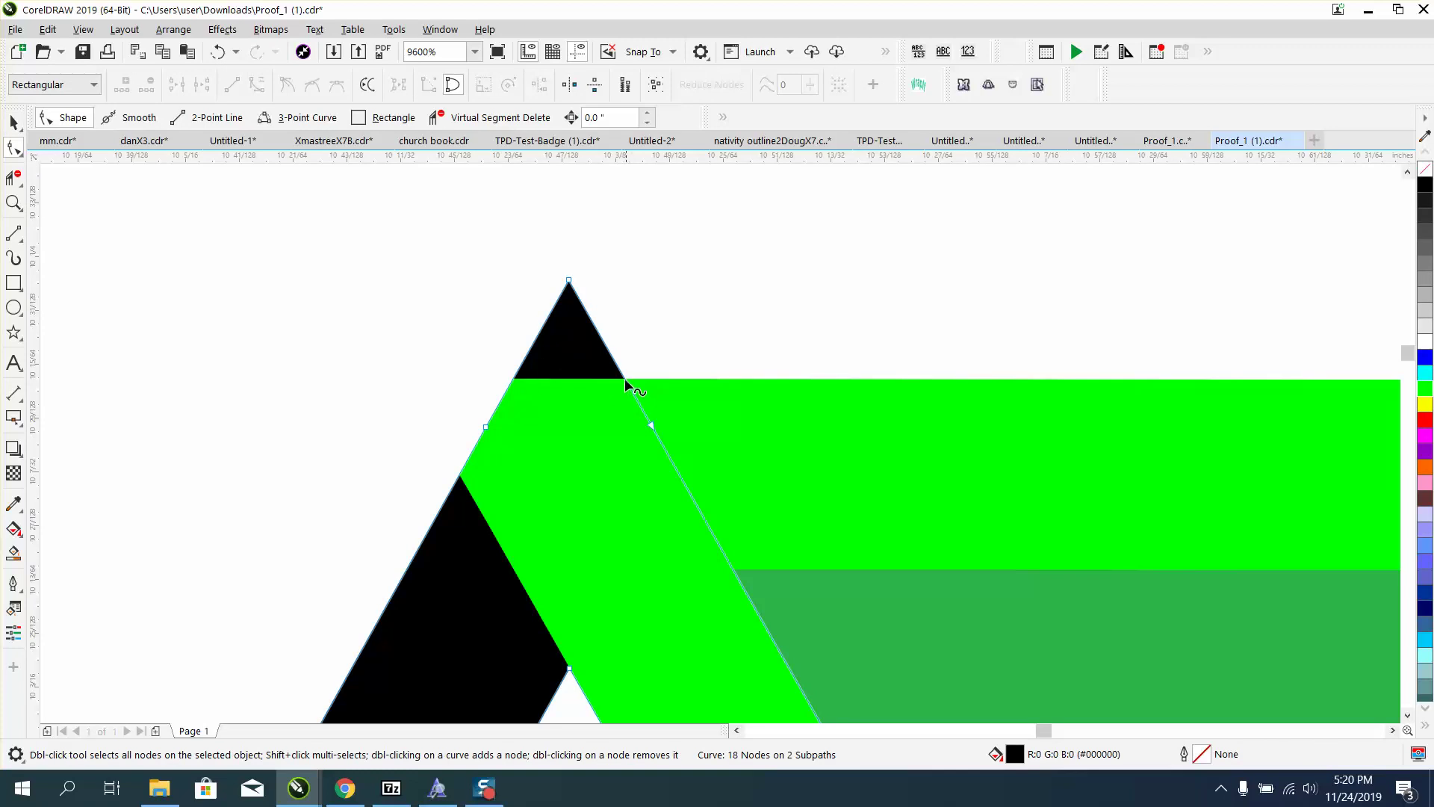
{"action": "double_click", "coordinate": [623, 377]}
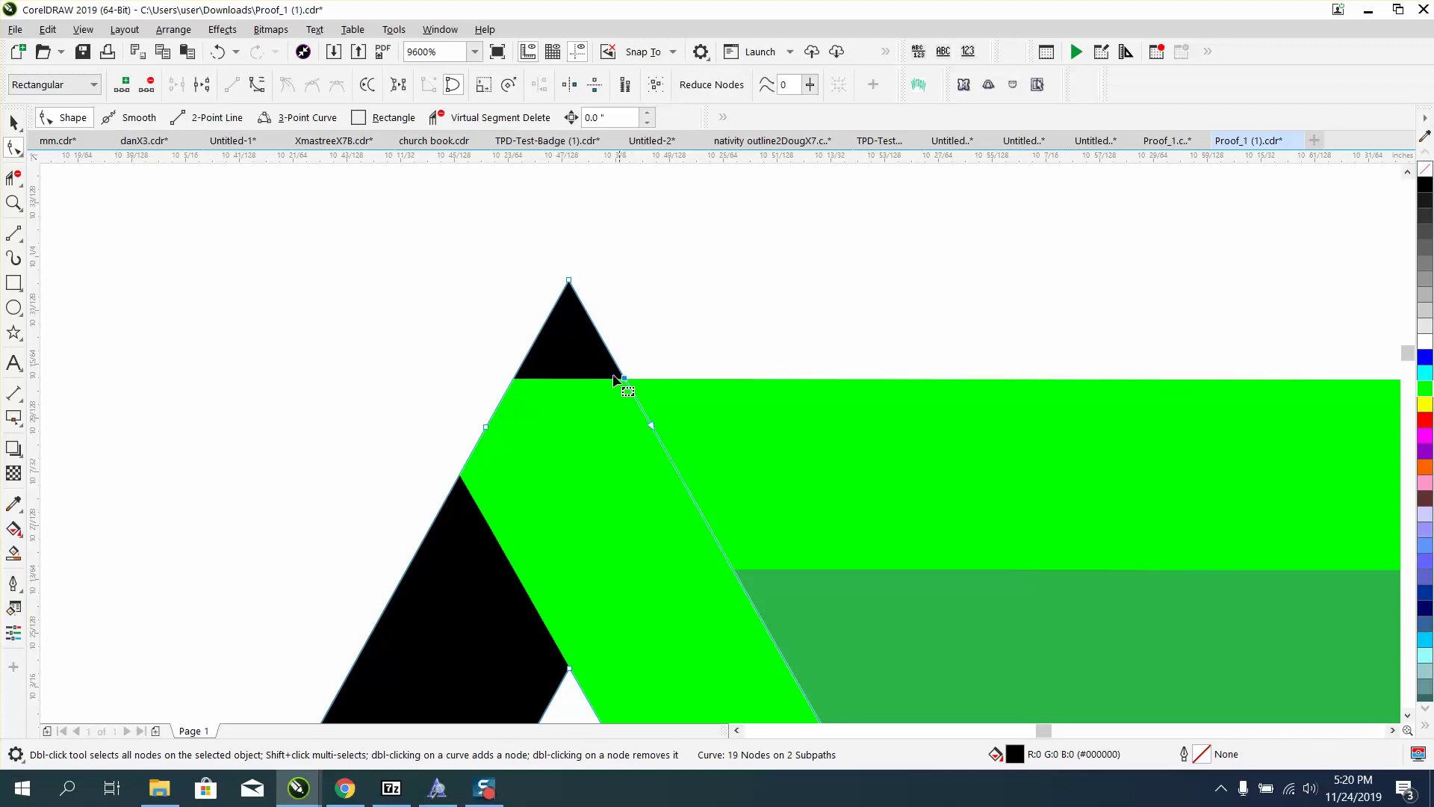
{"action": "double_click", "coordinate": [515, 378]}
{"action": "left_click", "coordinate": [568, 280]}
{"action": "key", "text": "Delete"}
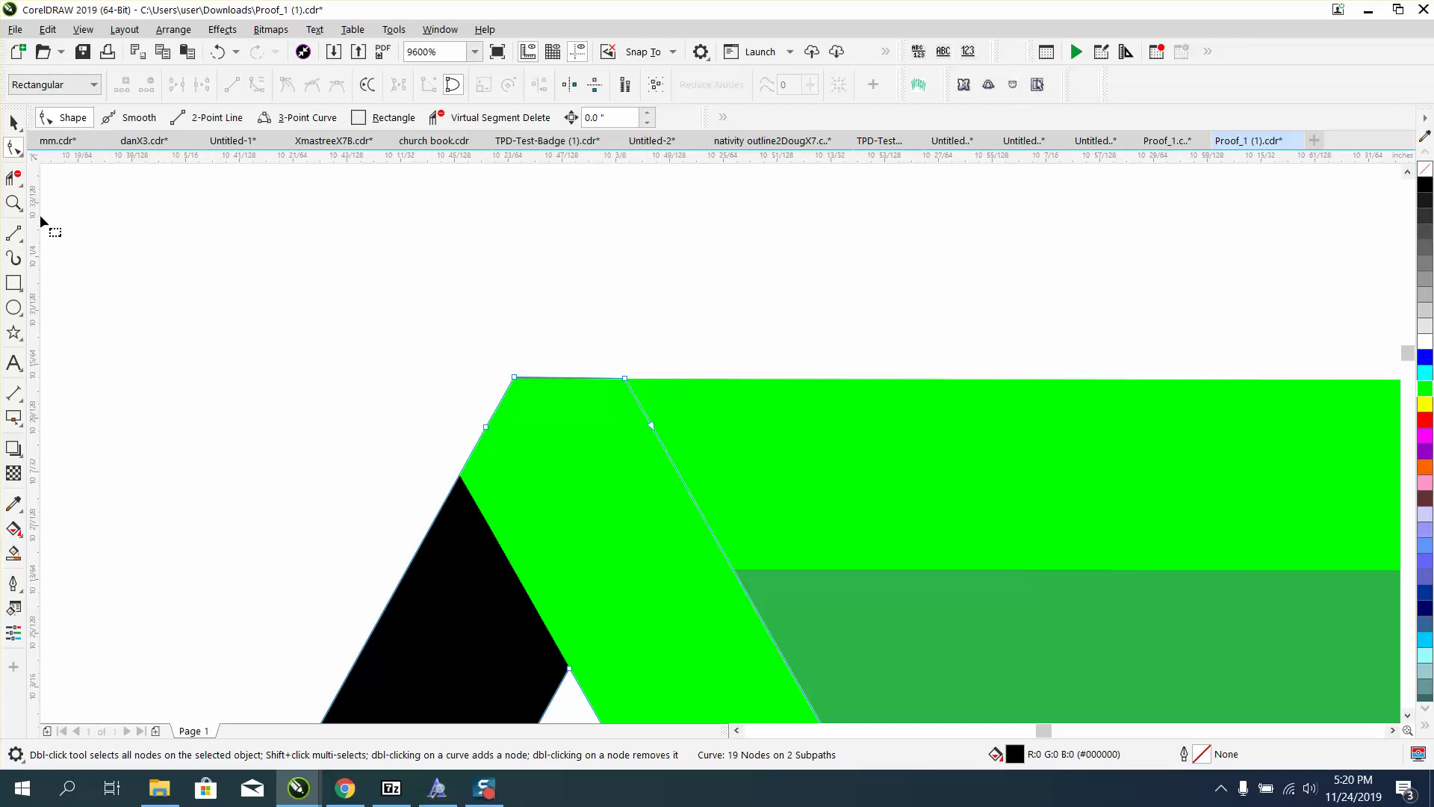
- Align the trimmed triangle outline's two new corner nodes with the upper edge of the green outline
{"action": "left_click", "coordinate": [16, 205]}
{"action": "left_click_drag", "start_coordinate": [489, 343], "coordinate": [784, 435]}
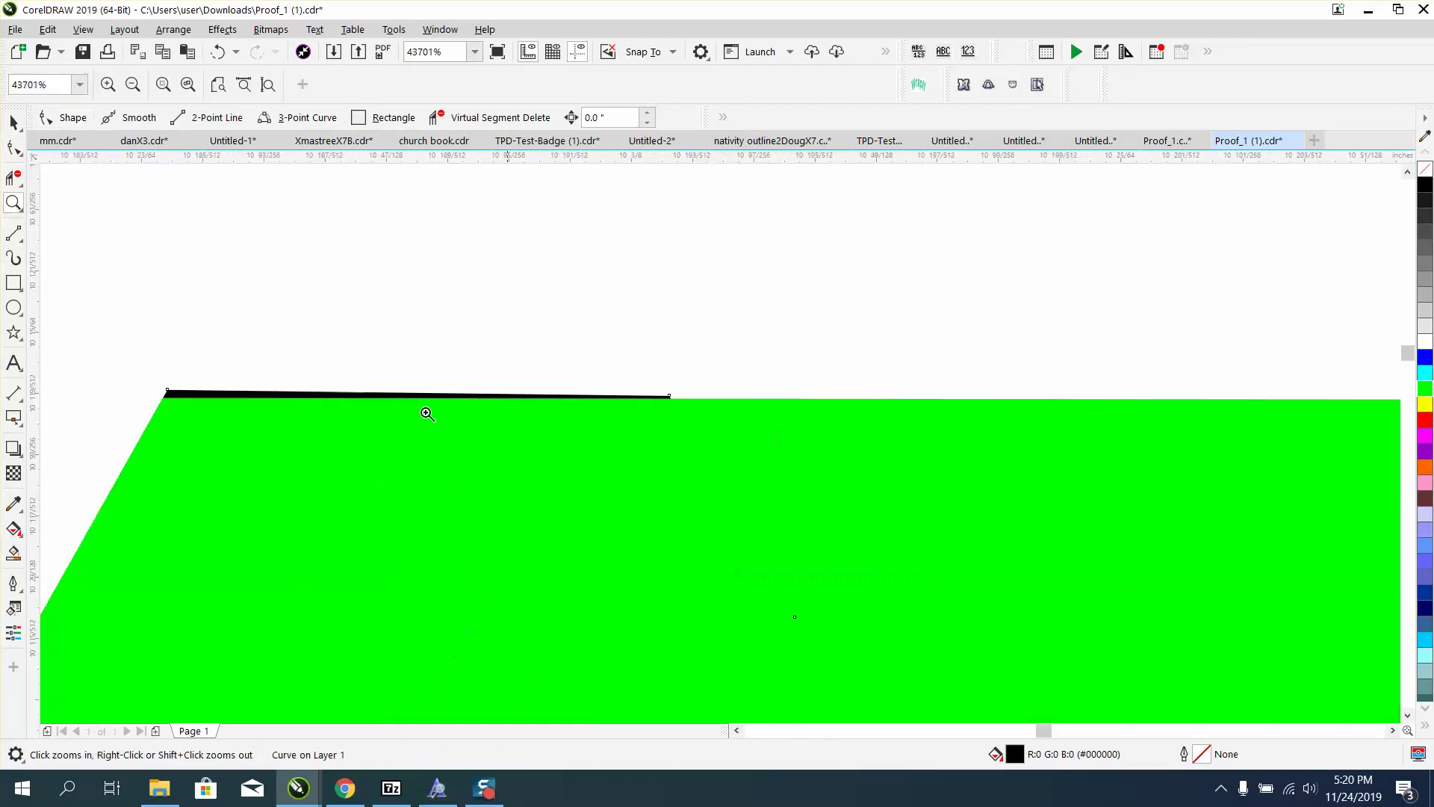
{"action": "left_click", "coordinate": [13, 148]}
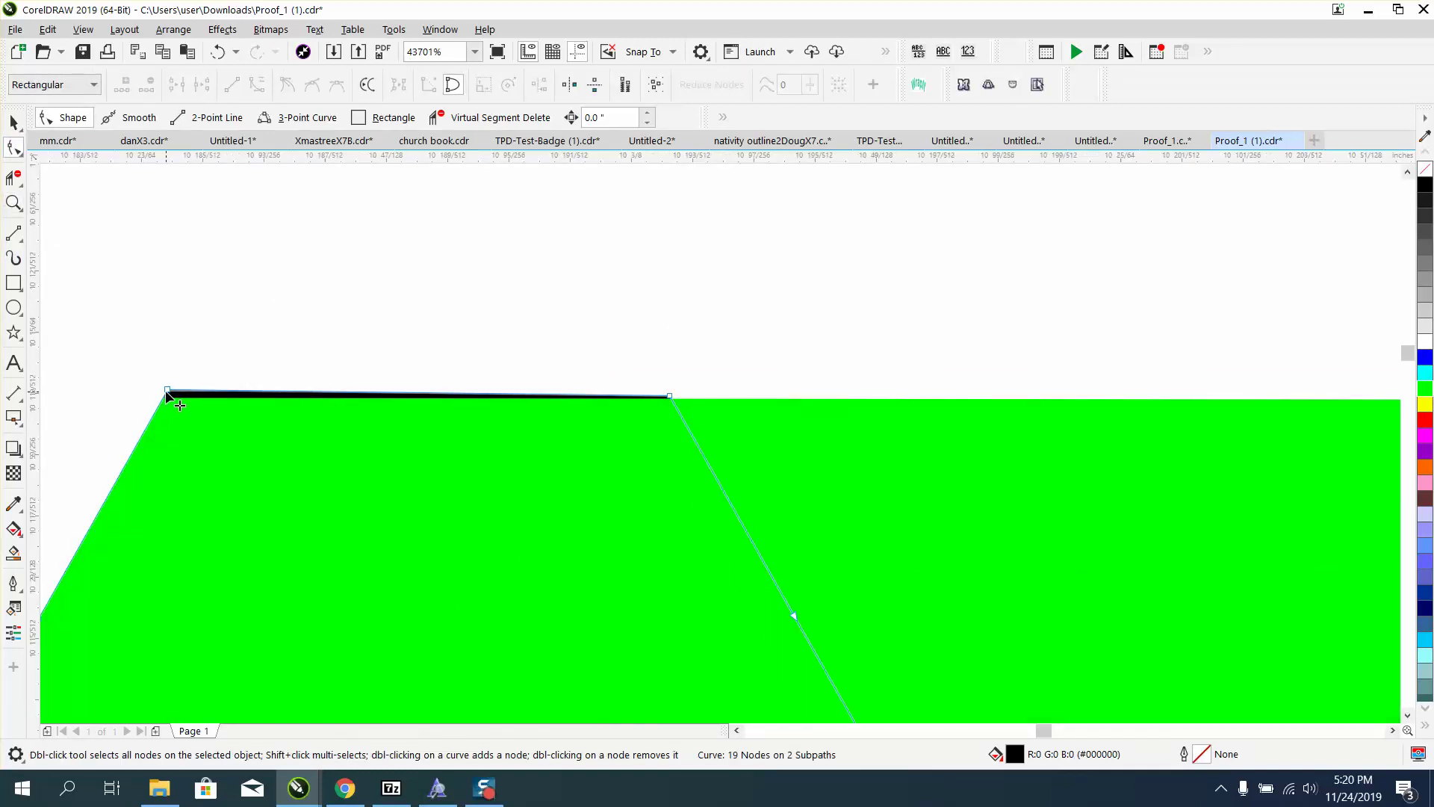
{"action": "left_click_drag", "start_coordinate": [166, 392], "coordinate": [177, 394]}
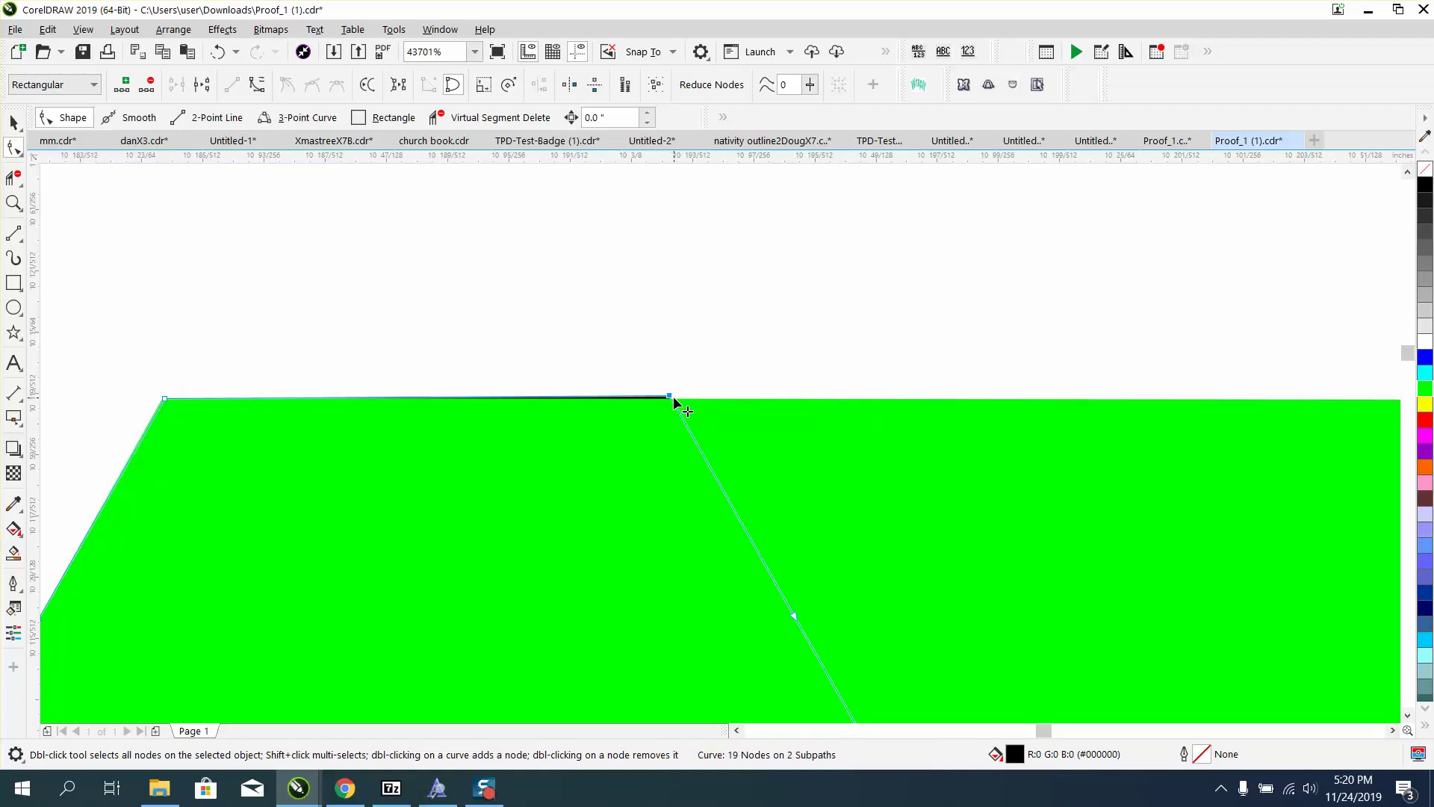
{"action": "left_click_drag", "start_coordinate": [669, 395], "coordinate": [673, 399]}
{"action": "scroll", "coordinate": [673, 403], "scroll_direction": "down", "scroll_amount": 5}
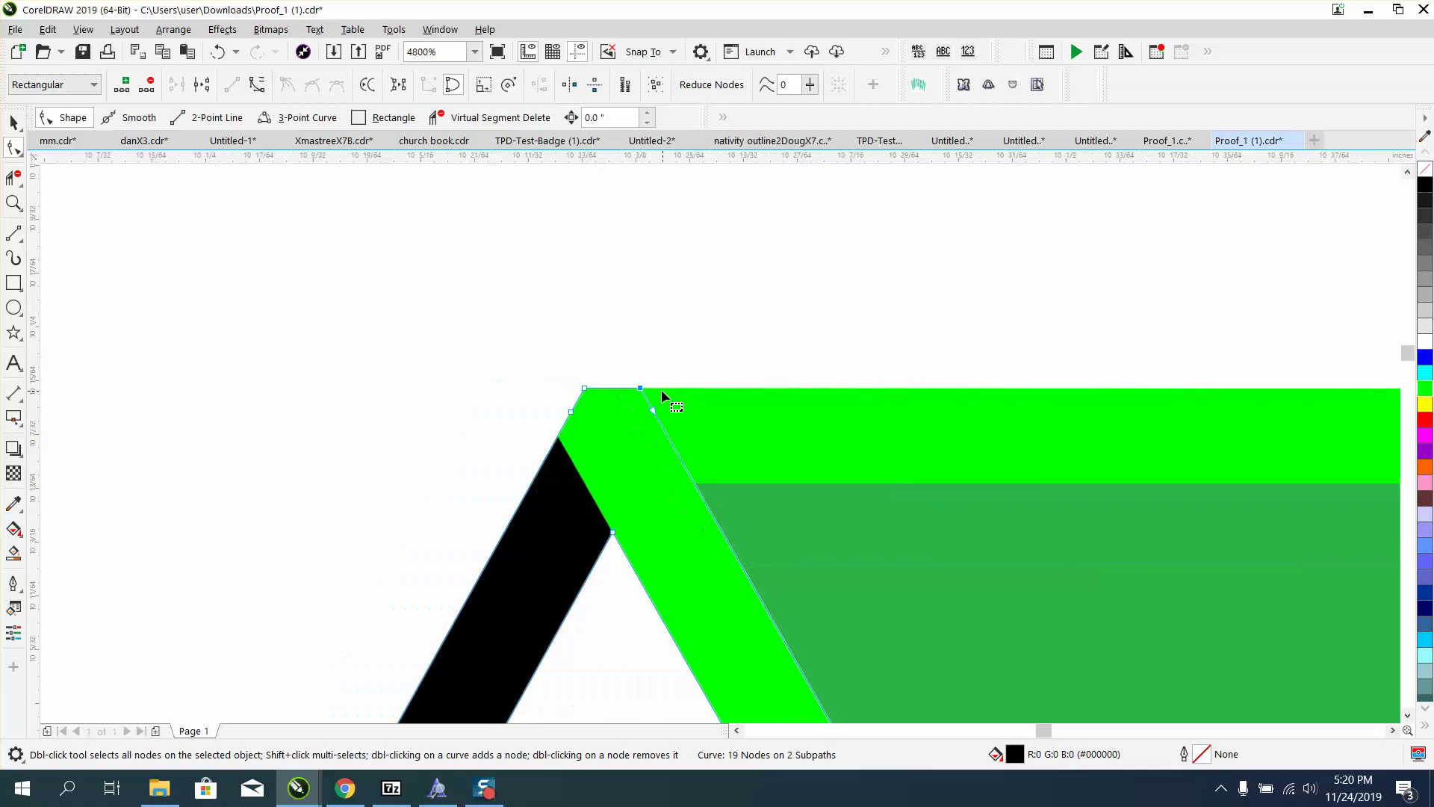
{"action": "scroll", "coordinate": [389, 404], "scroll_direction": "down", "scroll_amount": 3}
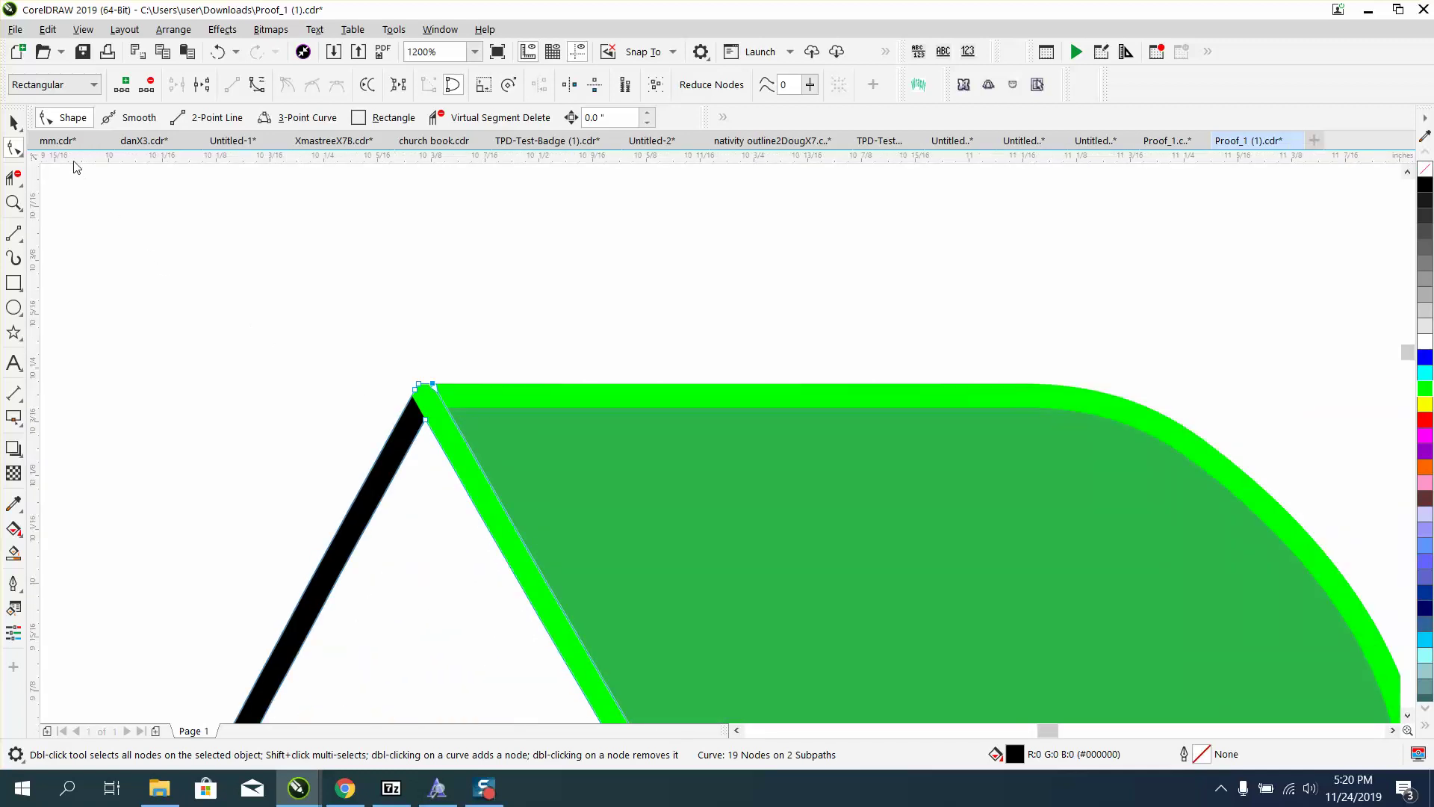
- Try giving the curved shape inside the bright green border a black fill and a black outline
{"action": "left_click", "coordinate": [14, 122]}
{"action": "scroll", "coordinate": [521, 286], "scroll_direction": "down", "scroll_amount": 2}
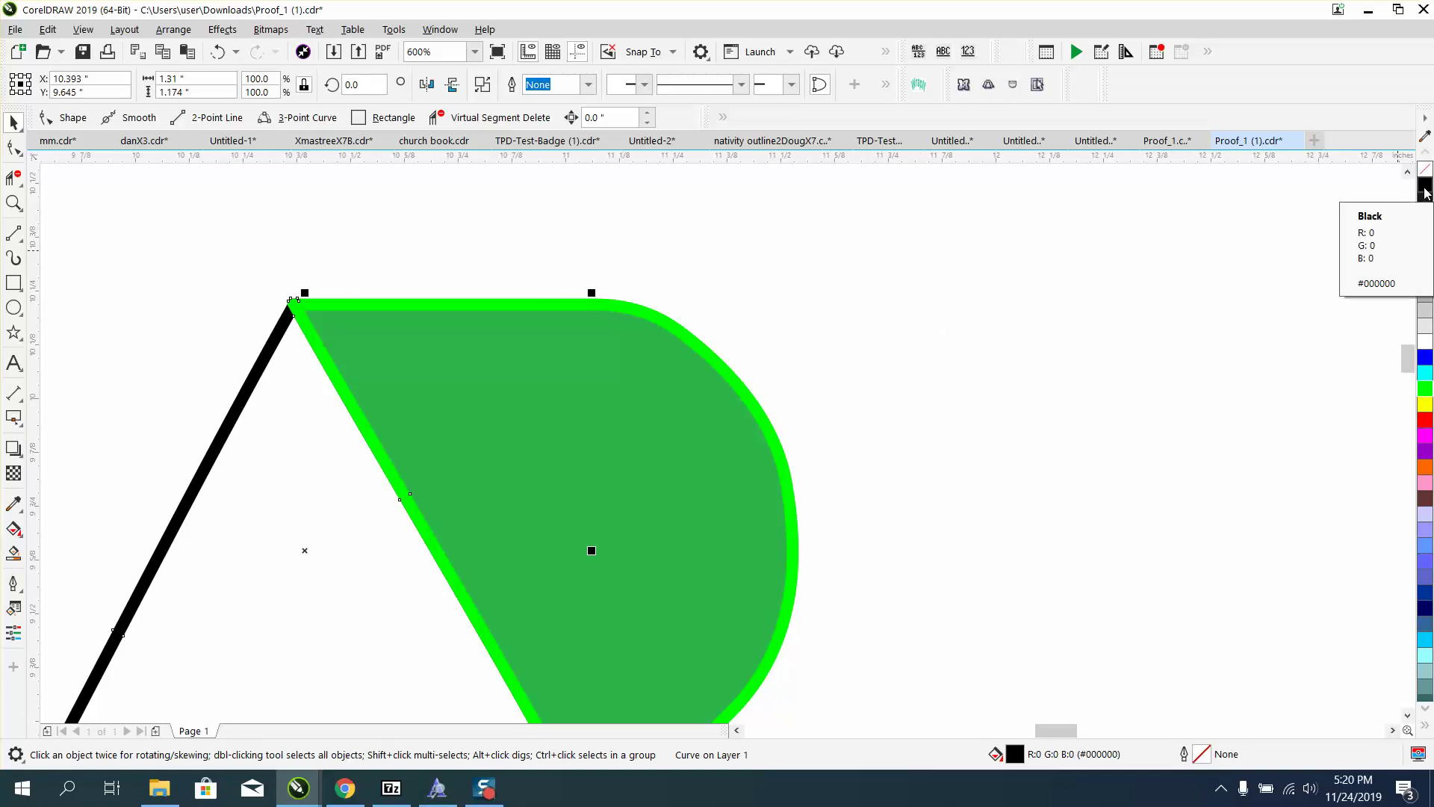
{"action": "left_click", "coordinate": [1088, 330]}
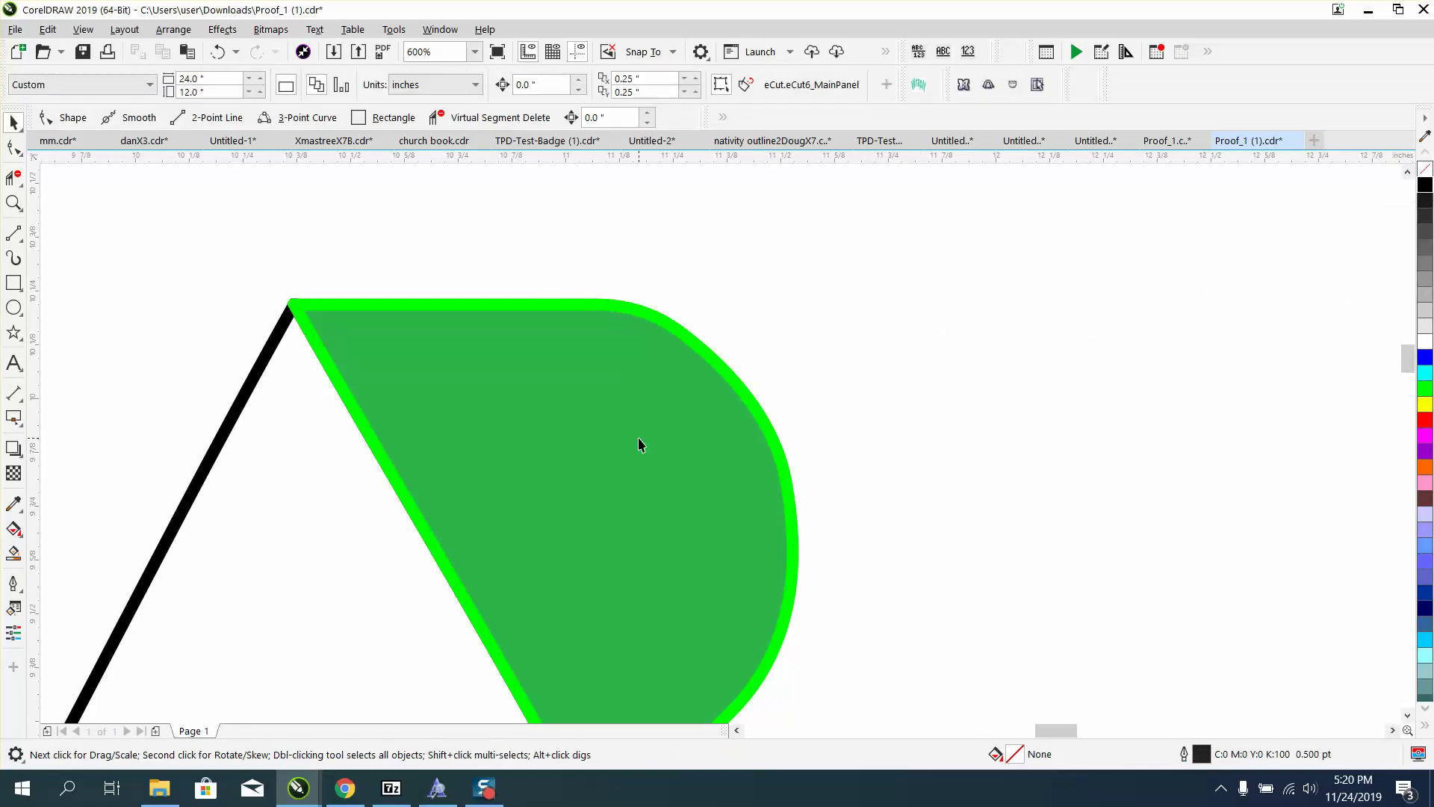
{"action": "left_click", "coordinate": [638, 445]}
{"action": "left_click", "coordinate": [1425, 187]}
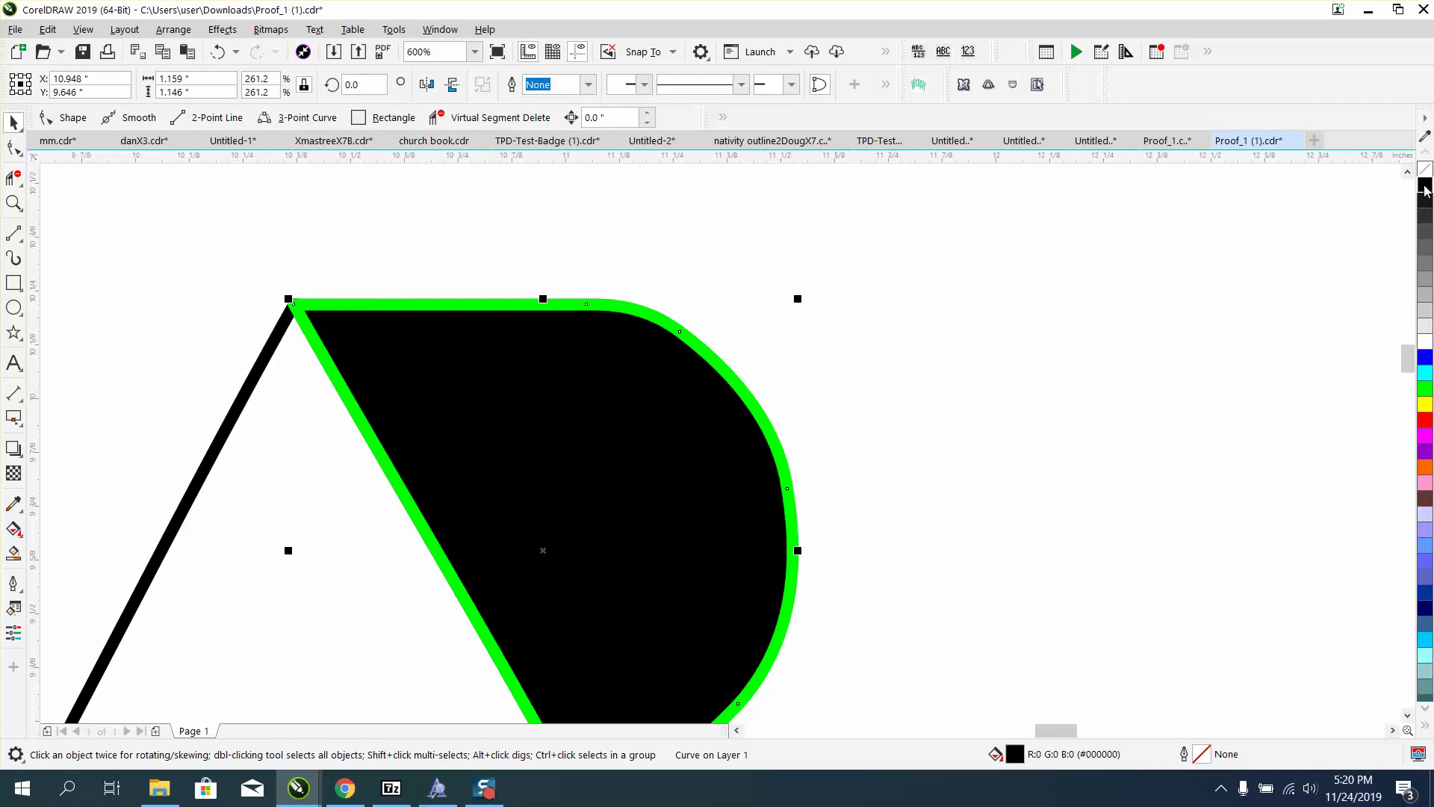
{"action": "right_click", "coordinate": [1424, 191]}
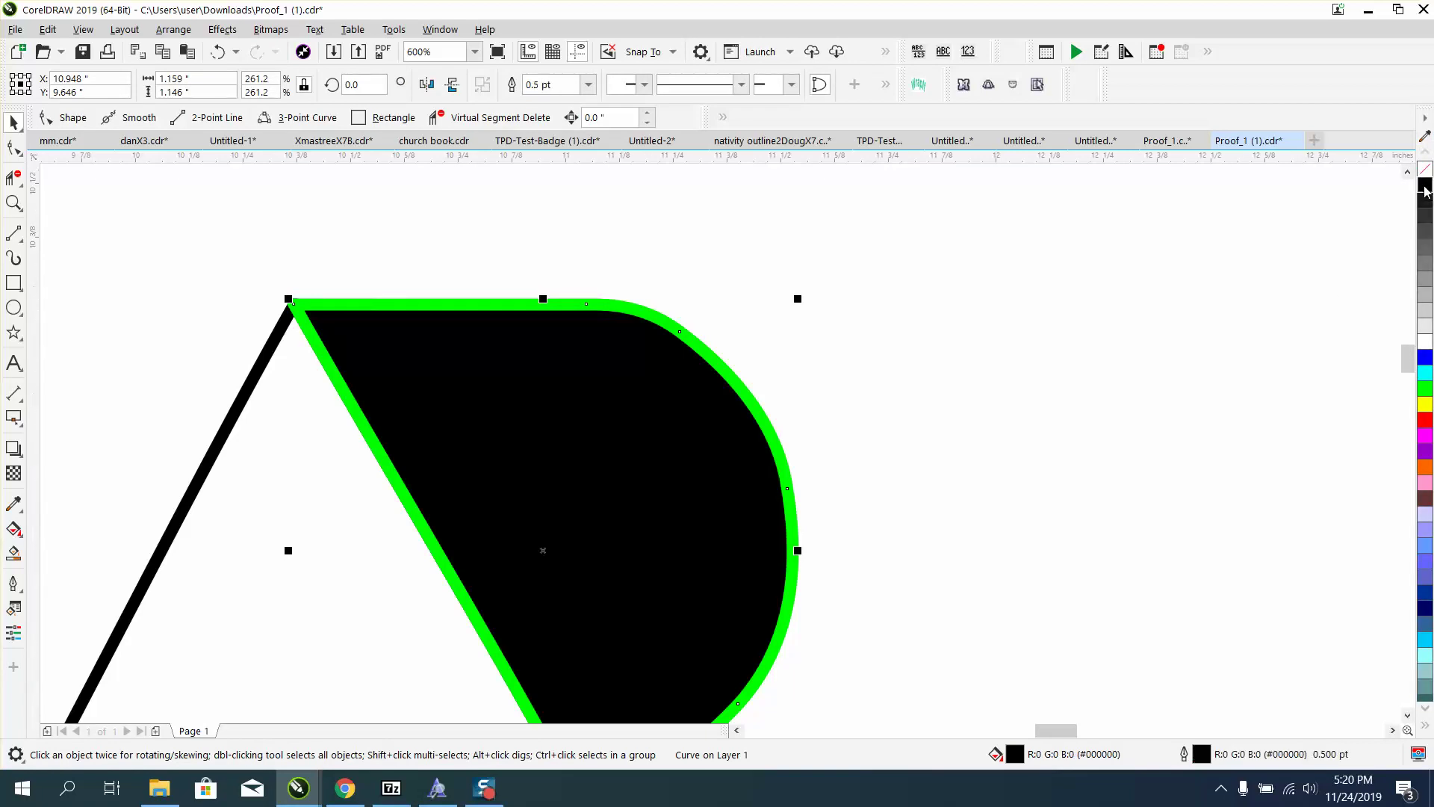
- Try a black outline on the bright green border object, and undo the black colour changes to it and the curved shape
{"action": "left_click", "coordinate": [966, 290]}
{"action": "left_click", "coordinate": [715, 365]}
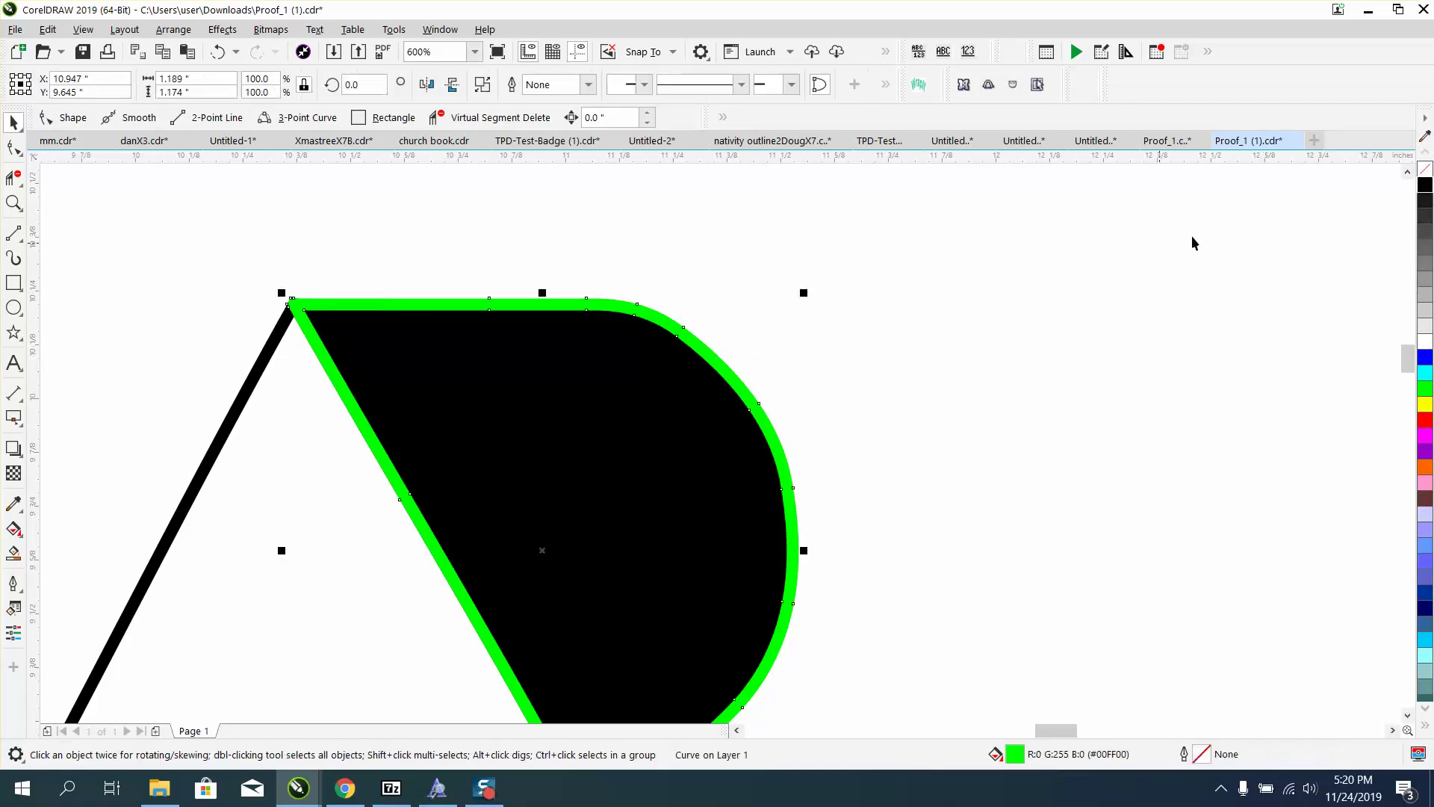
{"action": "right_click", "coordinate": [1425, 191]}
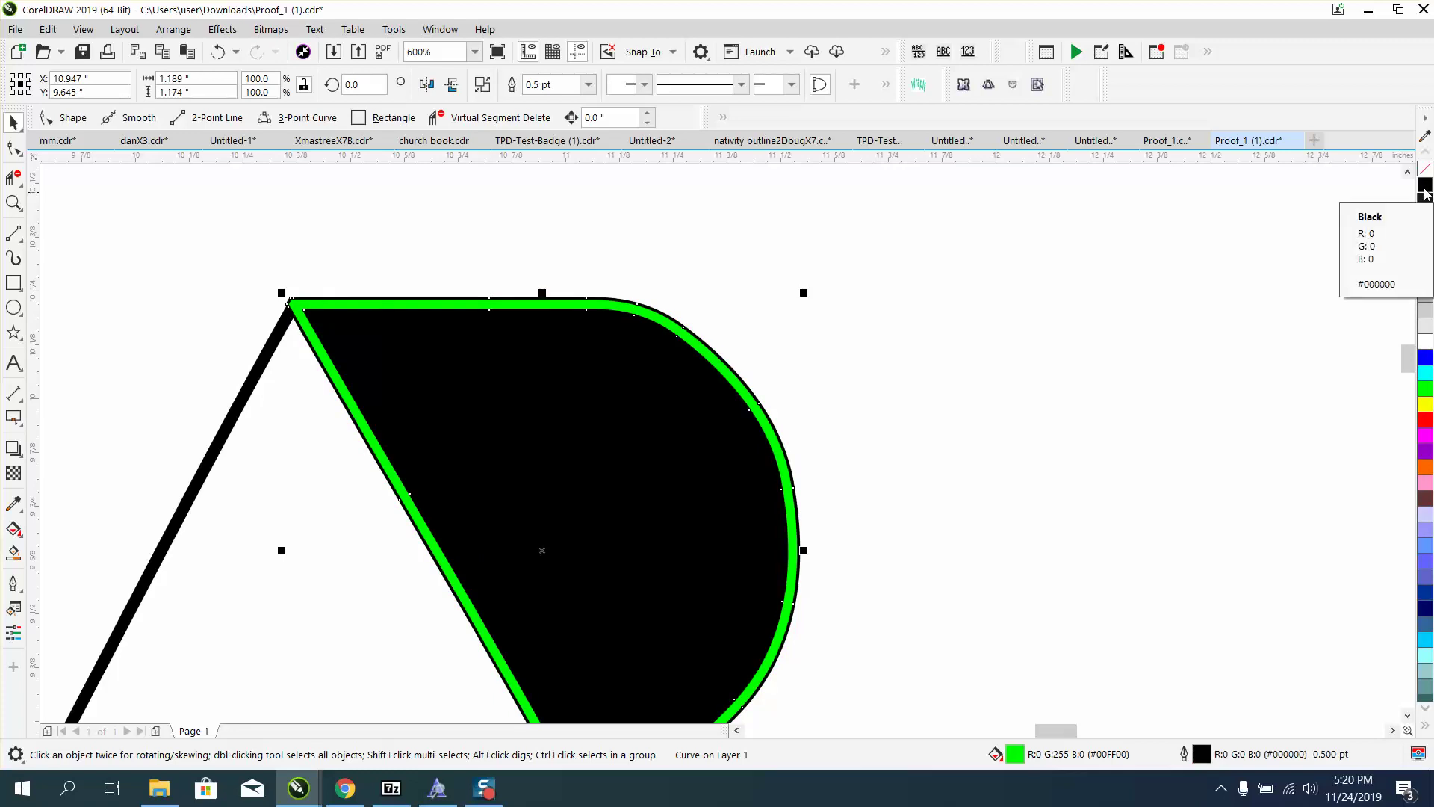
{"action": "left_click", "coordinate": [218, 53]}
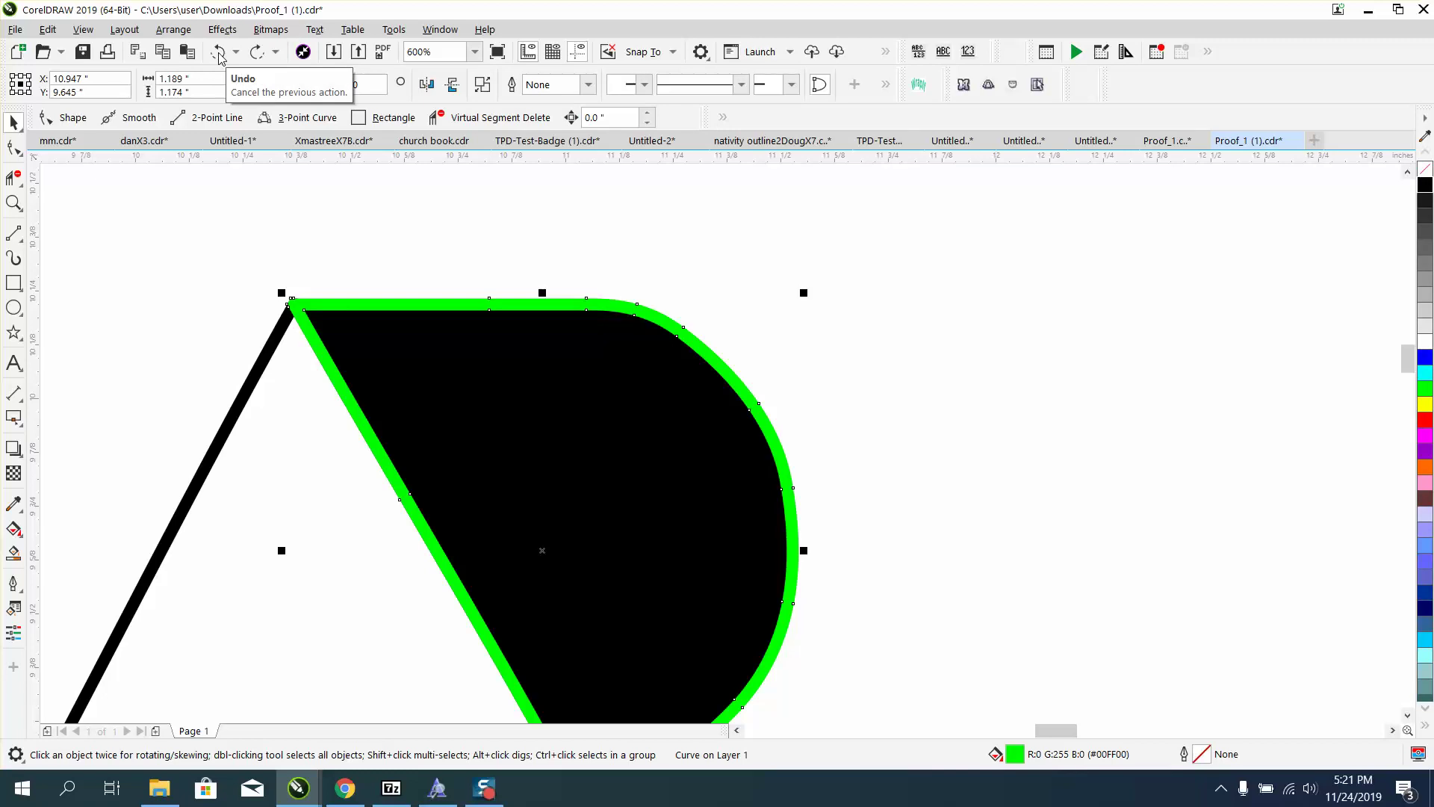
{"action": "left_click", "coordinate": [218, 53]}
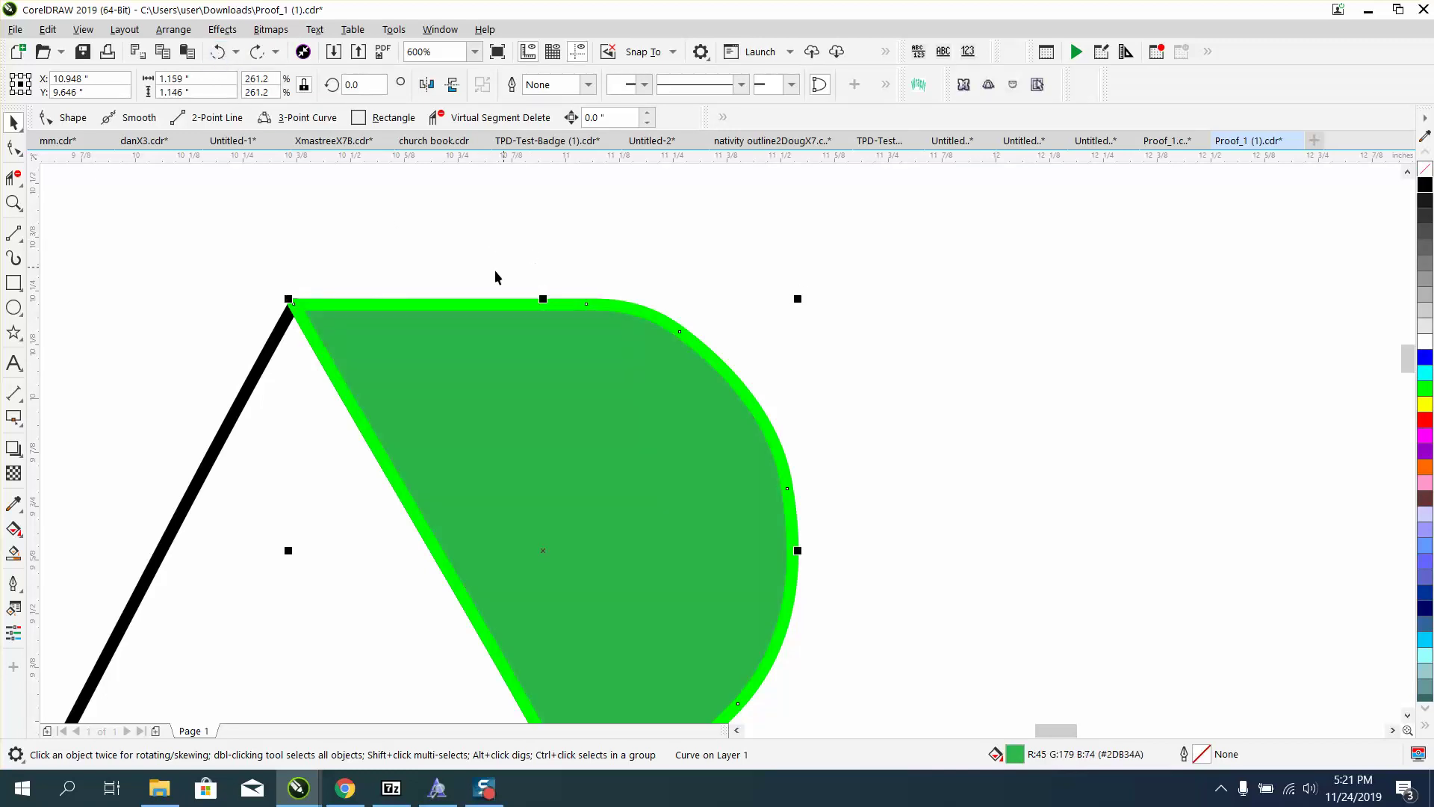
- Fill the curved shape inside the bright green border with black (#000000)
{"action": "left_click", "coordinate": [16, 506]}
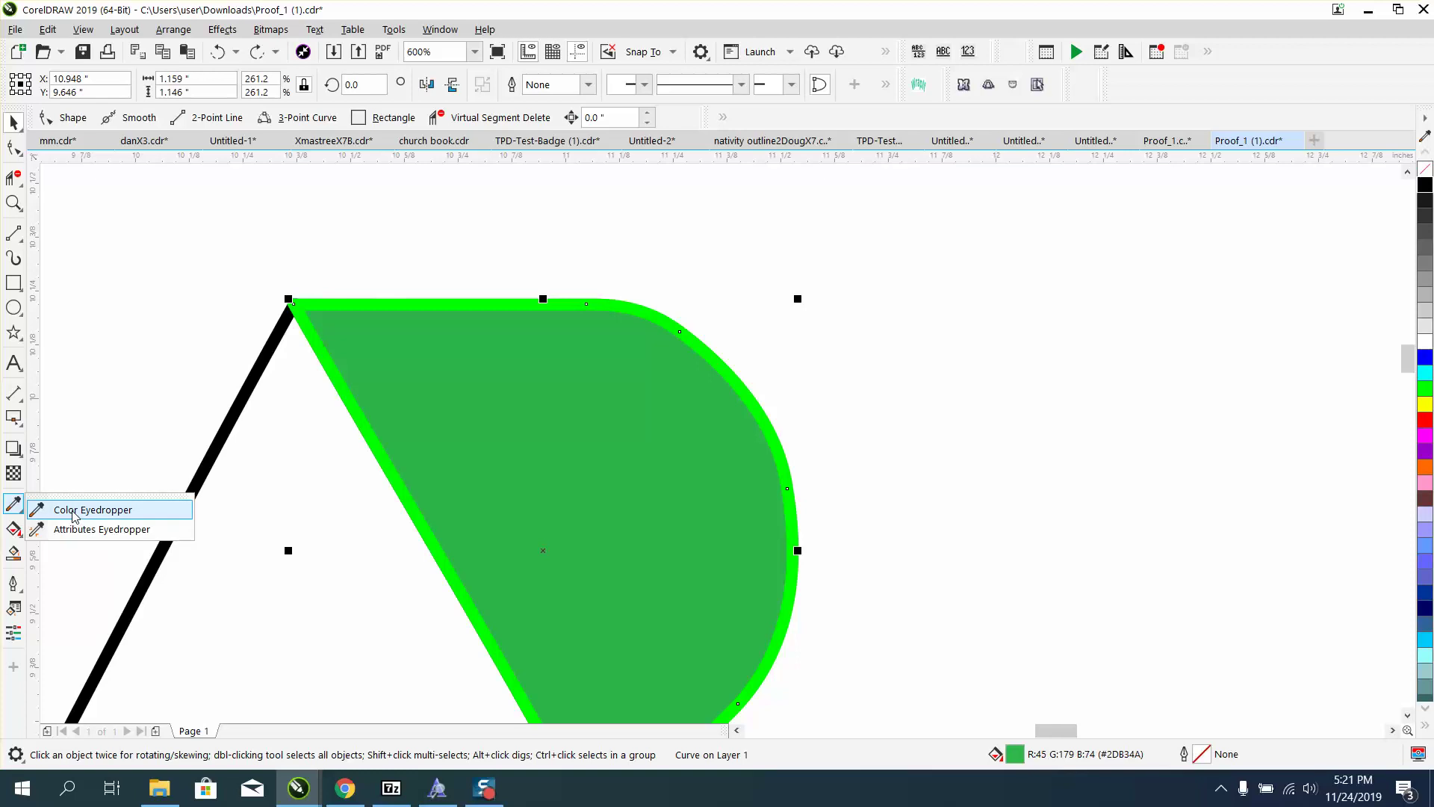
{"action": "left_click", "coordinate": [14, 122]}
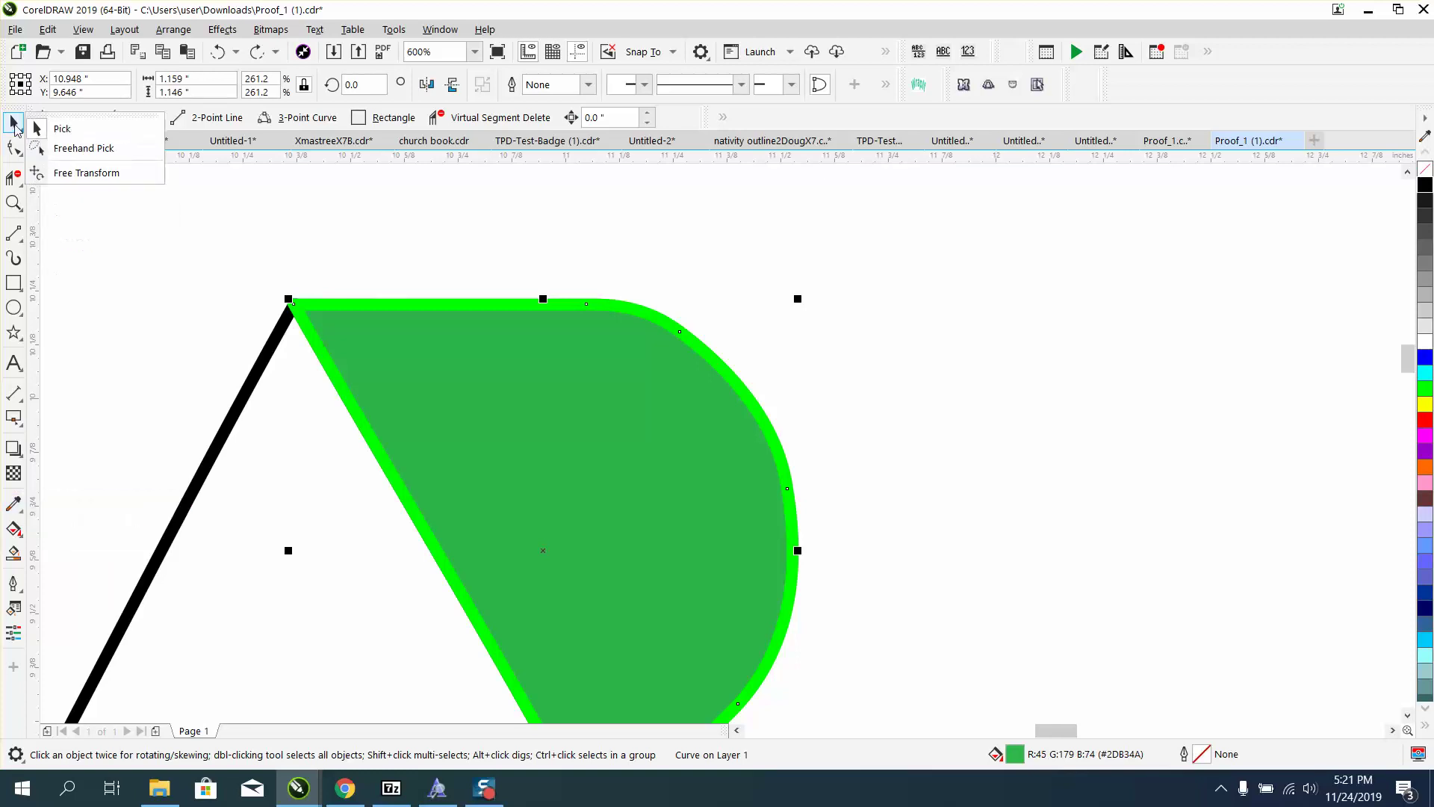
{"action": "left_click", "coordinate": [788, 257]}
{"action": "left_click", "coordinate": [686, 437]}
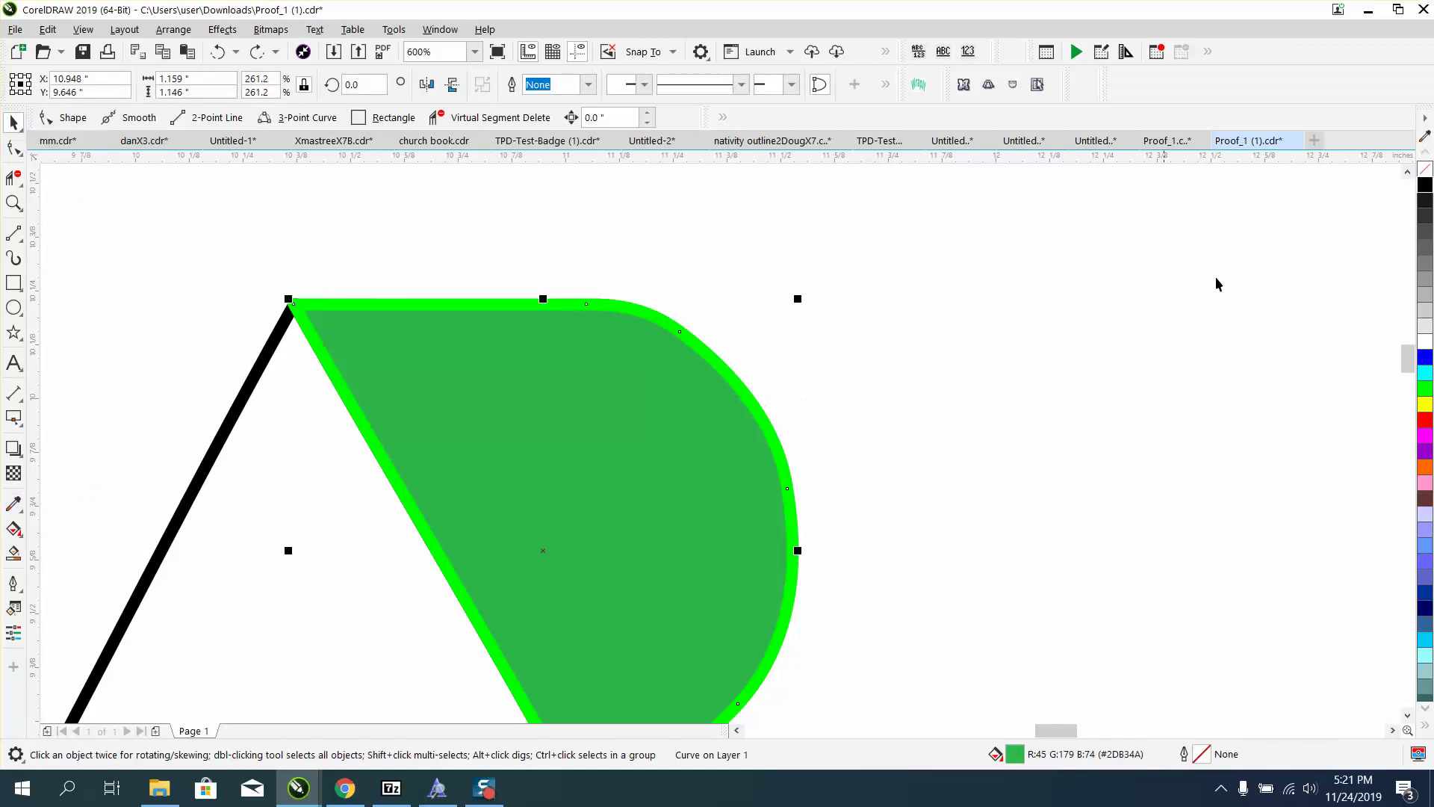
{"action": "left_click", "coordinate": [1422, 187]}
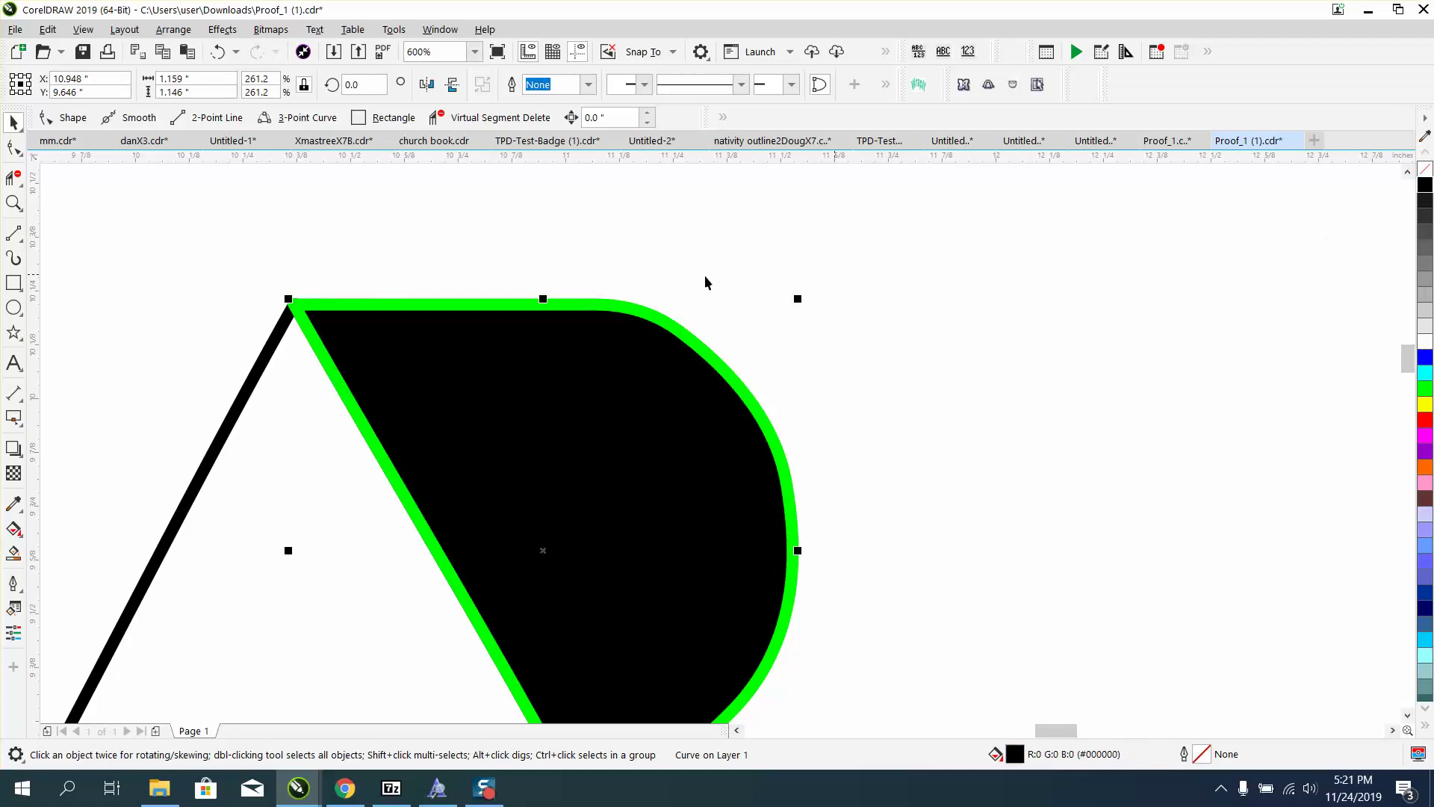
- Sample the curved shape's black with the Color Eyedropper and apply it to the bright green border
{"action": "left_click", "coordinate": [22, 514]}
{"action": "left_click", "coordinate": [73, 511]}
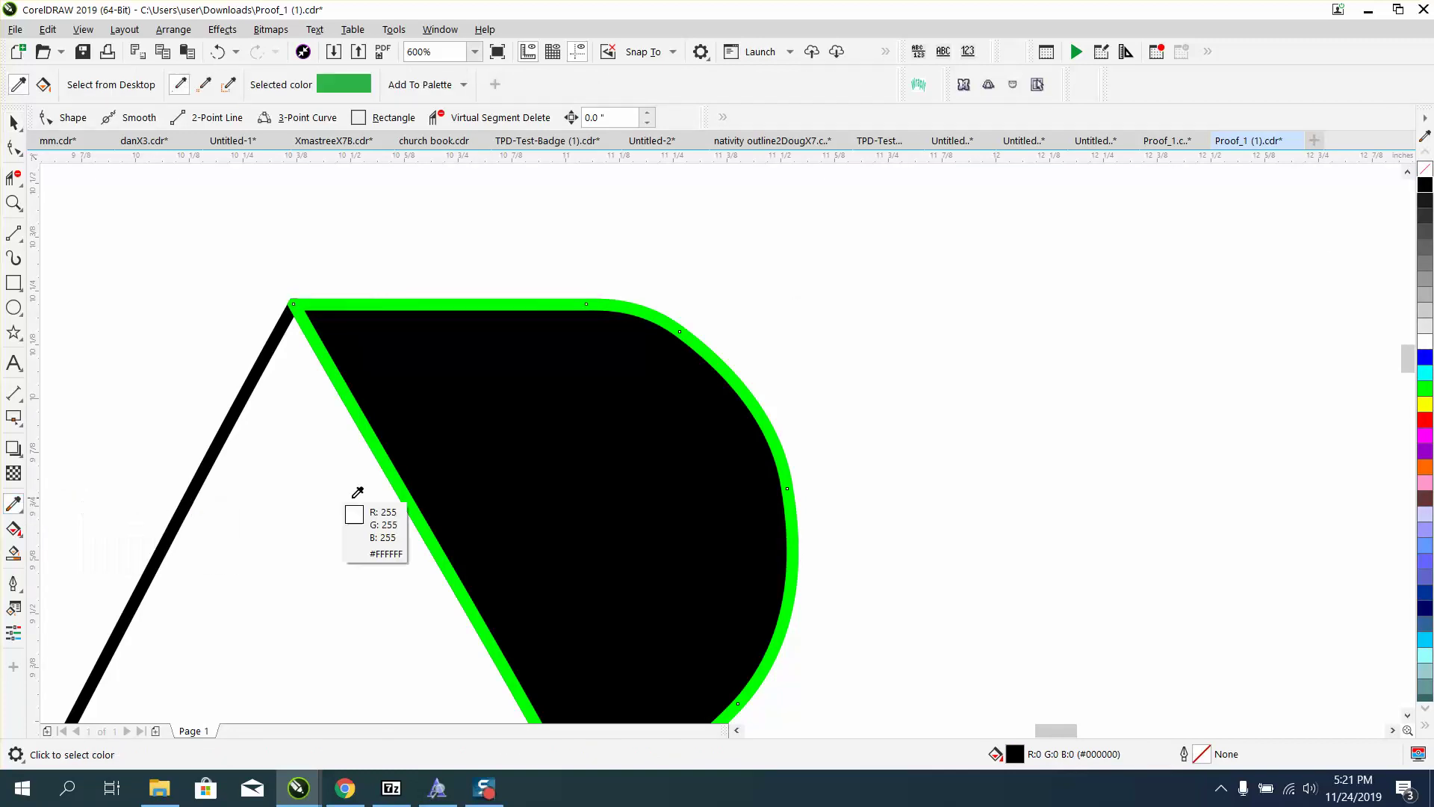
{"action": "left_click", "coordinate": [531, 480]}
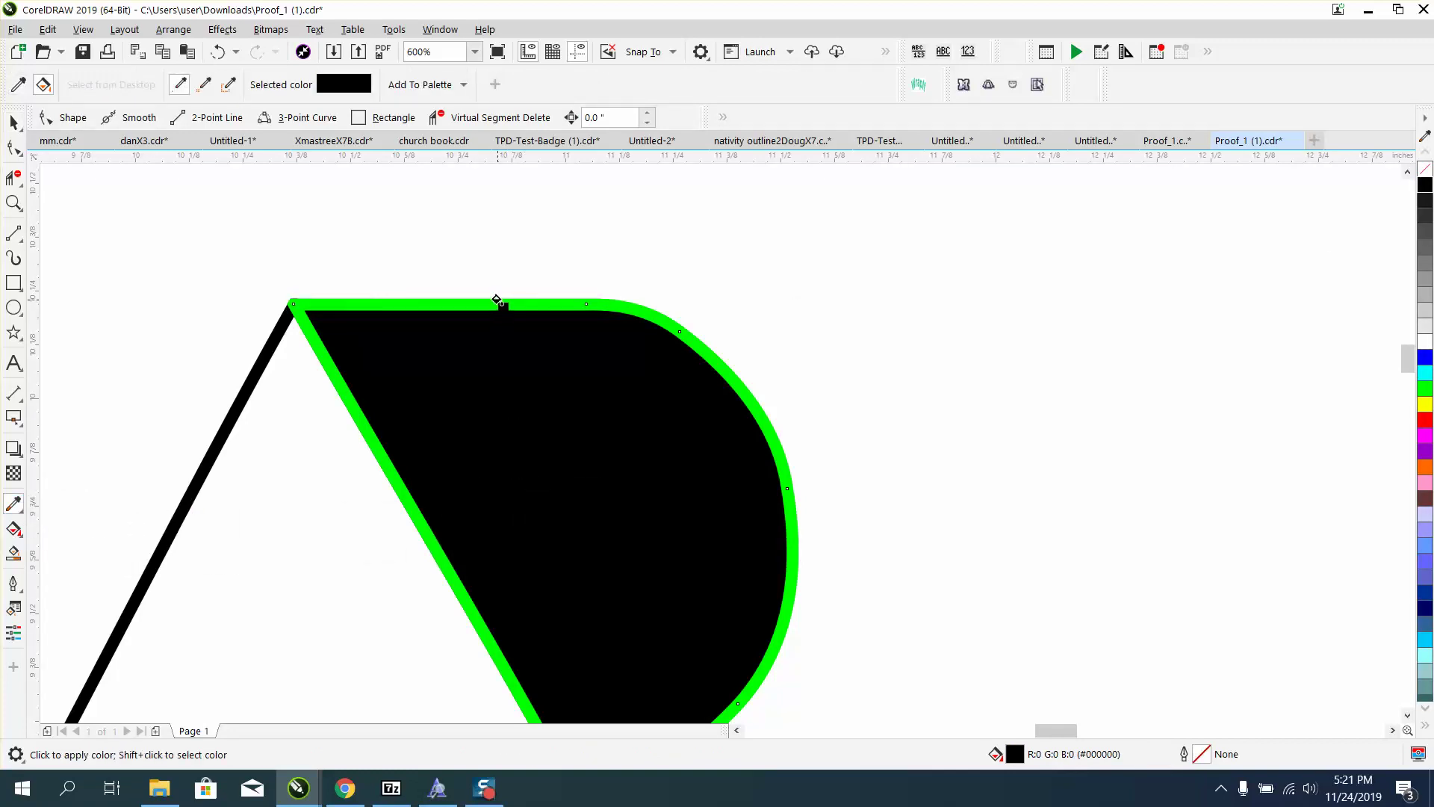
{"action": "left_click", "coordinate": [497, 298]}
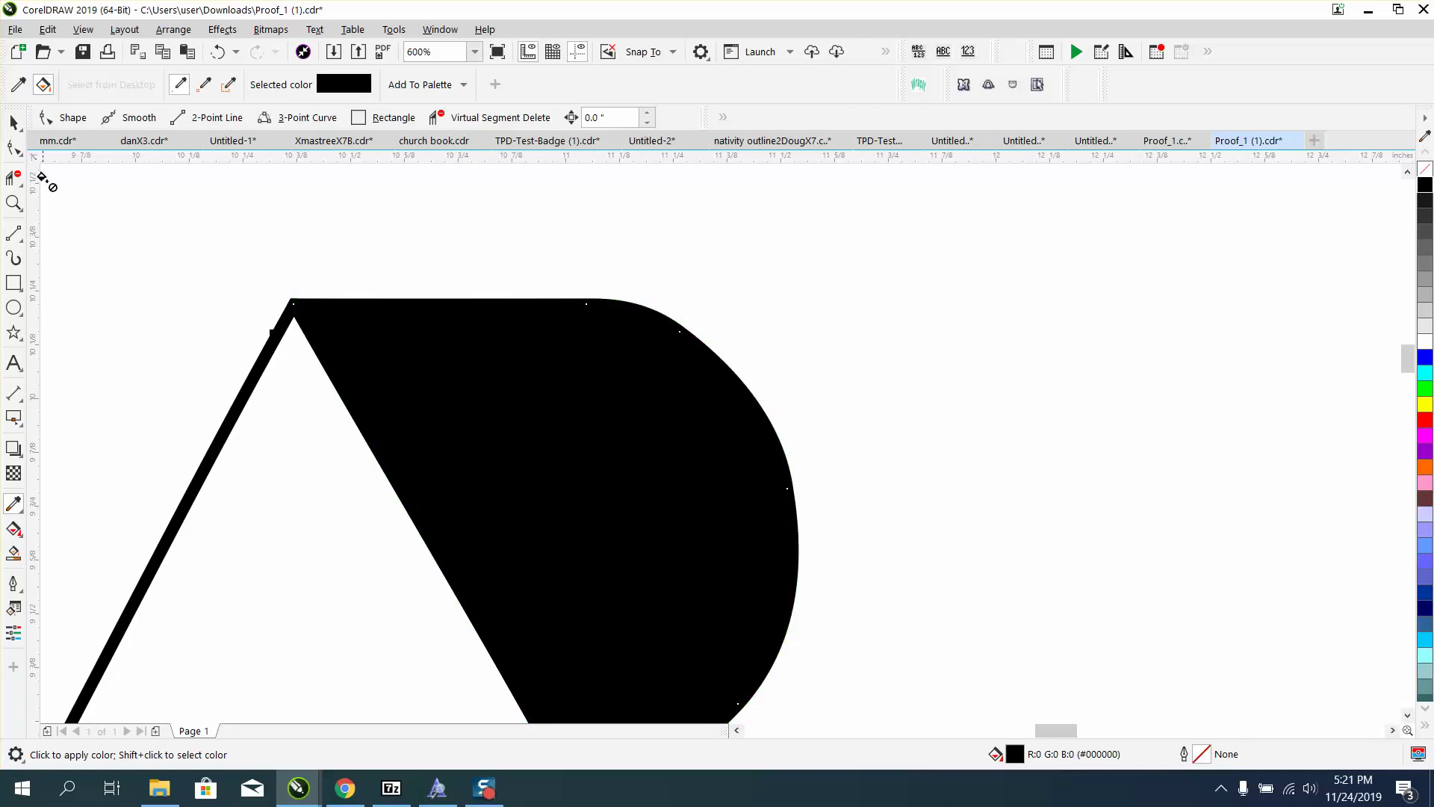
{"action": "left_click", "coordinate": [14, 122]}
{"action": "key", "text": "space"}
{"action": "scroll", "coordinate": [681, 247], "scroll_direction": "down", "scroll_amount": 4}
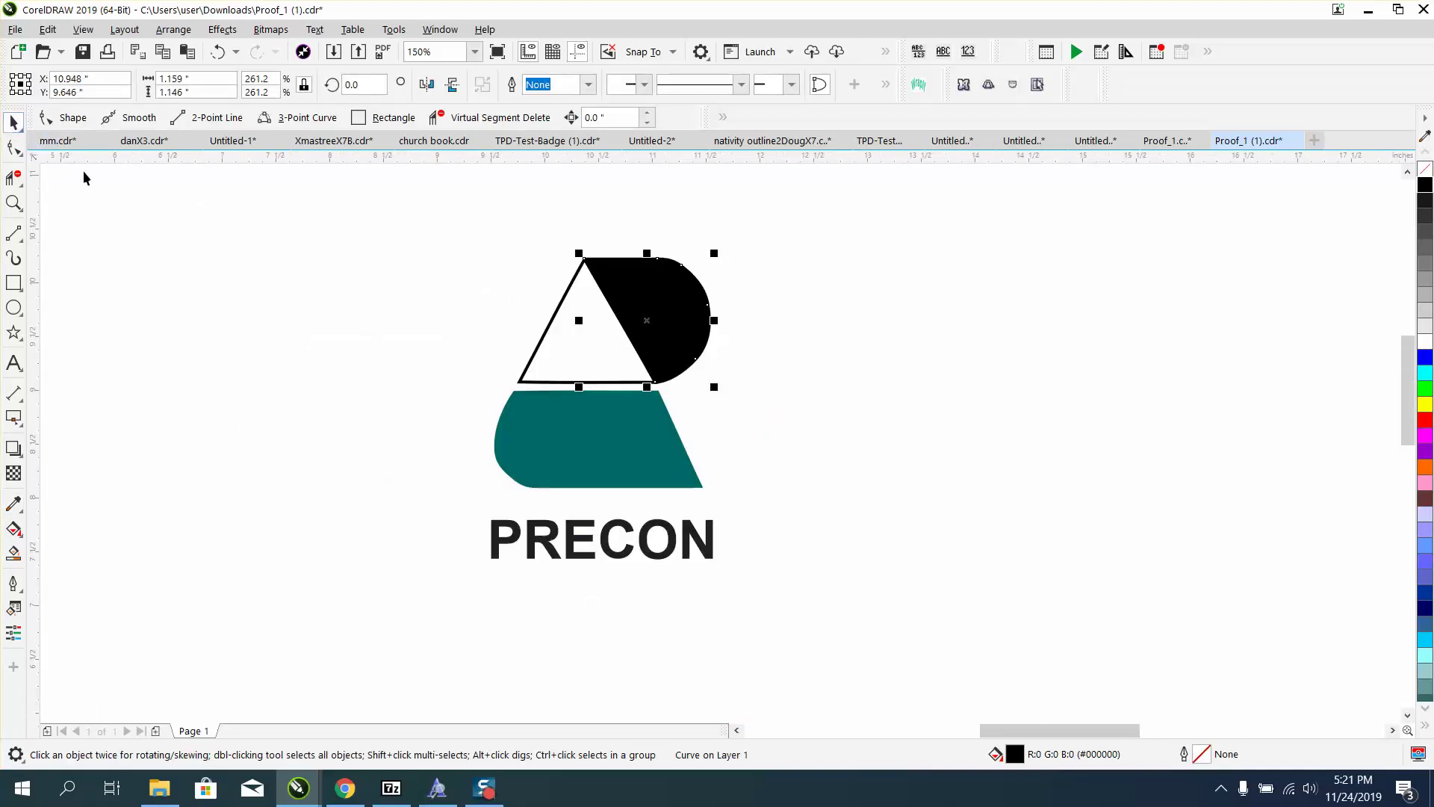
- Move the black curved shape's lower corner node up onto the bottom edge of the triangle border
{"action": "left_click", "coordinate": [647, 427]}
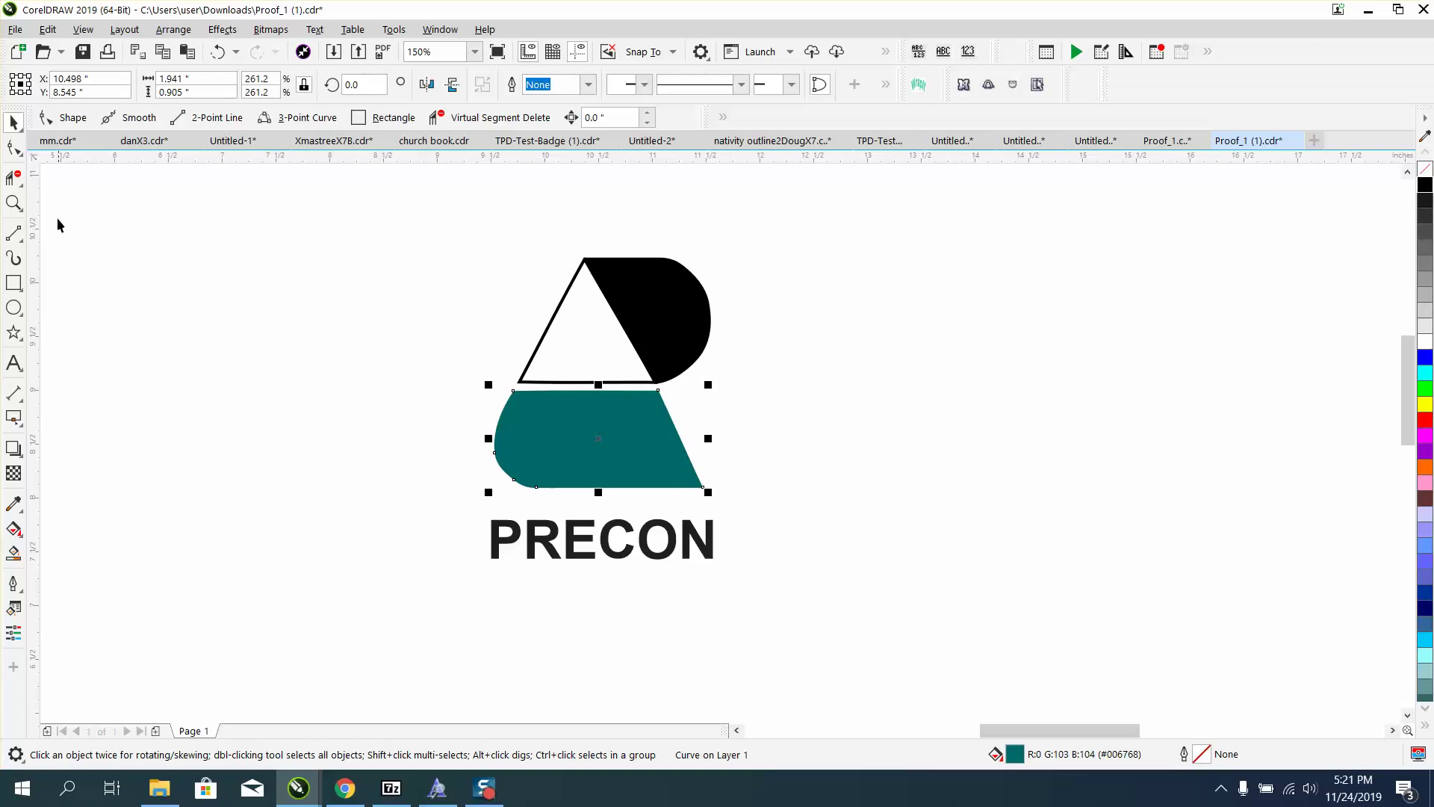
{"action": "left_click", "coordinate": [13, 202]}
{"action": "left_click_drag", "start_coordinate": [637, 370], "coordinate": [697, 411]}
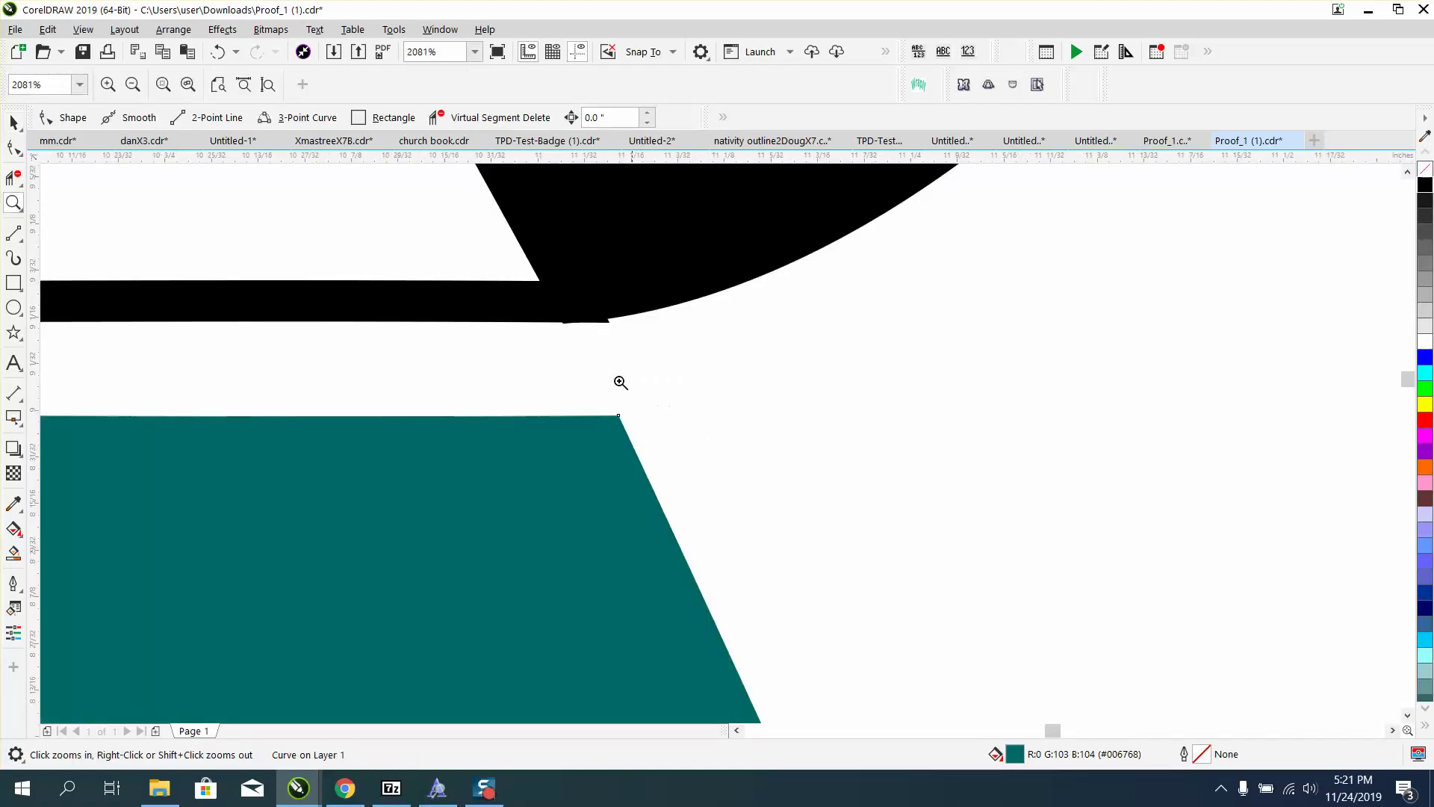
{"action": "left_click_drag", "start_coordinate": [557, 318], "coordinate": [672, 358]}
{"action": "key", "text": "F10"}
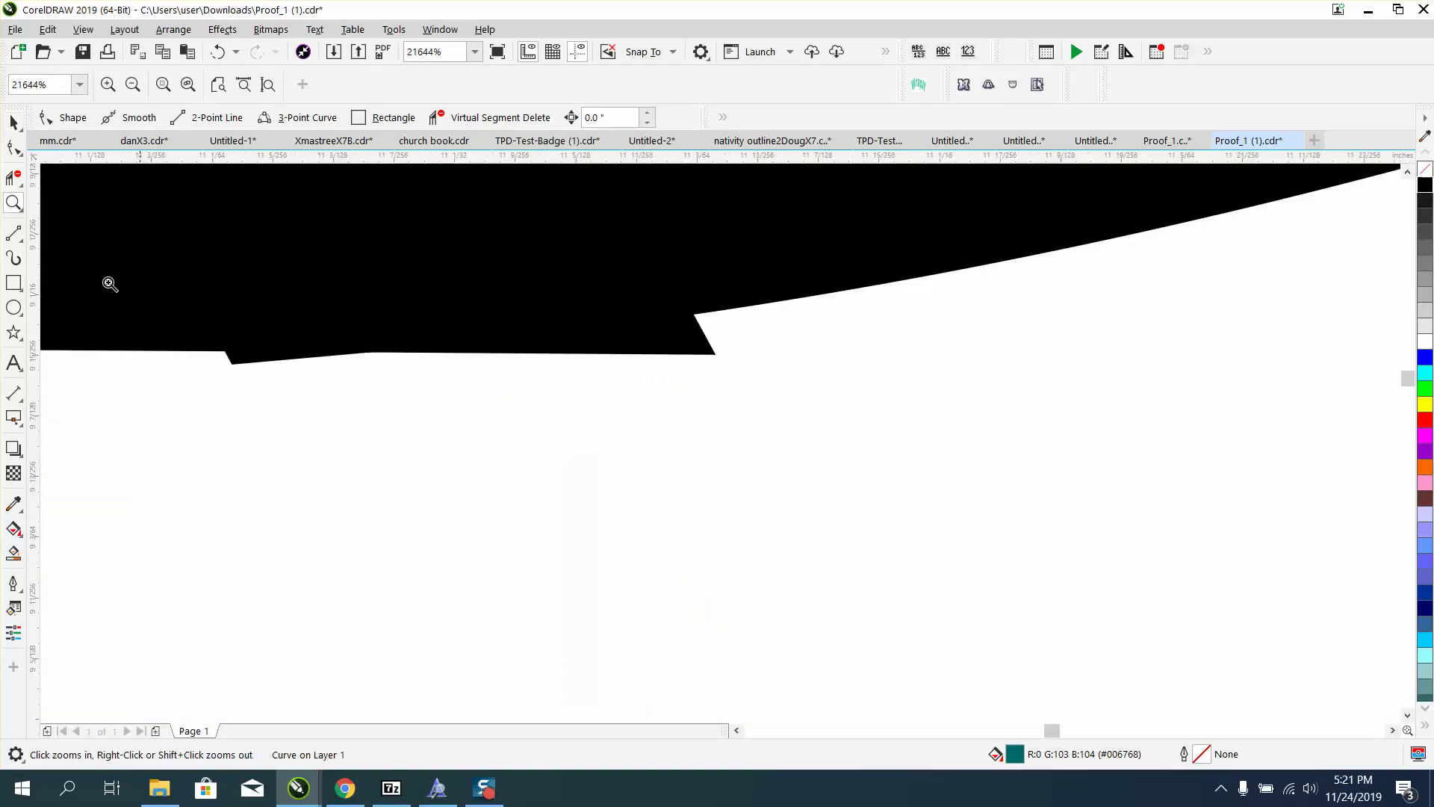
{"action": "left_click", "coordinate": [232, 365]}
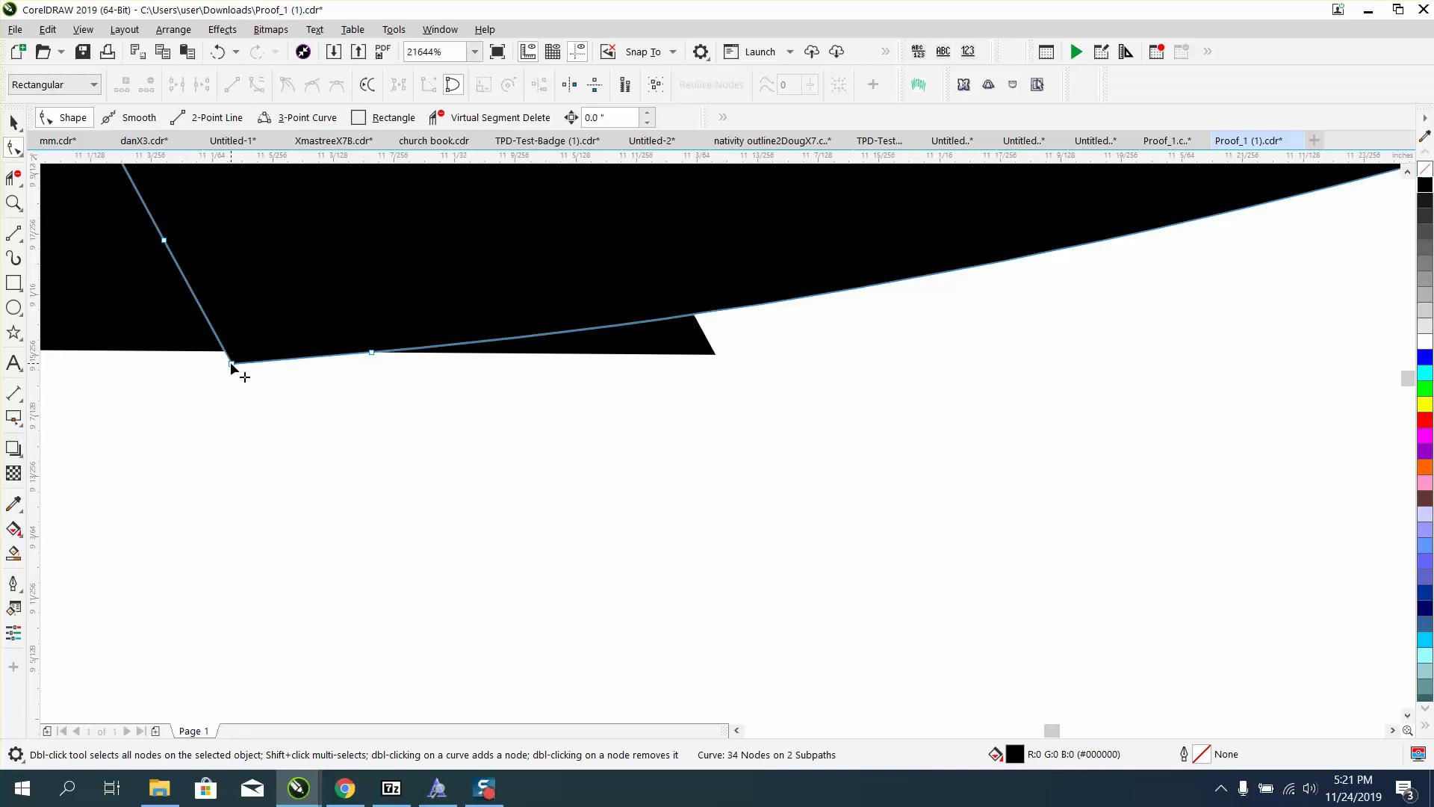
{"action": "left_click_drag", "start_coordinate": [232, 365], "coordinate": [225, 351]}
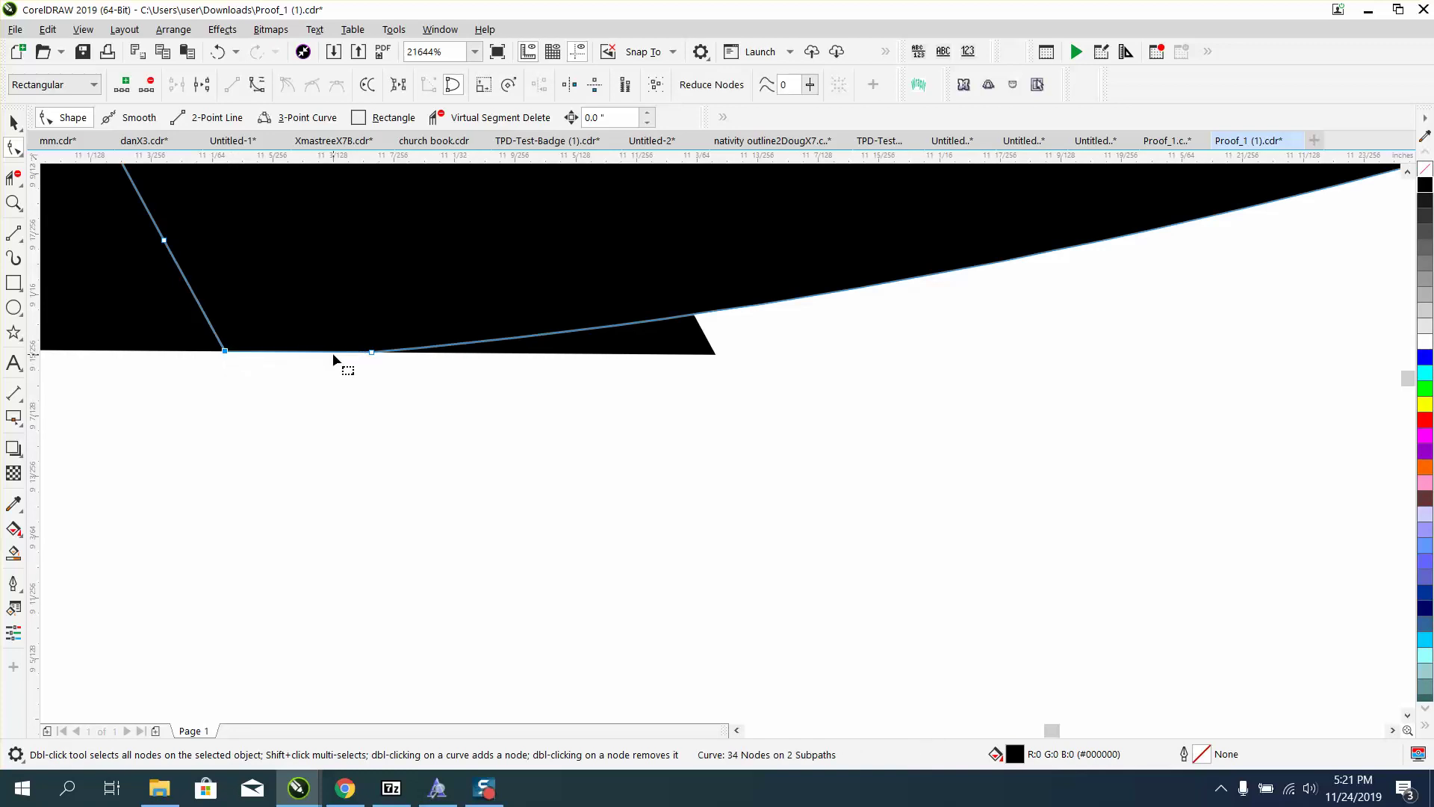
- Move the triangle border's protruding lower-right corner node onto the curved shape's edge
{"action": "left_click", "coordinate": [715, 354]}
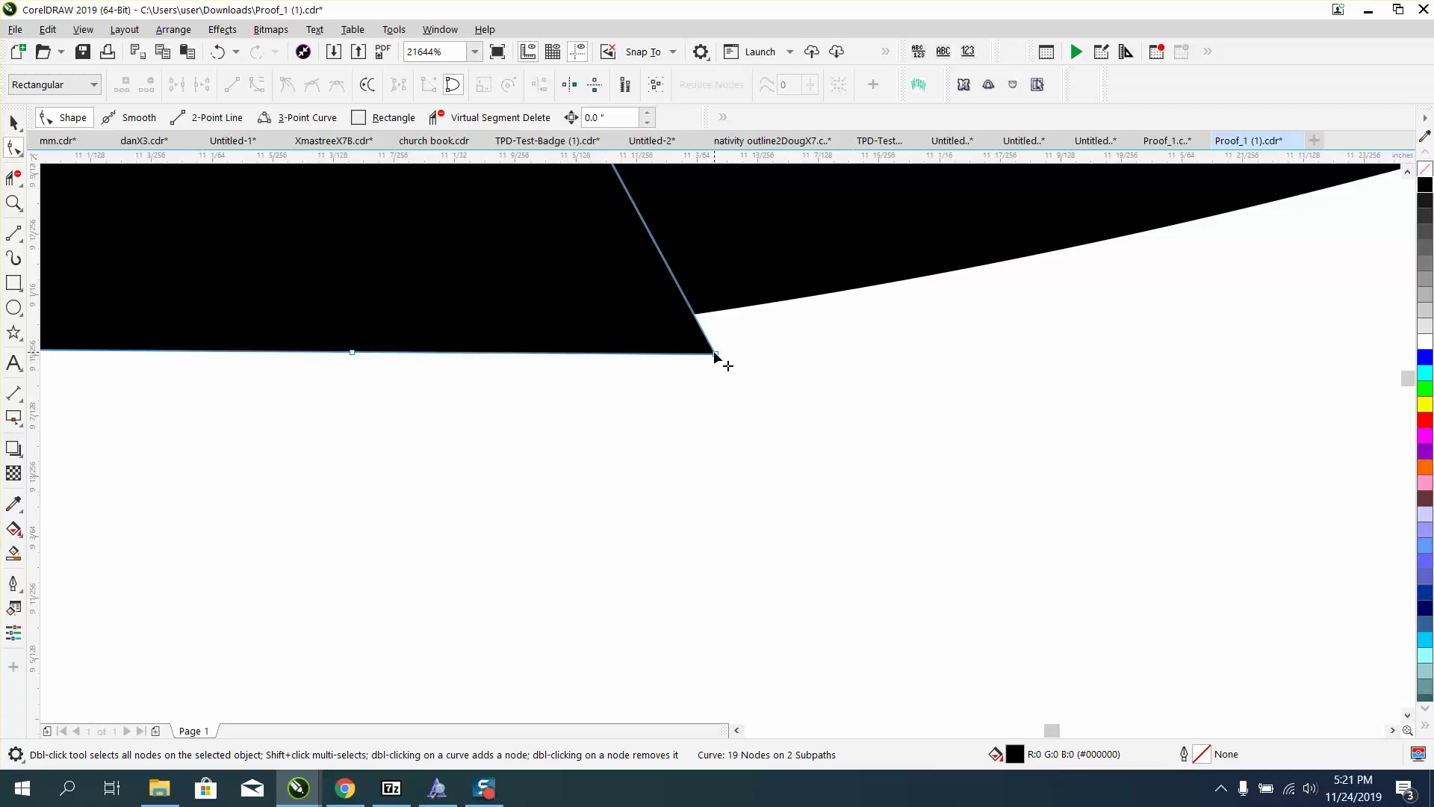
{"action": "left_click_drag", "start_coordinate": [716, 354], "coordinate": [695, 314]}
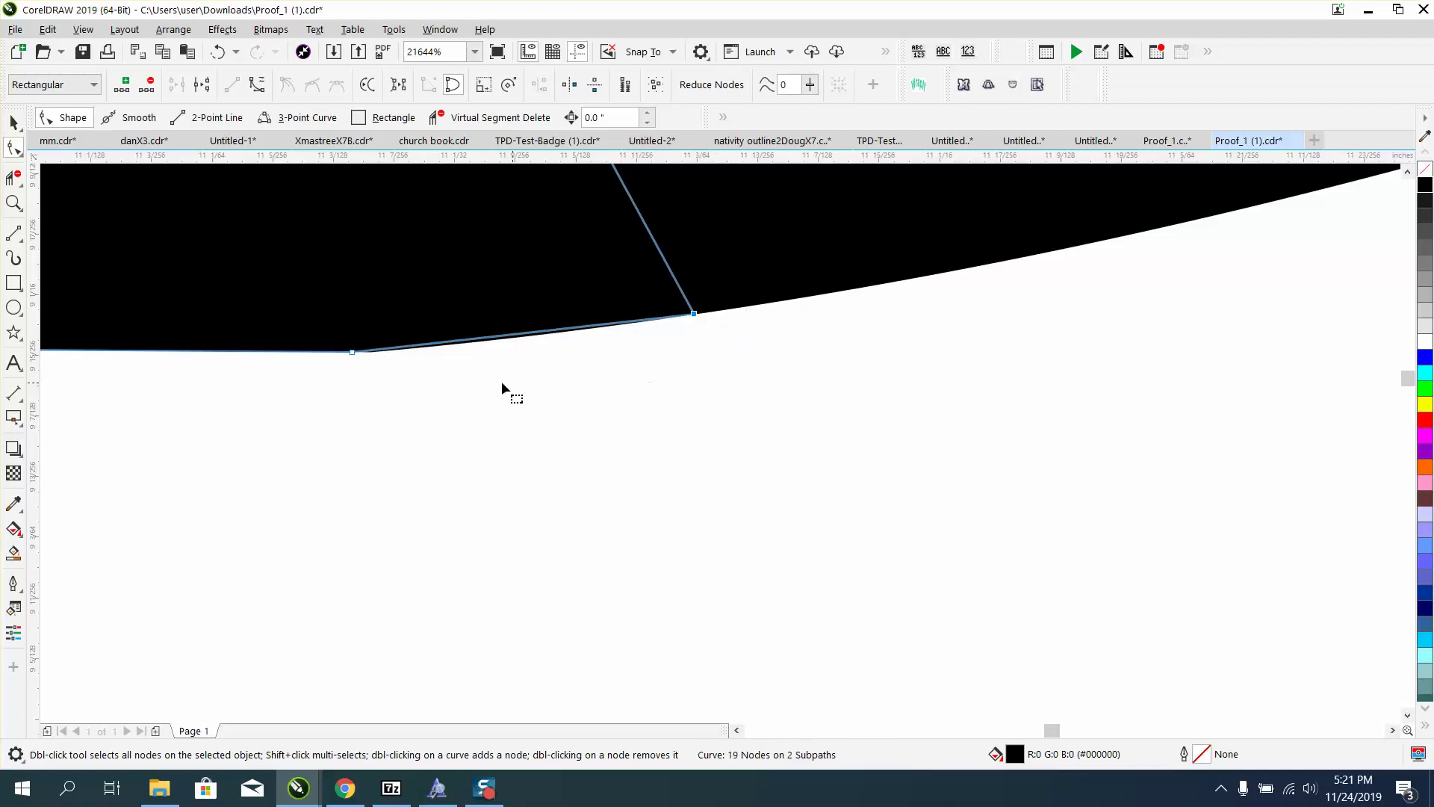
{"action": "scroll", "coordinate": [618, 423], "scroll_direction": "down", "scroll_amount": 5}
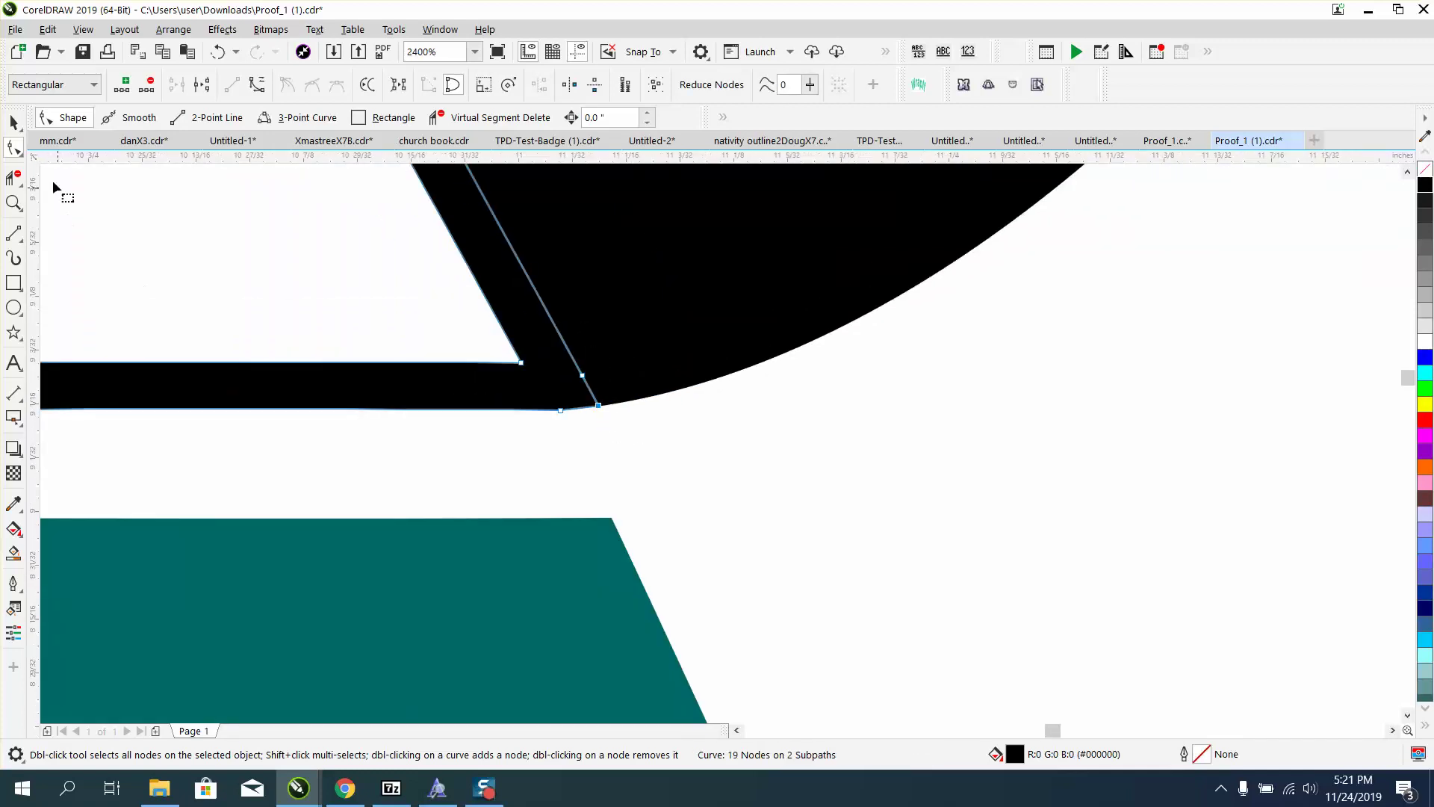
- Fill the teal shape above the PRECON text with black (#000000) and deselect it
{"action": "left_click", "coordinate": [13, 121]}
{"action": "left_click", "coordinate": [371, 564]}
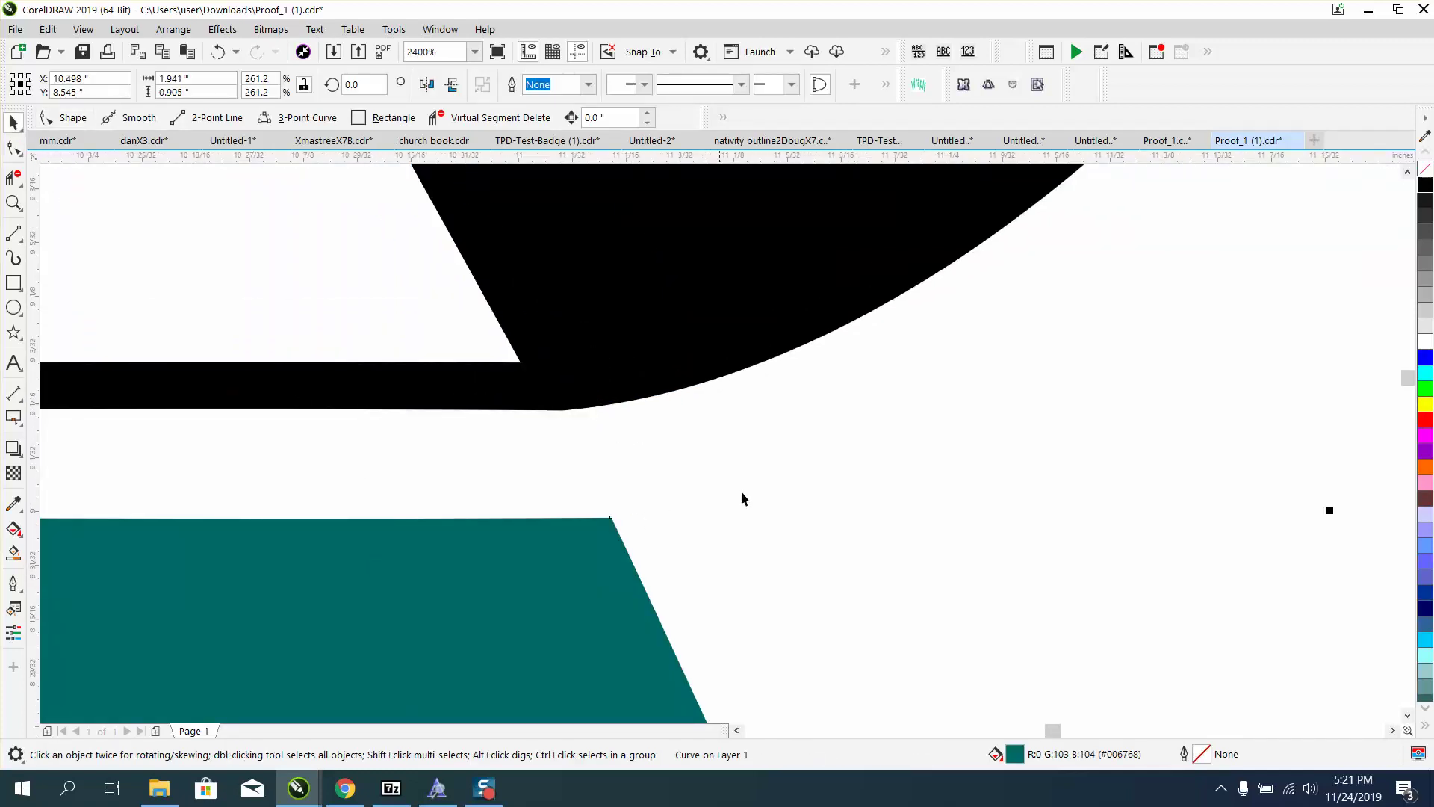
{"action": "scroll", "coordinate": [741, 491], "scroll_direction": "down", "scroll_amount": 1}
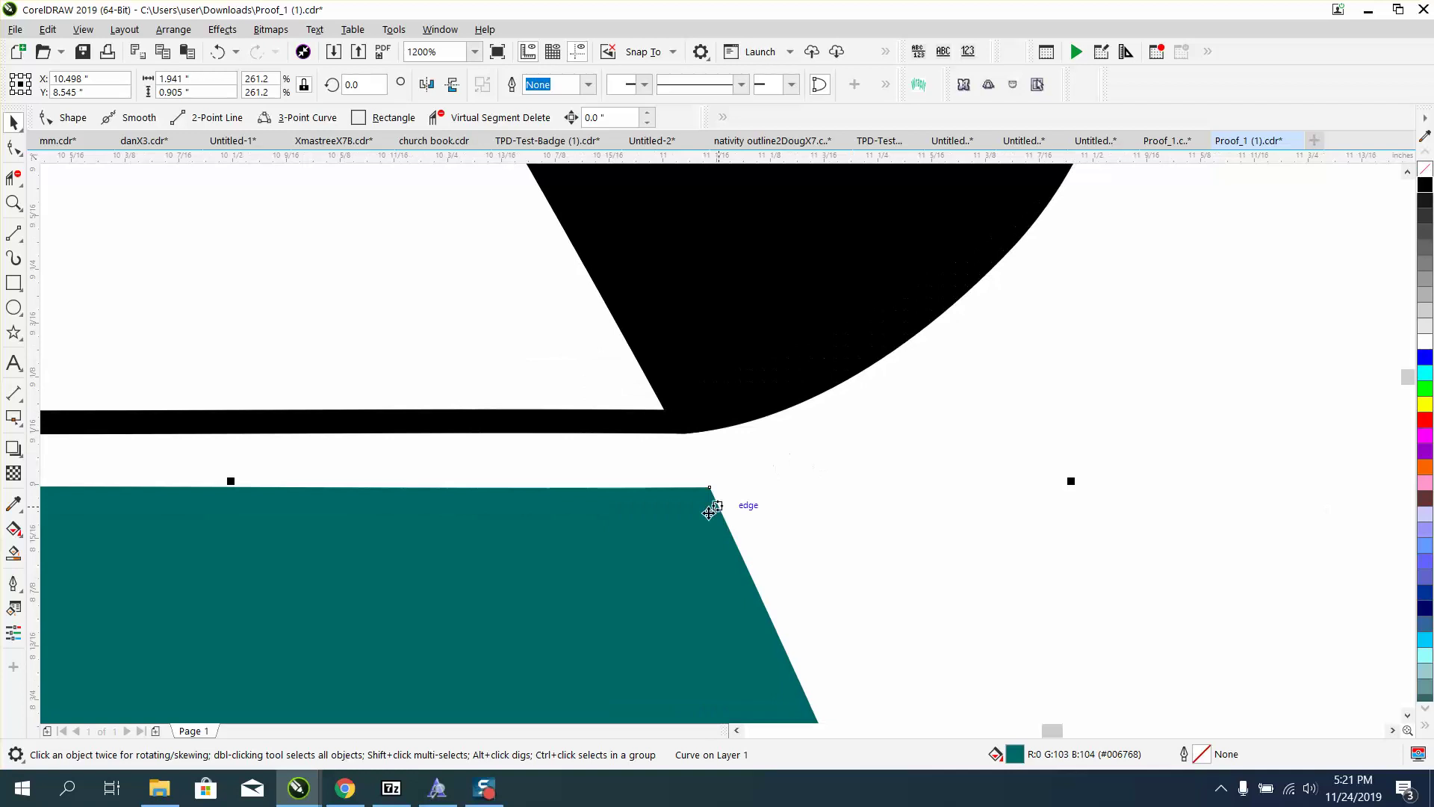
{"action": "left_click", "coordinate": [1424, 186]}
{"action": "scroll", "coordinate": [512, 423], "scroll_direction": "down", "scroll_amount": 2}
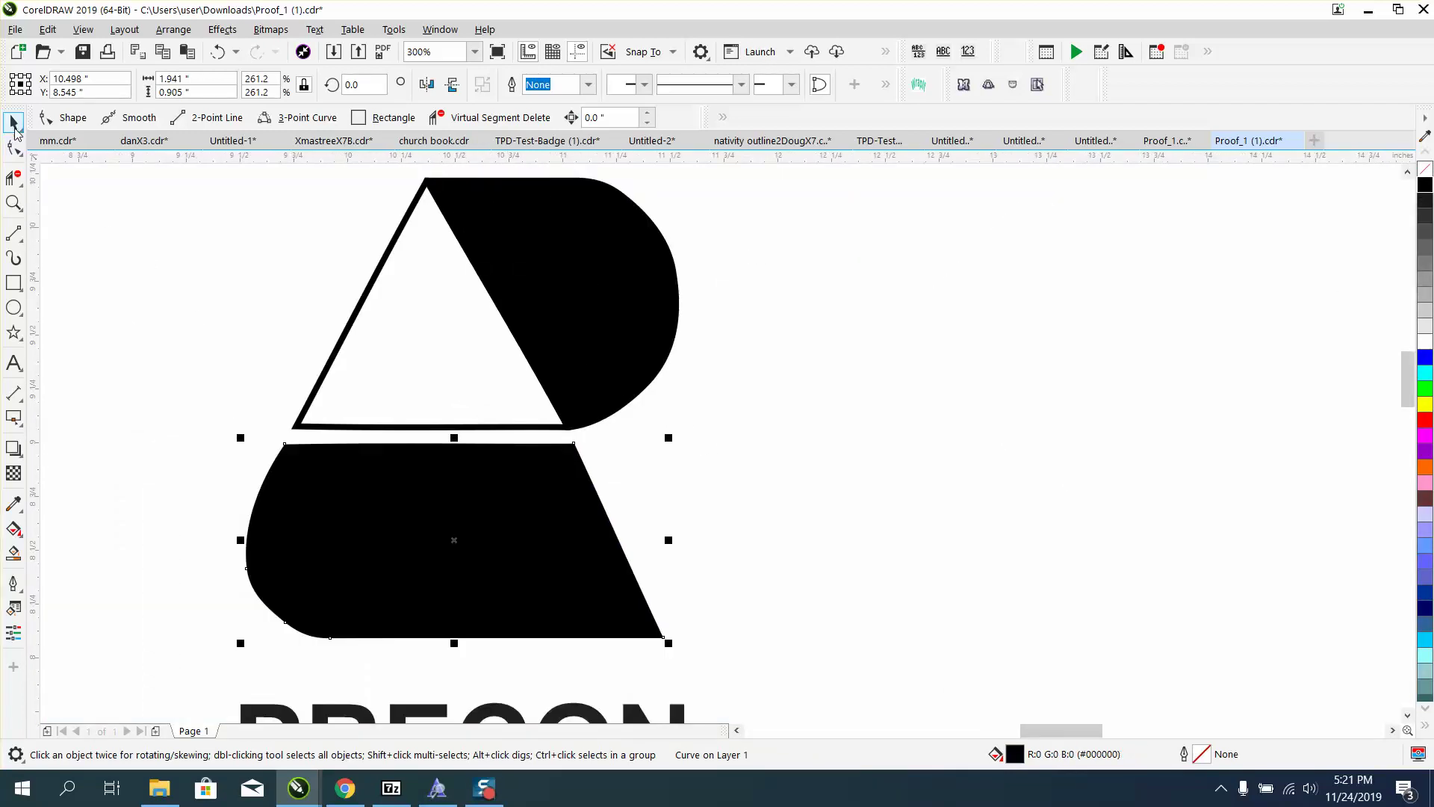
{"action": "scroll", "coordinate": [122, 226], "scroll_direction": "down", "scroll_amount": 1}
{"action": "left_click", "coordinate": [499, 311]}
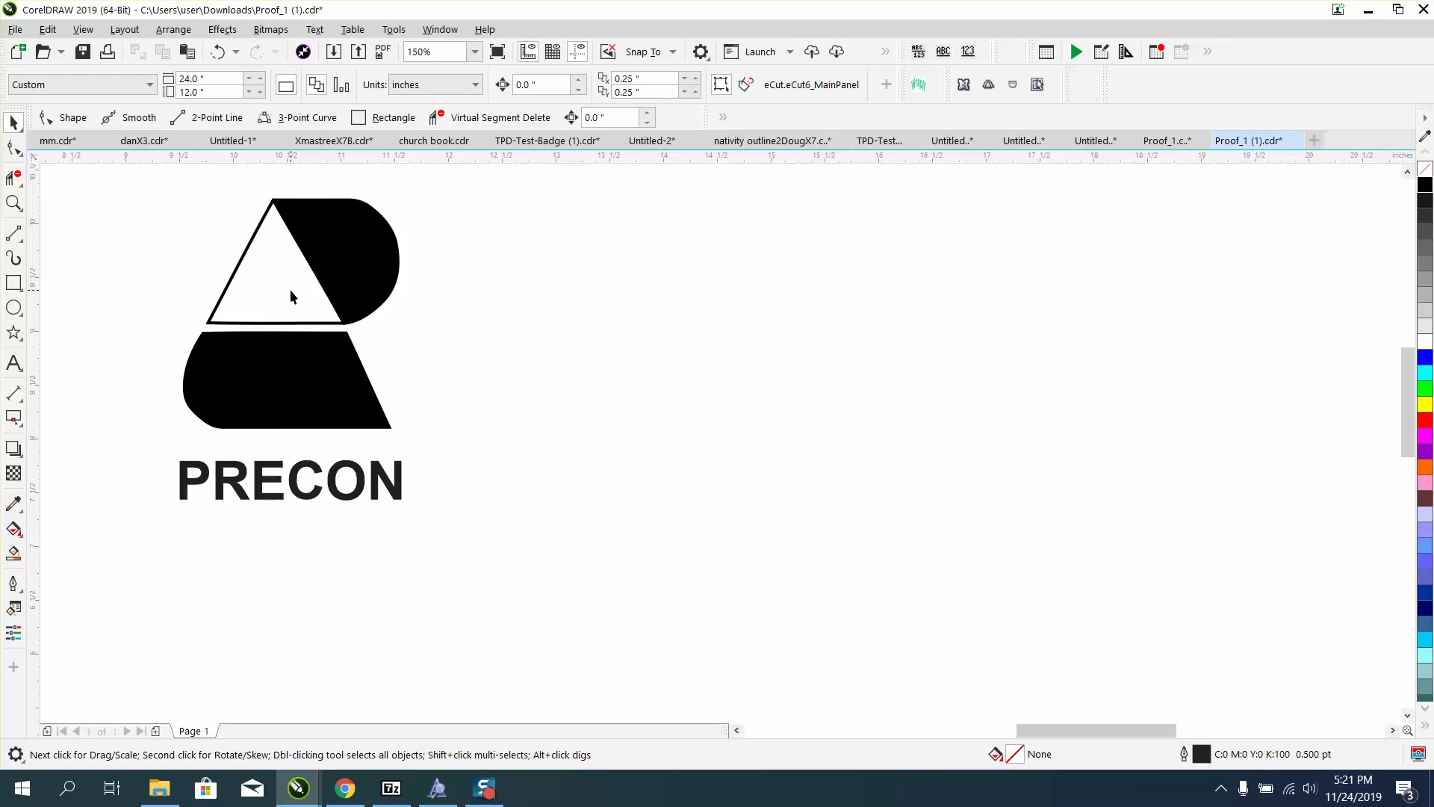
- Set the Smart Fill colour to light grey (#CCCCCC) from the RGB palette
{"action": "left_click", "coordinate": [15, 554]}
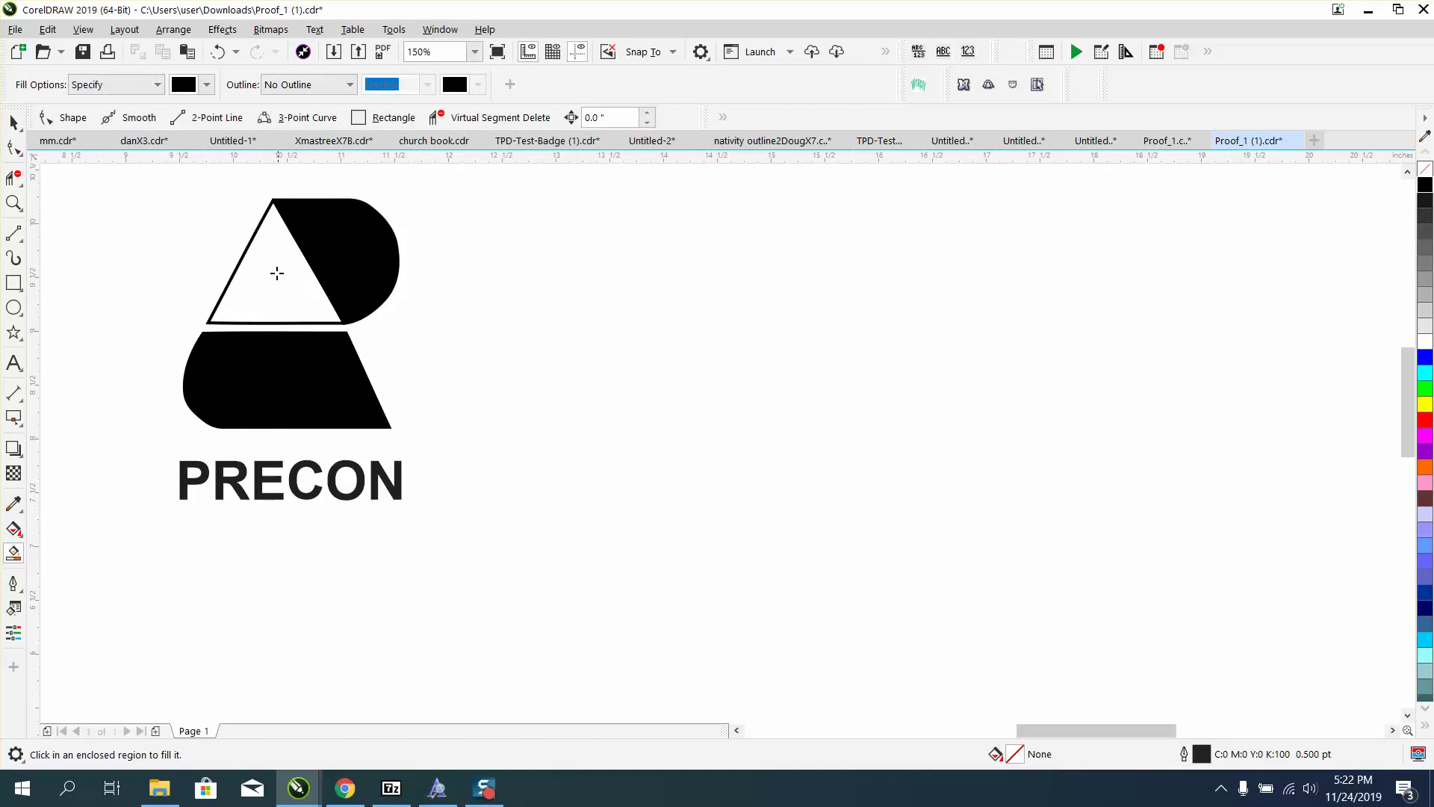
{"action": "left_click", "coordinate": [207, 84]}
{"action": "left_click", "coordinate": [197, 194]}
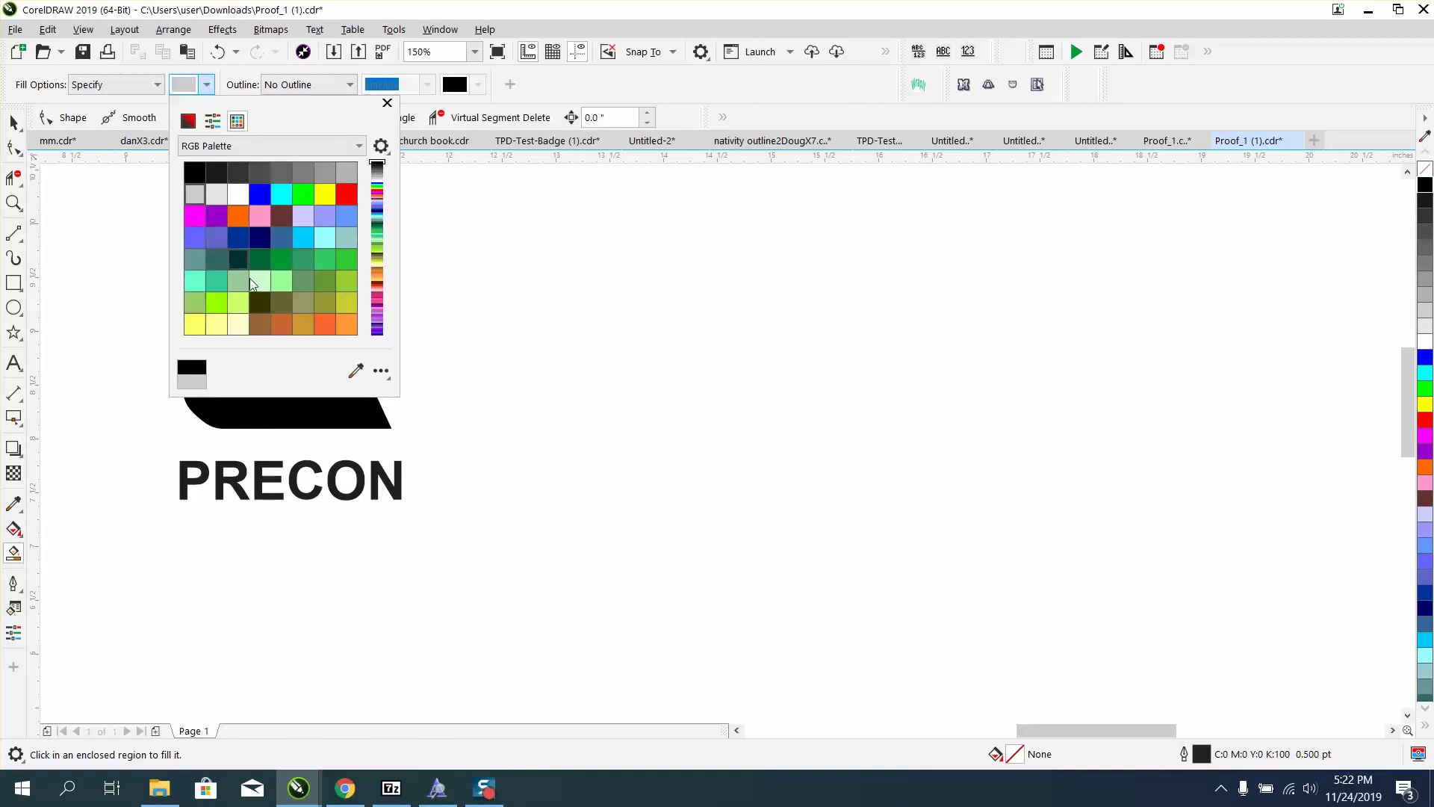
{"action": "left_click", "coordinate": [510, 368]}
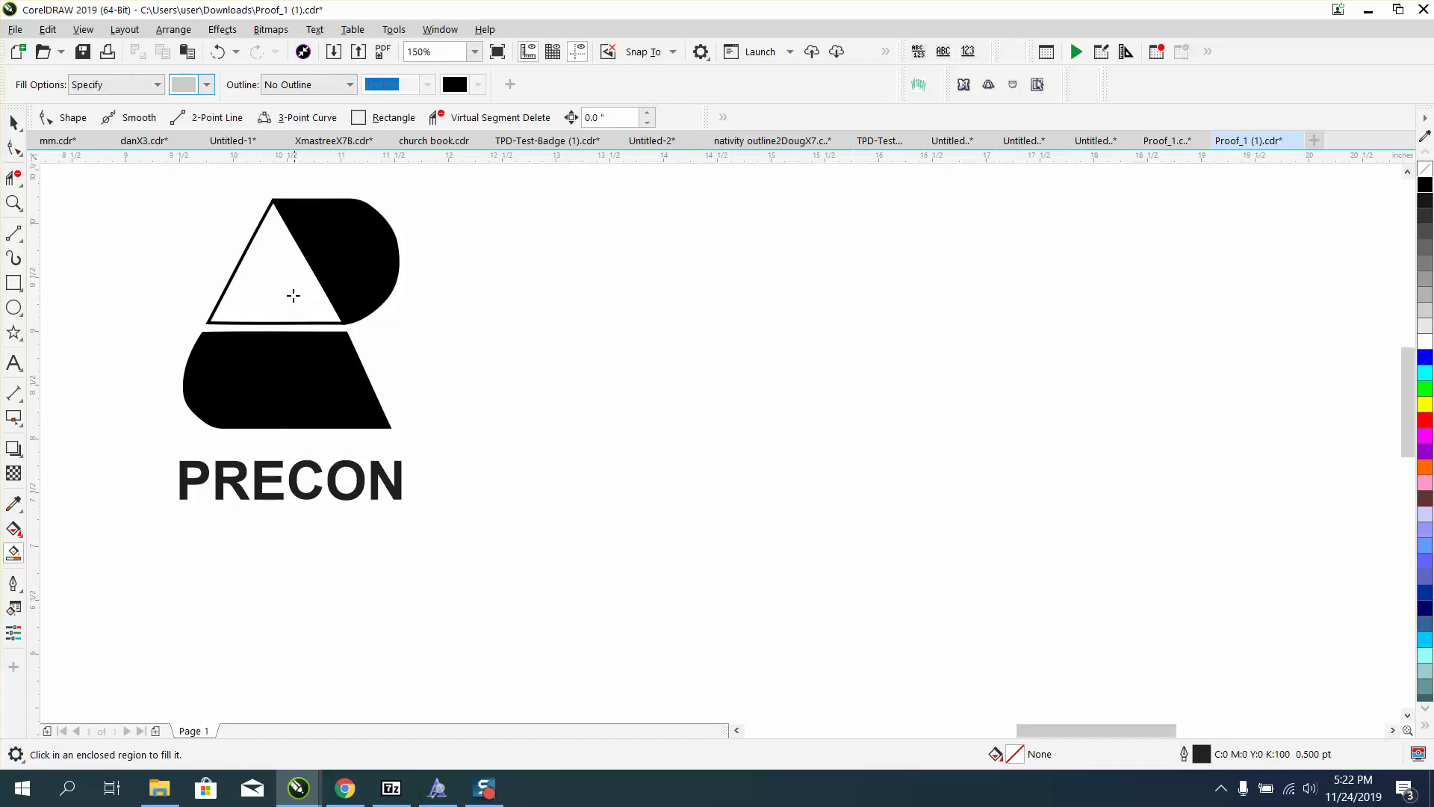
- Try filling the triangle's white interior with light grey using Smart Fill, and undo that fill
{"action": "left_click", "coordinate": [278, 277]}
{"action": "left_click", "coordinate": [13, 122]}
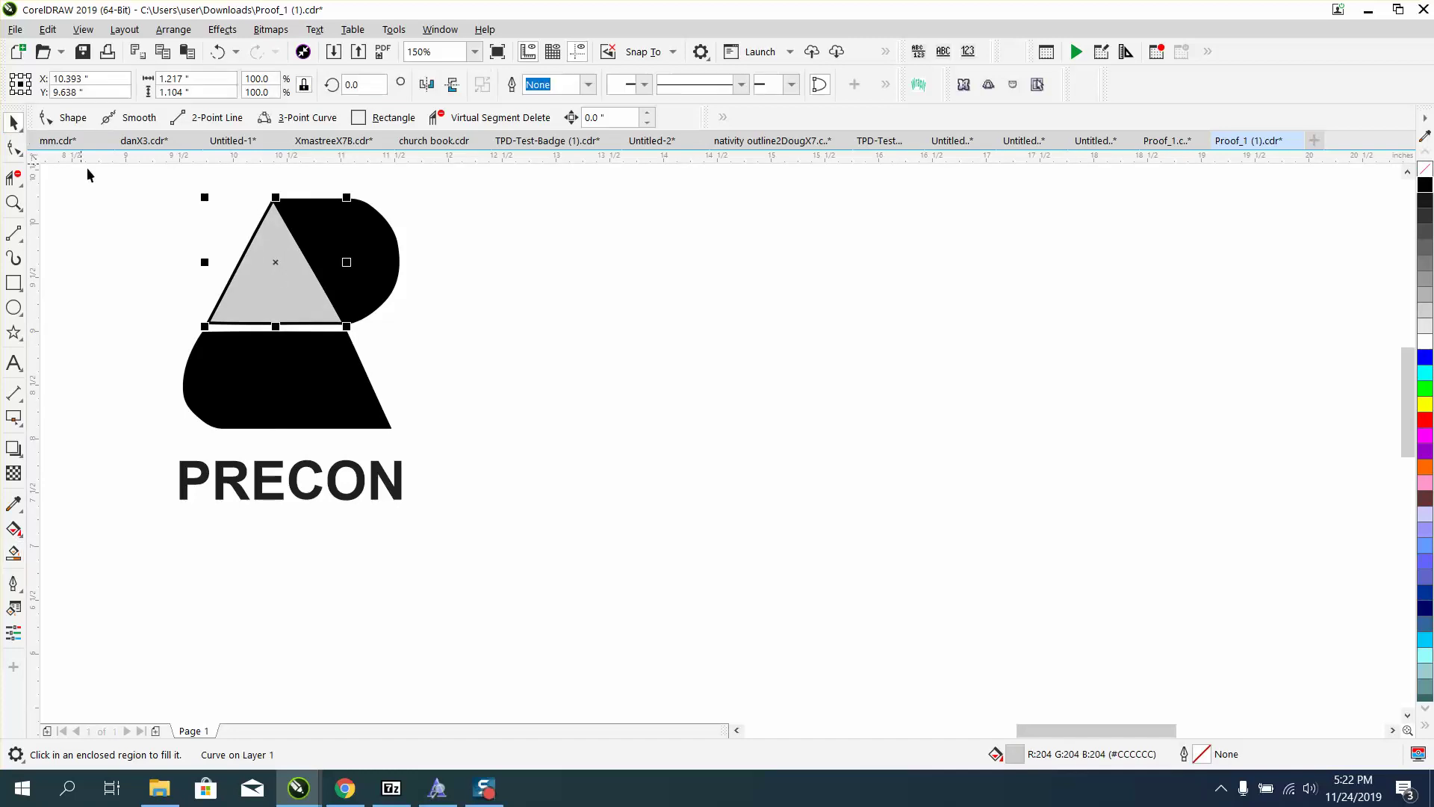
{"action": "left_click", "coordinate": [14, 202]}
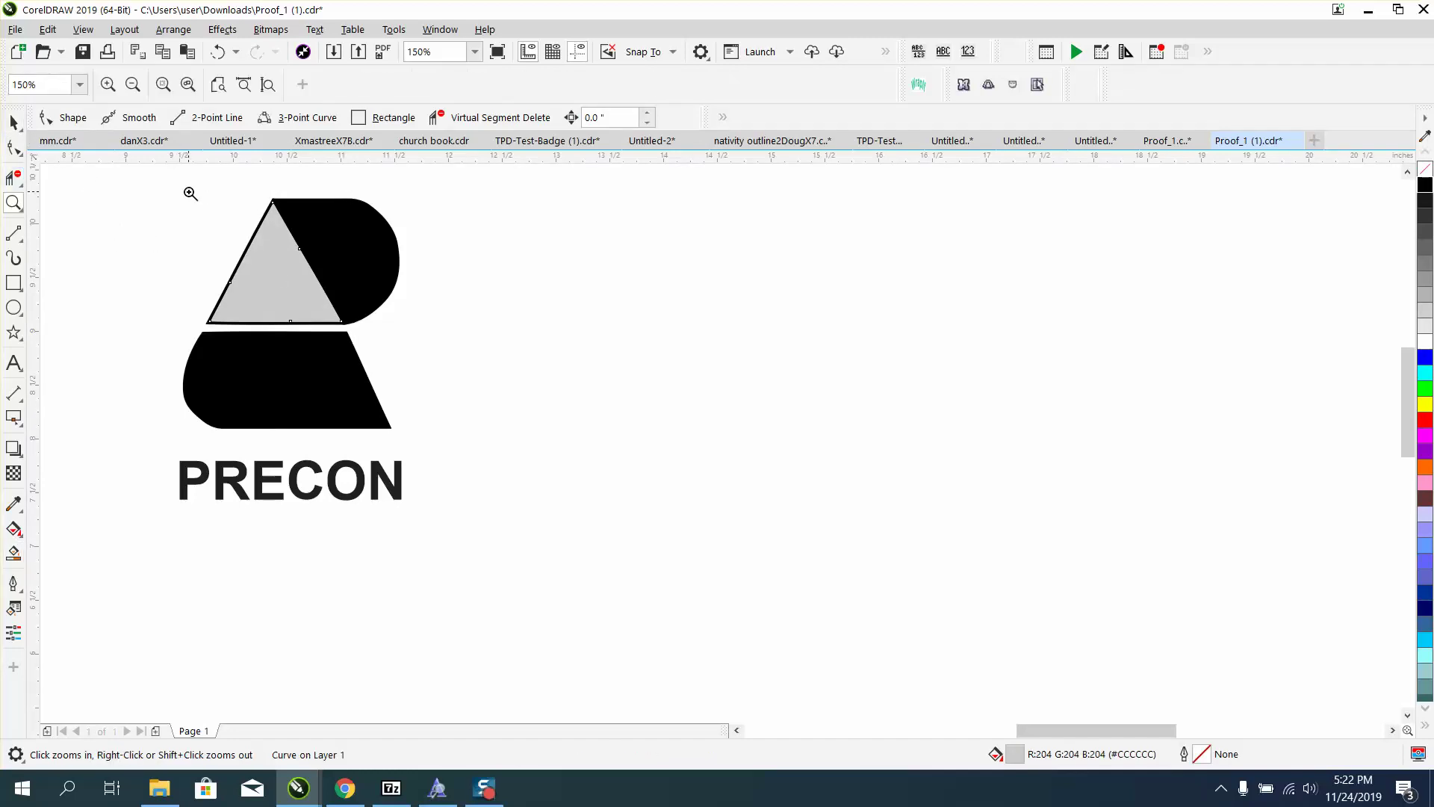
{"action": "left_click_drag", "start_coordinate": [170, 189], "coordinate": [310, 391]}
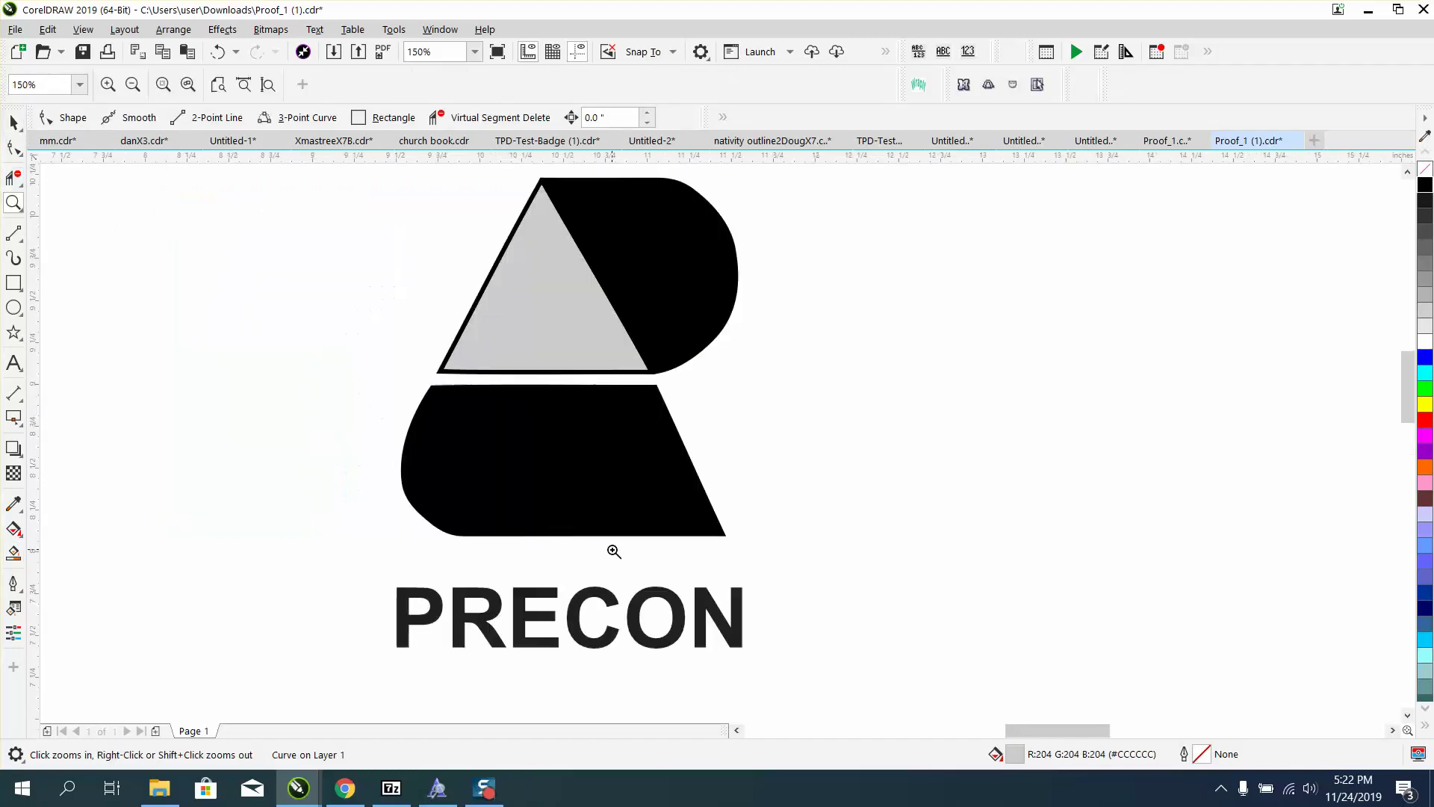
{"action": "right_click", "coordinate": [505, 490]}
{"action": "right_click", "coordinate": [490, 454]}
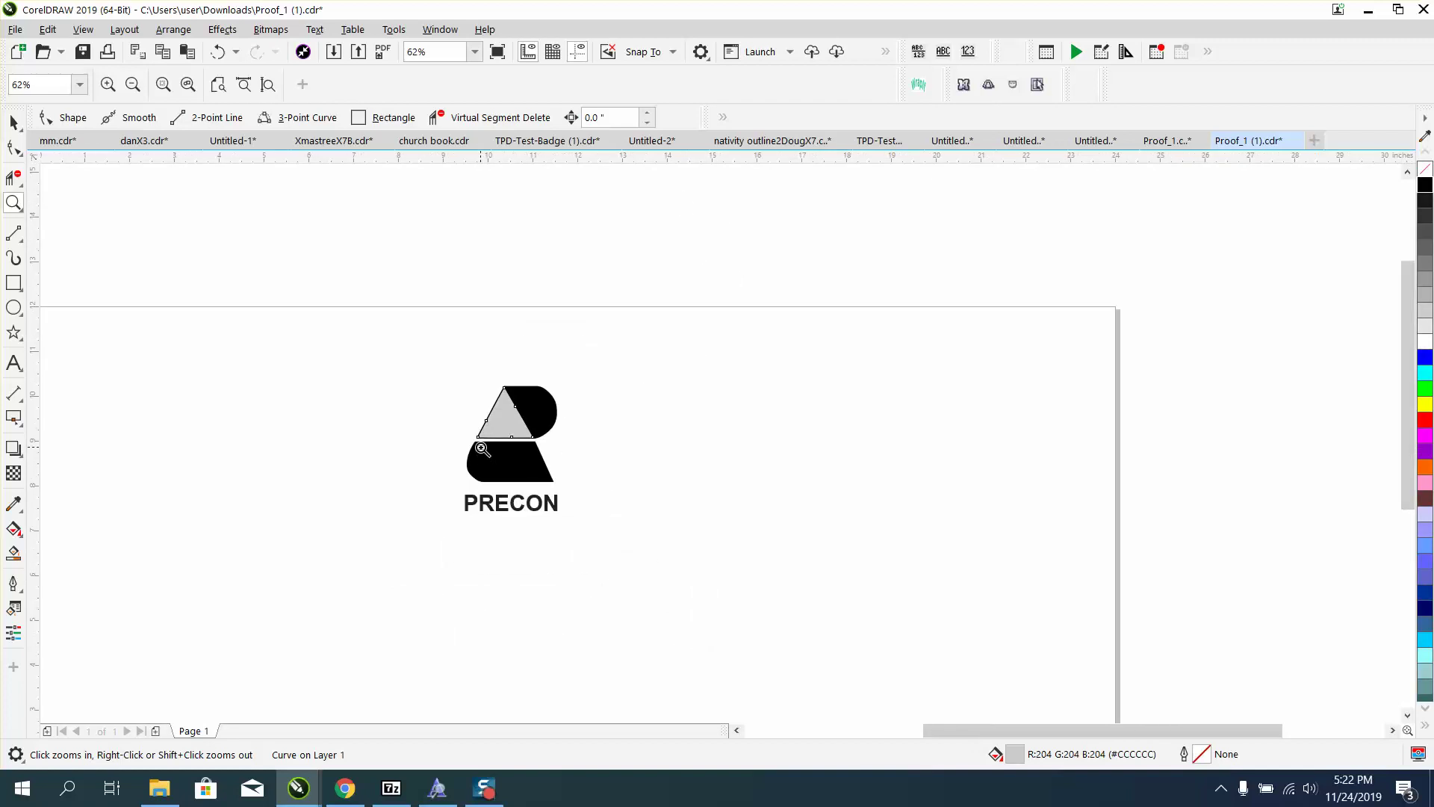
{"action": "right_click", "coordinate": [268, 329]}
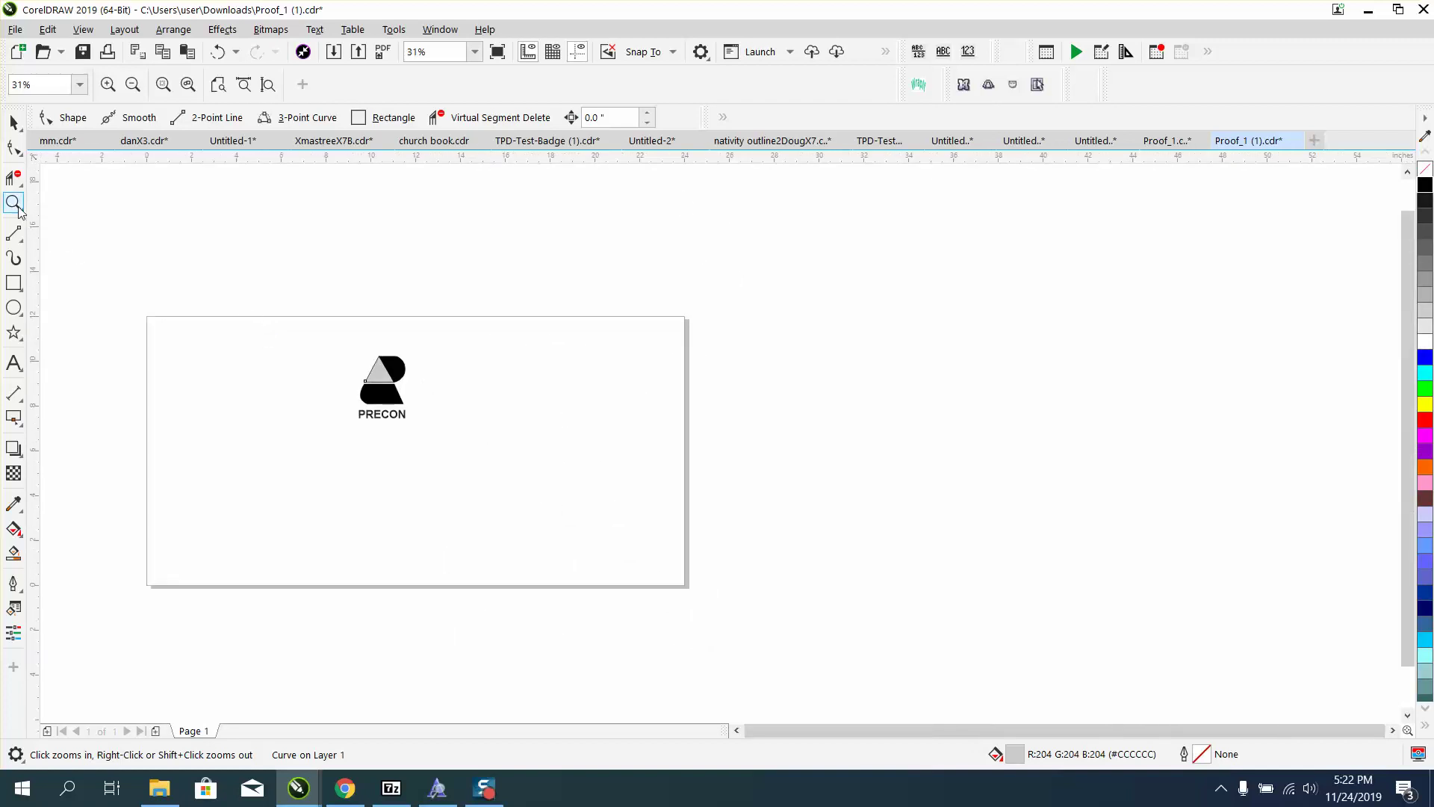
{"action": "left_click", "coordinate": [14, 122]}
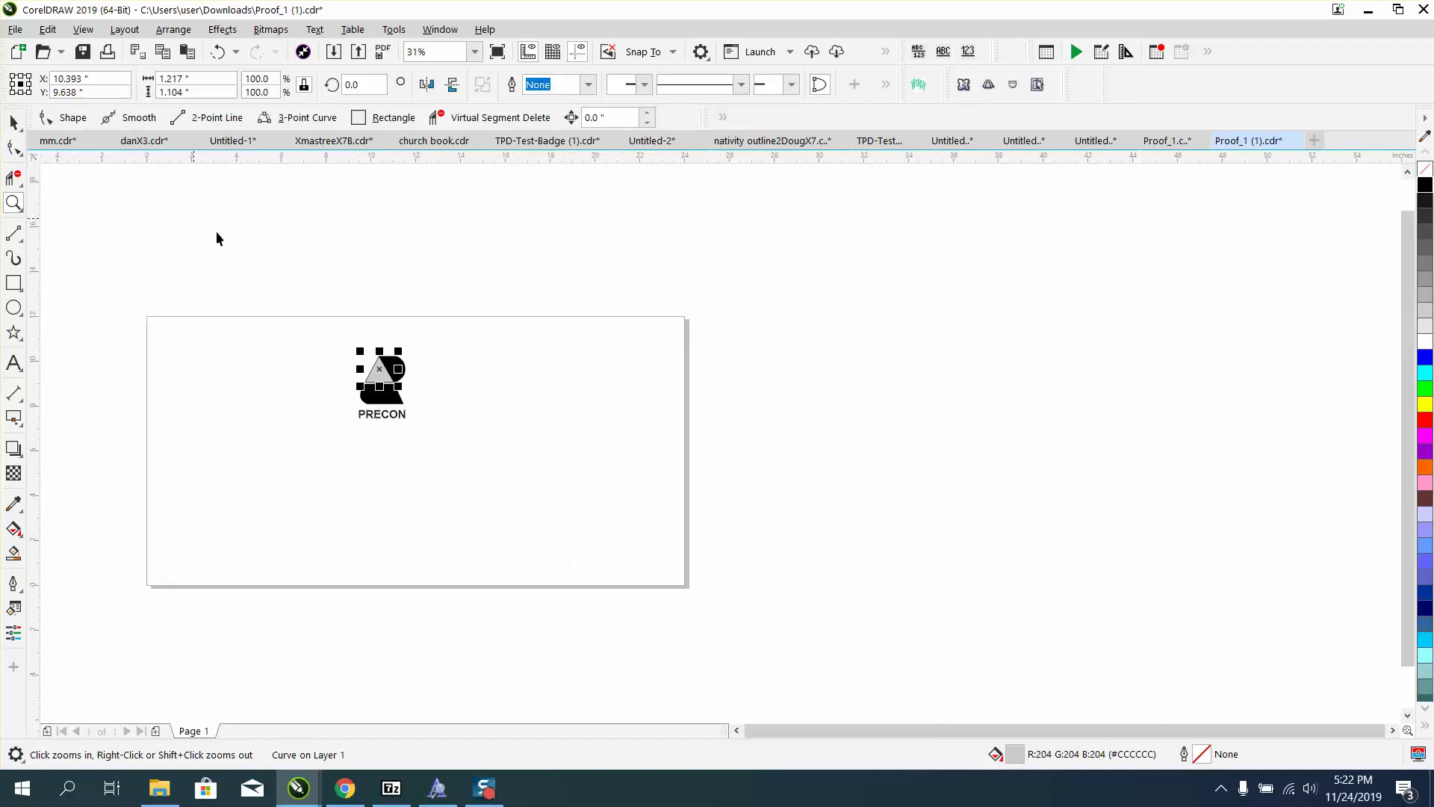
{"action": "left_click", "coordinate": [217, 55]}
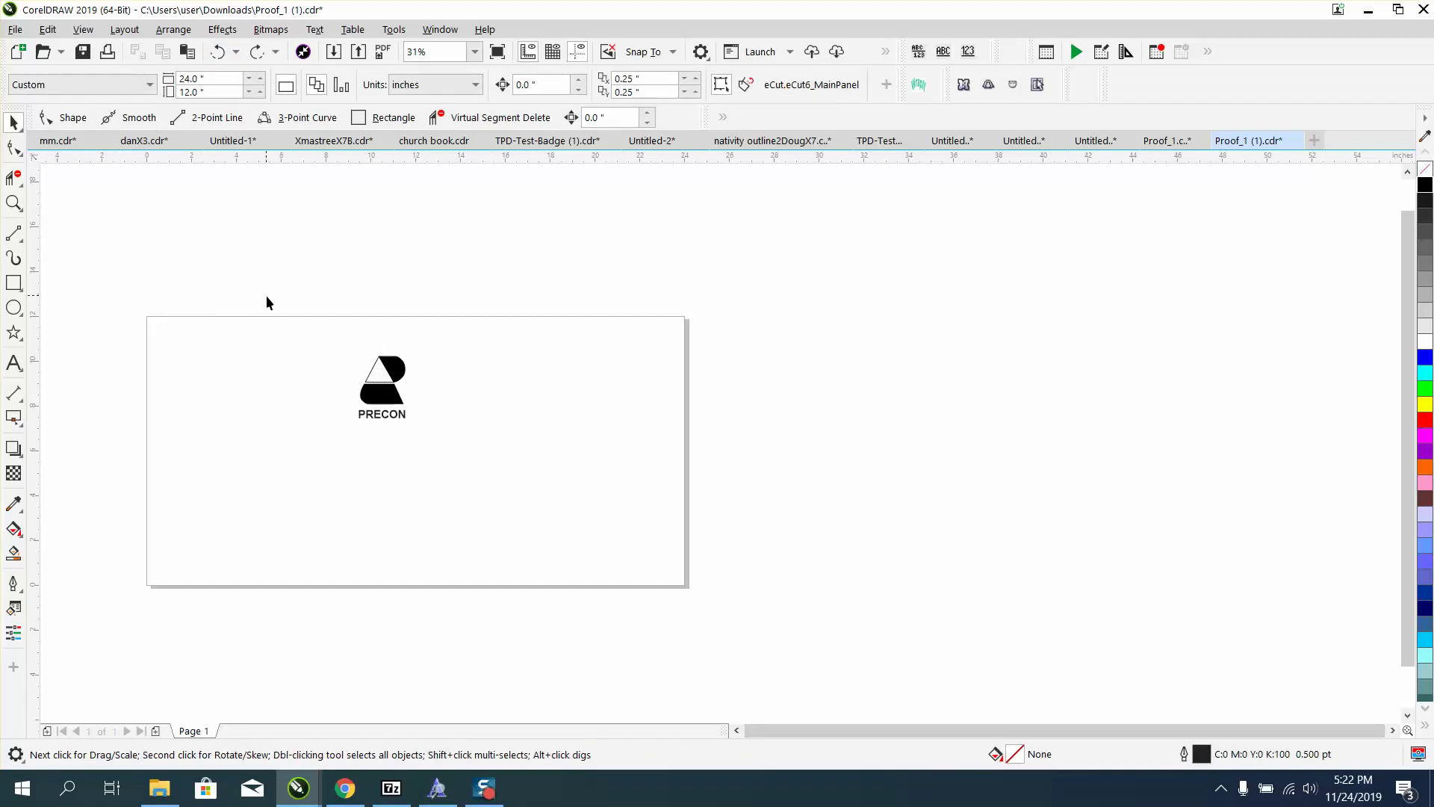
- Move the whole logo with the PRECON text to the page's upper-left corner and deselect it
{"action": "left_click_drag", "start_coordinate": [280, 310], "coordinate": [526, 459]}
{"action": "left_click_drag", "start_coordinate": [387, 387], "coordinate": [185, 353]}
{"action": "left_click", "coordinate": [187, 275]}
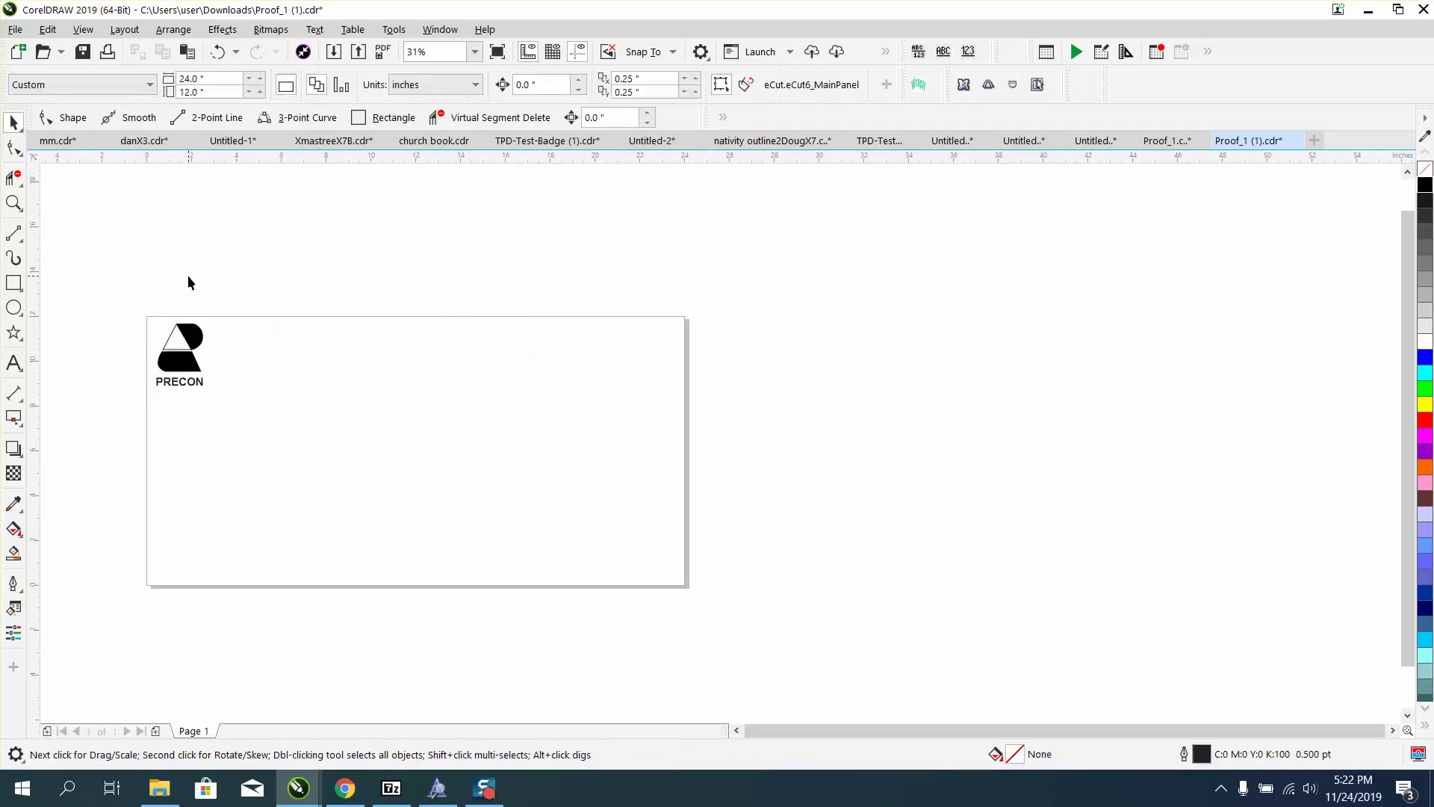
- Give the triangle border a 10% Black (#E6E6E6) fill and an outline in the same colour
{"action": "left_click", "coordinate": [14, 203]}
{"action": "left_click_drag", "start_coordinate": [125, 291], "coordinate": [392, 440]}
{"action": "key", "text": "space"}
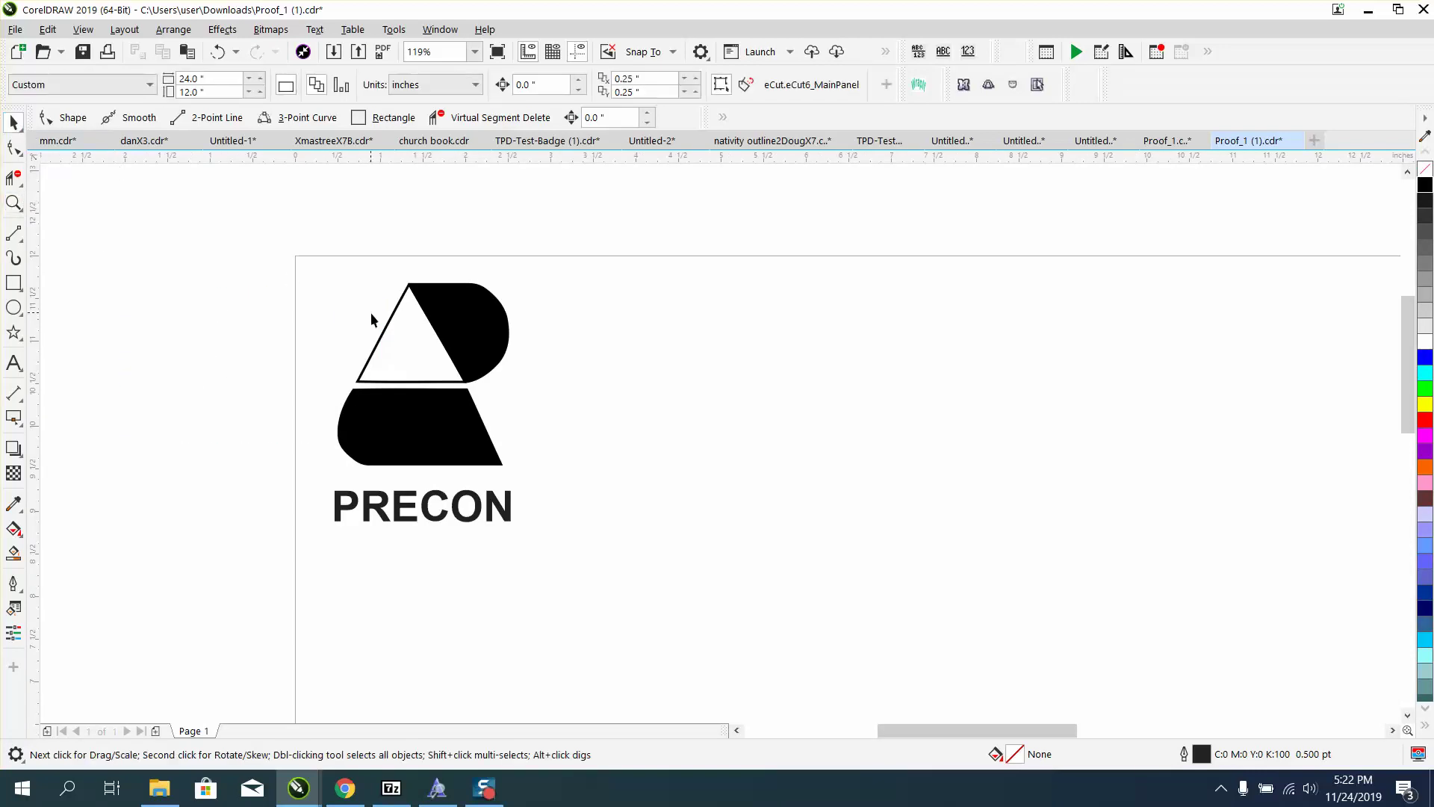
{"action": "left_click", "coordinate": [391, 326]}
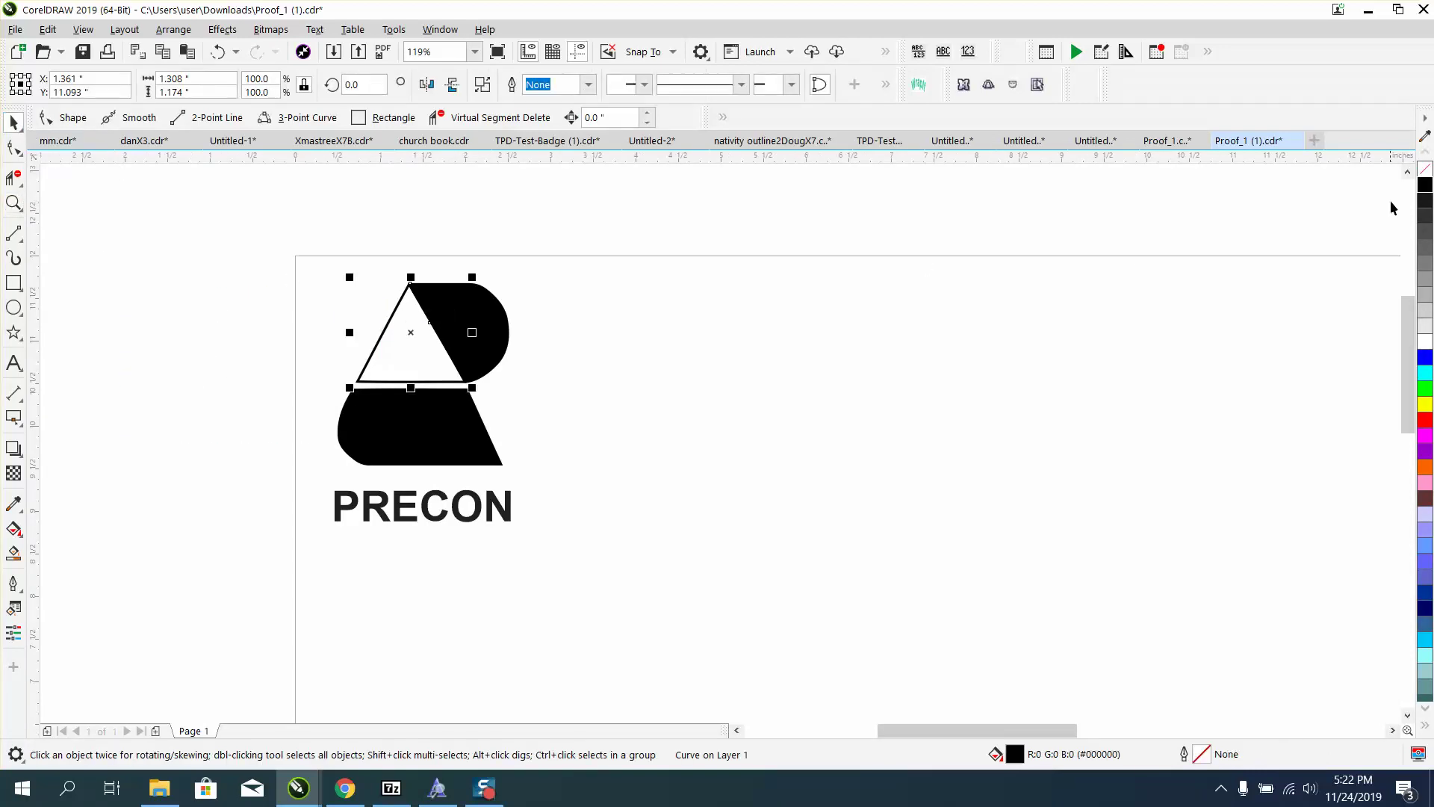
{"action": "left_click", "coordinate": [1425, 327]}
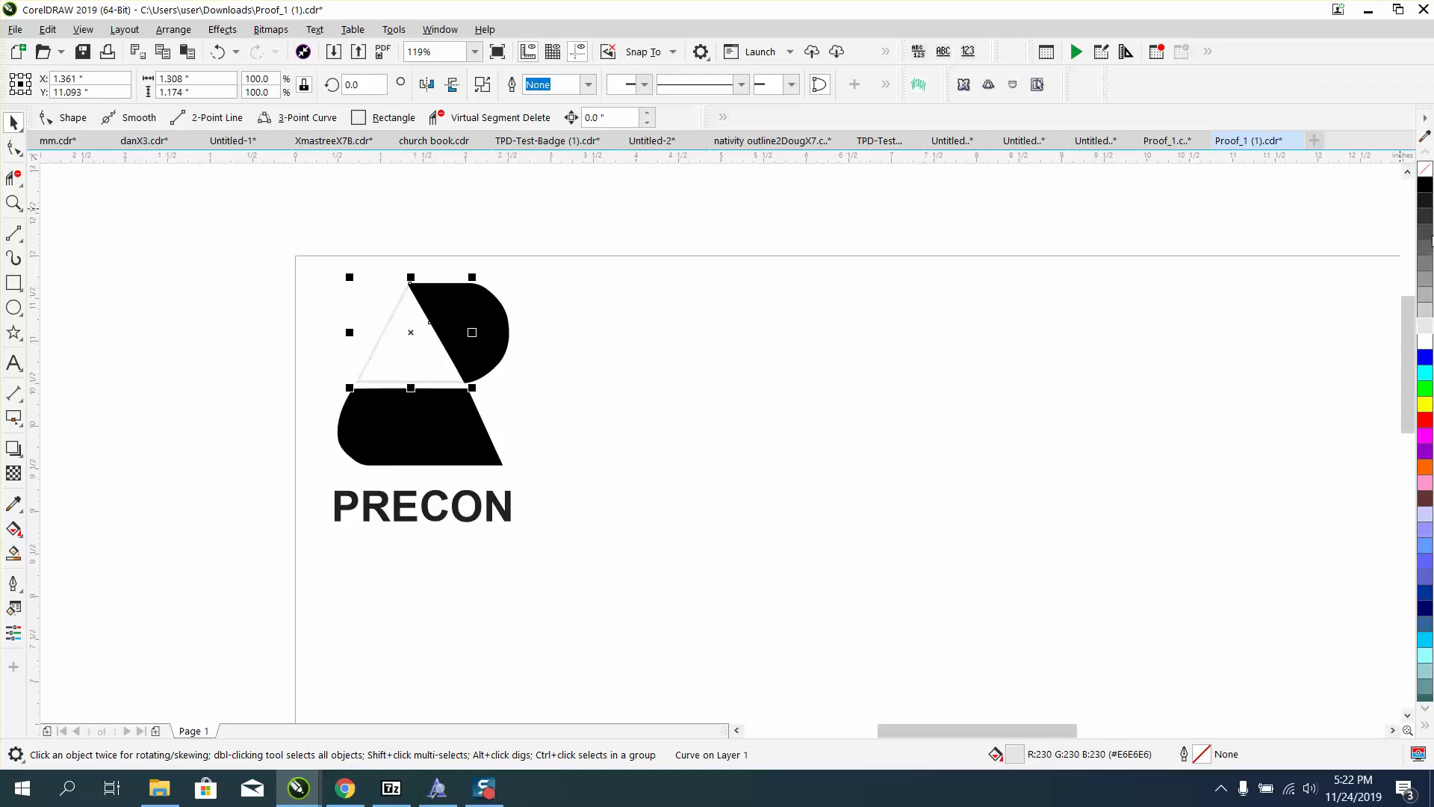
{"action": "right_click", "coordinate": [1424, 326]}
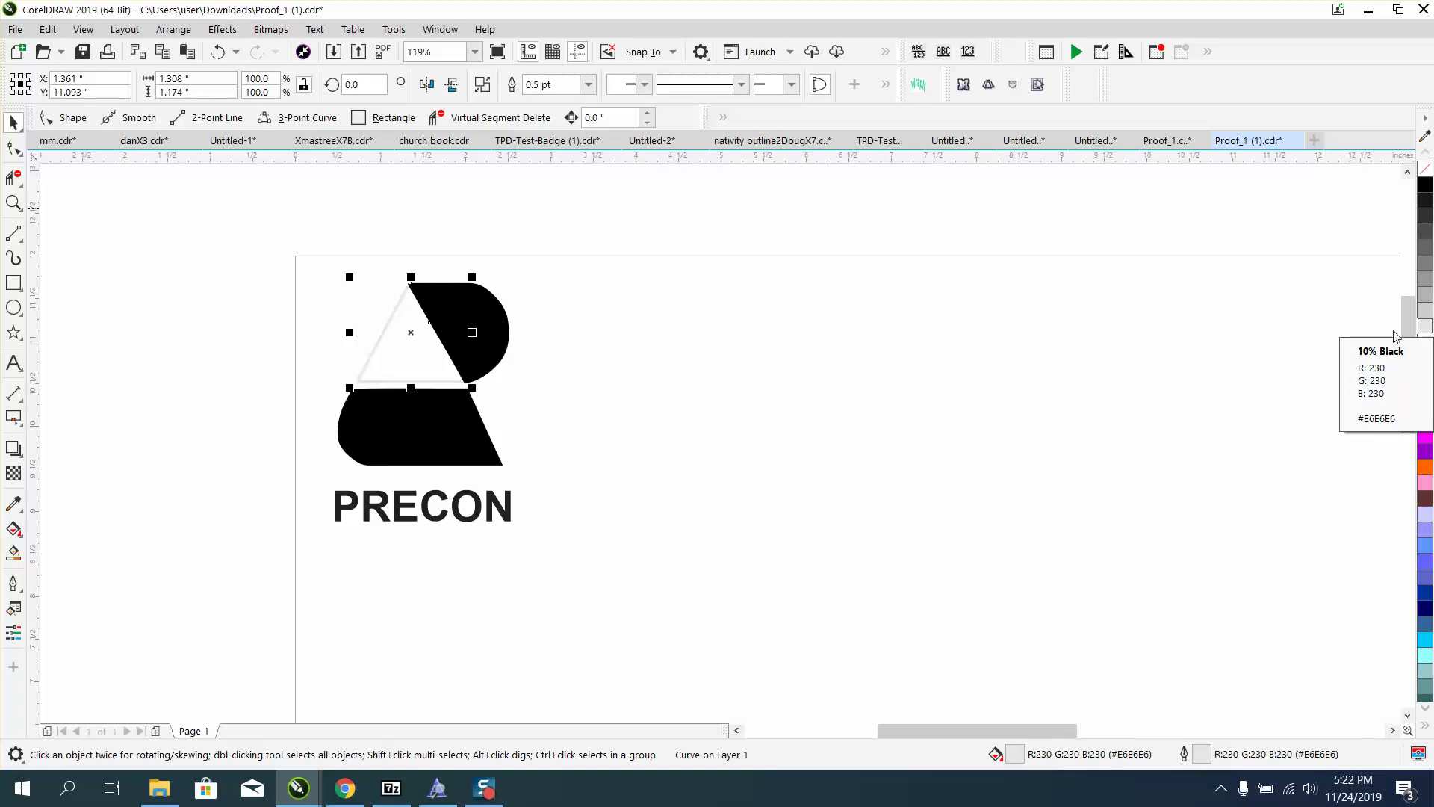
- Fill the triangle's white interior with light grey (#CCCCCC) using Smart Fill
{"action": "left_click", "coordinate": [13, 504]}
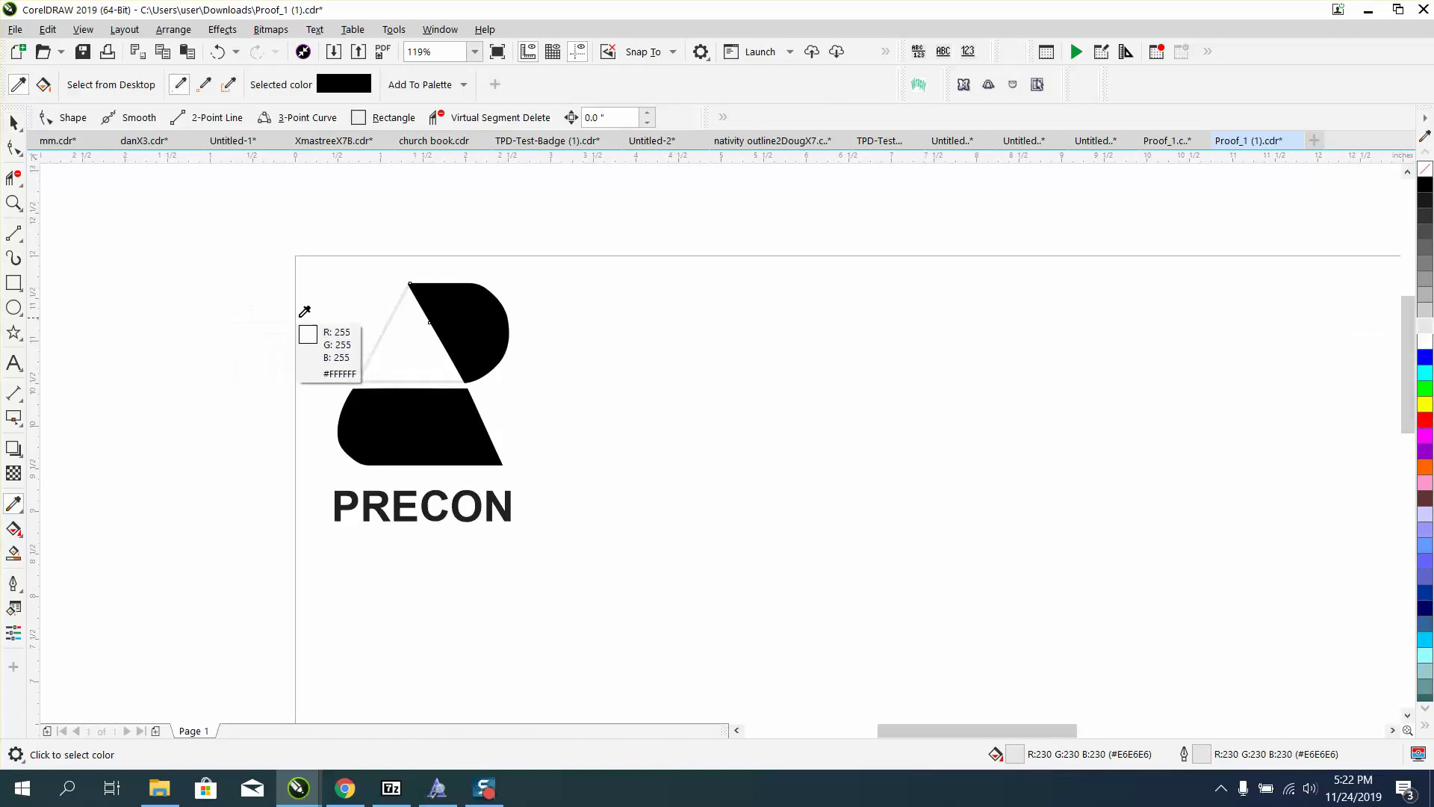
{"action": "left_click", "coordinate": [13, 552]}
{"action": "left_click", "coordinate": [400, 355]}
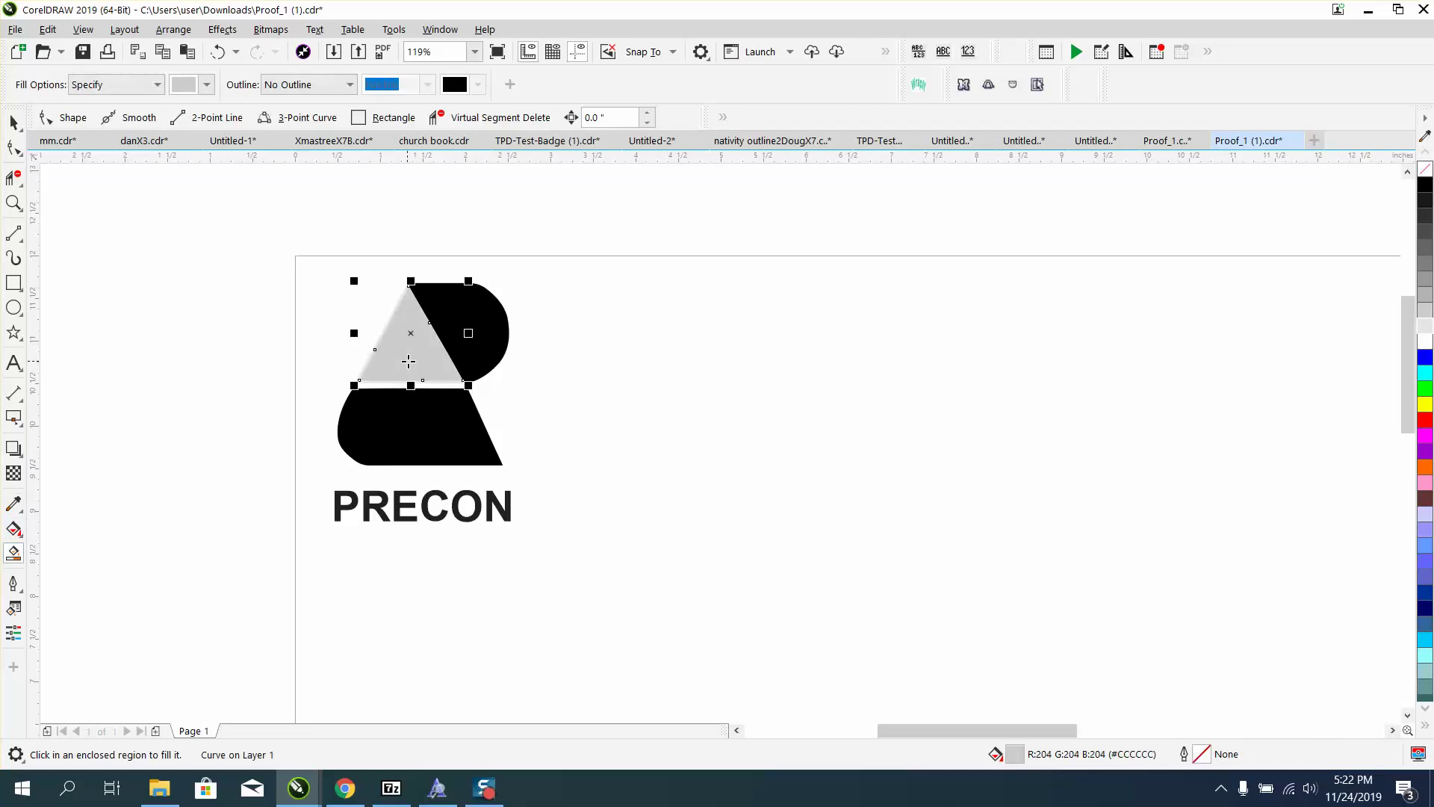
- Sample the triangle interior's light grey with the Color Eyedropper and apply it to the triangle border's outline
{"action": "left_click", "coordinate": [14, 203]}
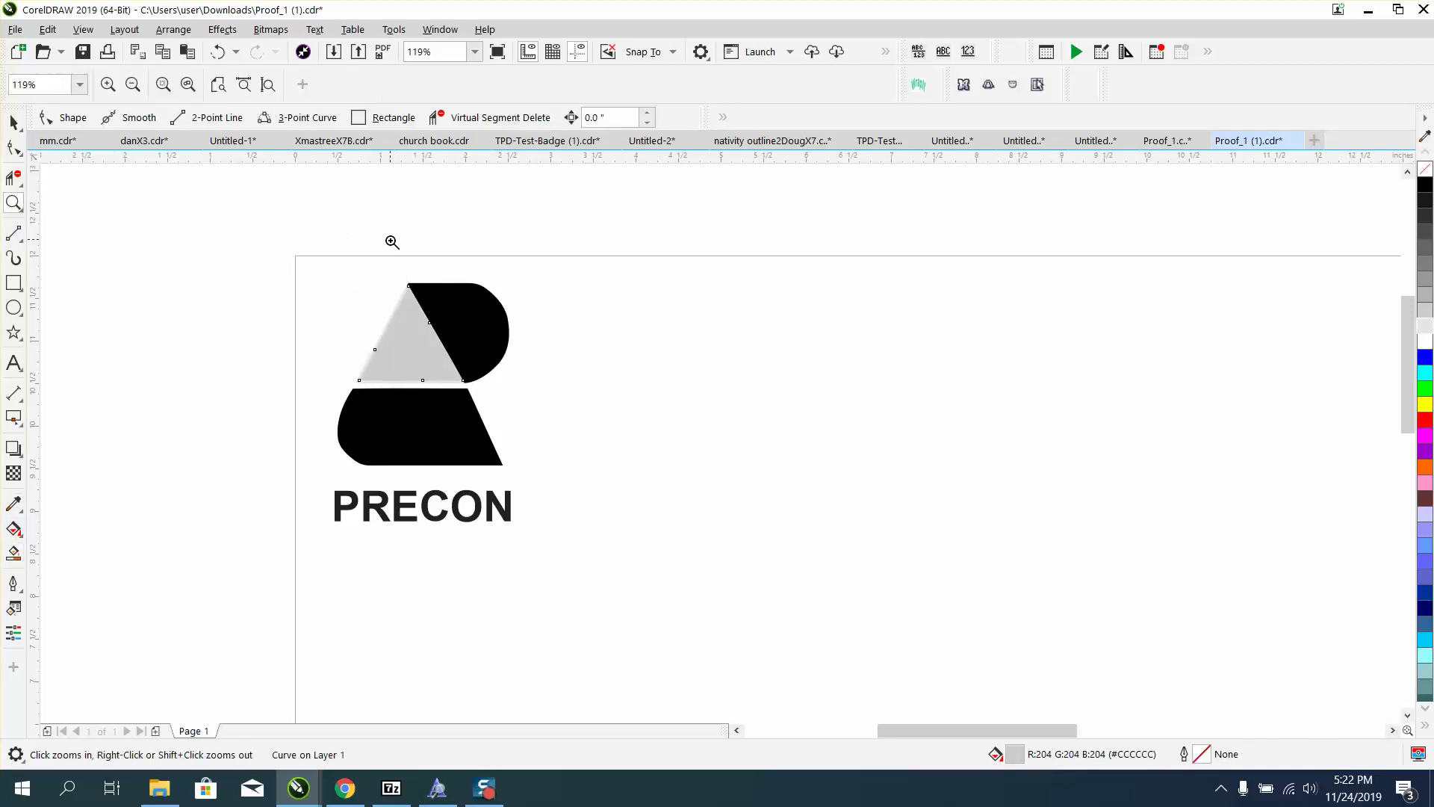
{"action": "left_click_drag", "start_coordinate": [342, 286], "coordinate": [552, 334]}
{"action": "left_click", "coordinate": [13, 122]}
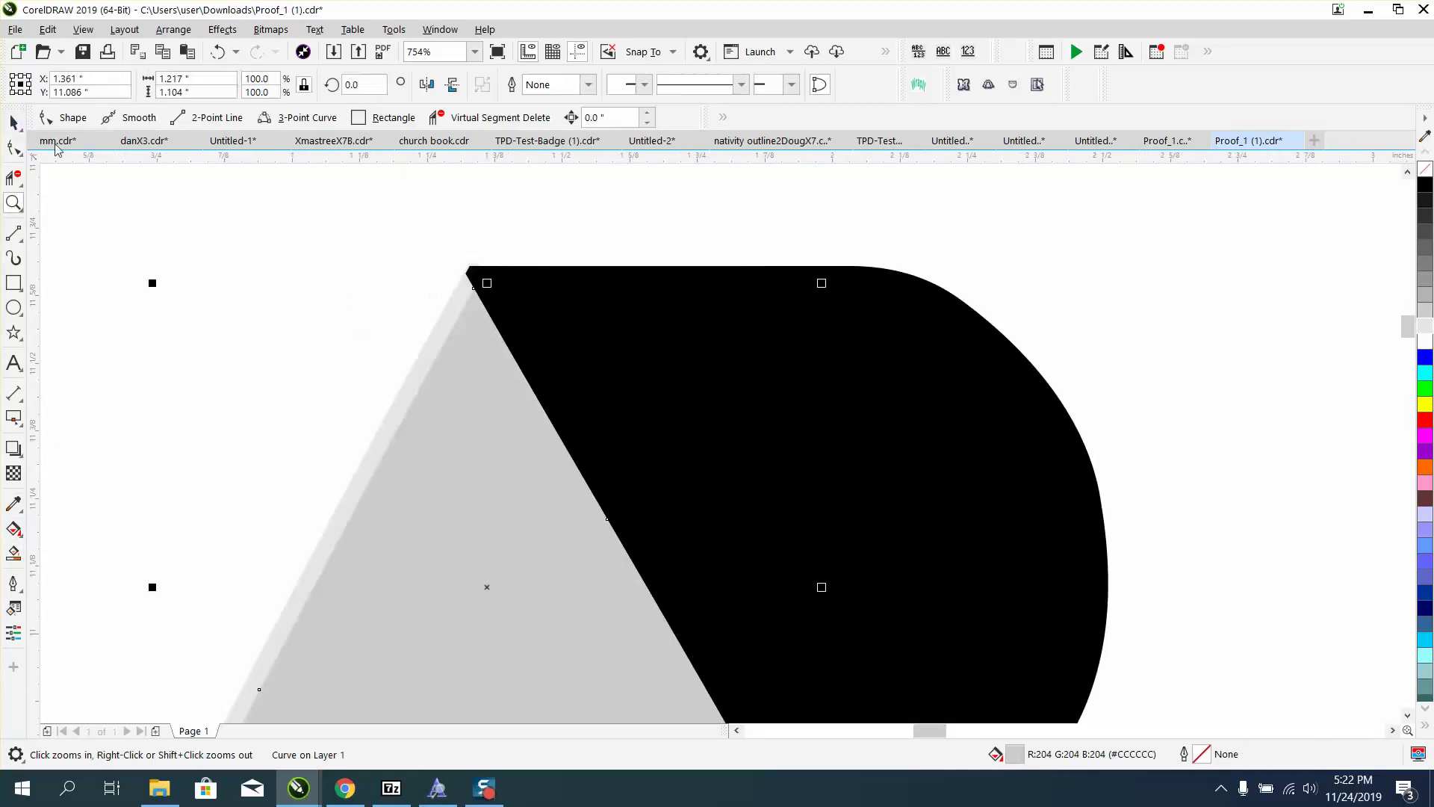
{"action": "left_click", "coordinate": [14, 502]}
{"action": "left_click", "coordinate": [502, 502]}
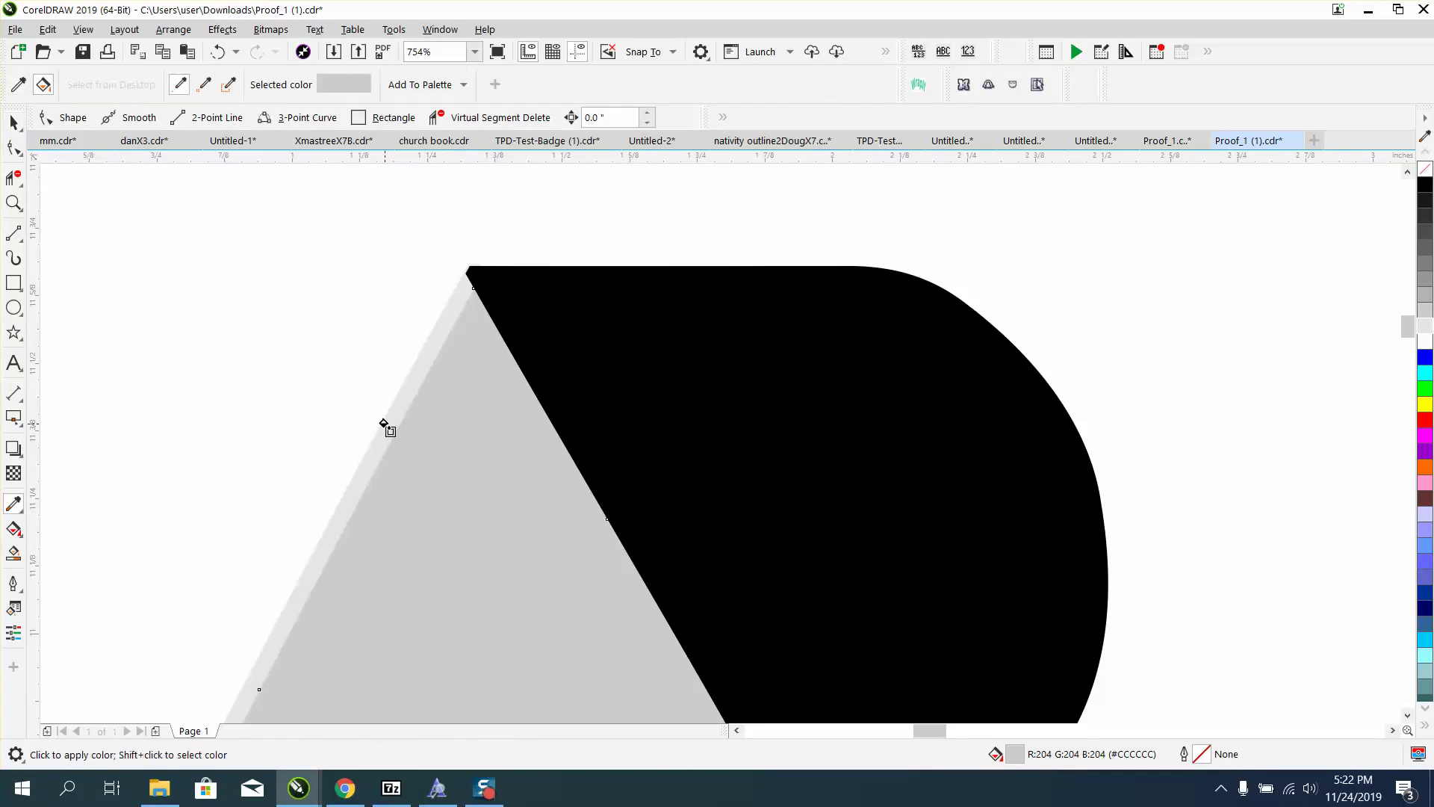
{"action": "left_click", "coordinate": [380, 422]}
{"action": "left_click", "coordinate": [14, 122]}
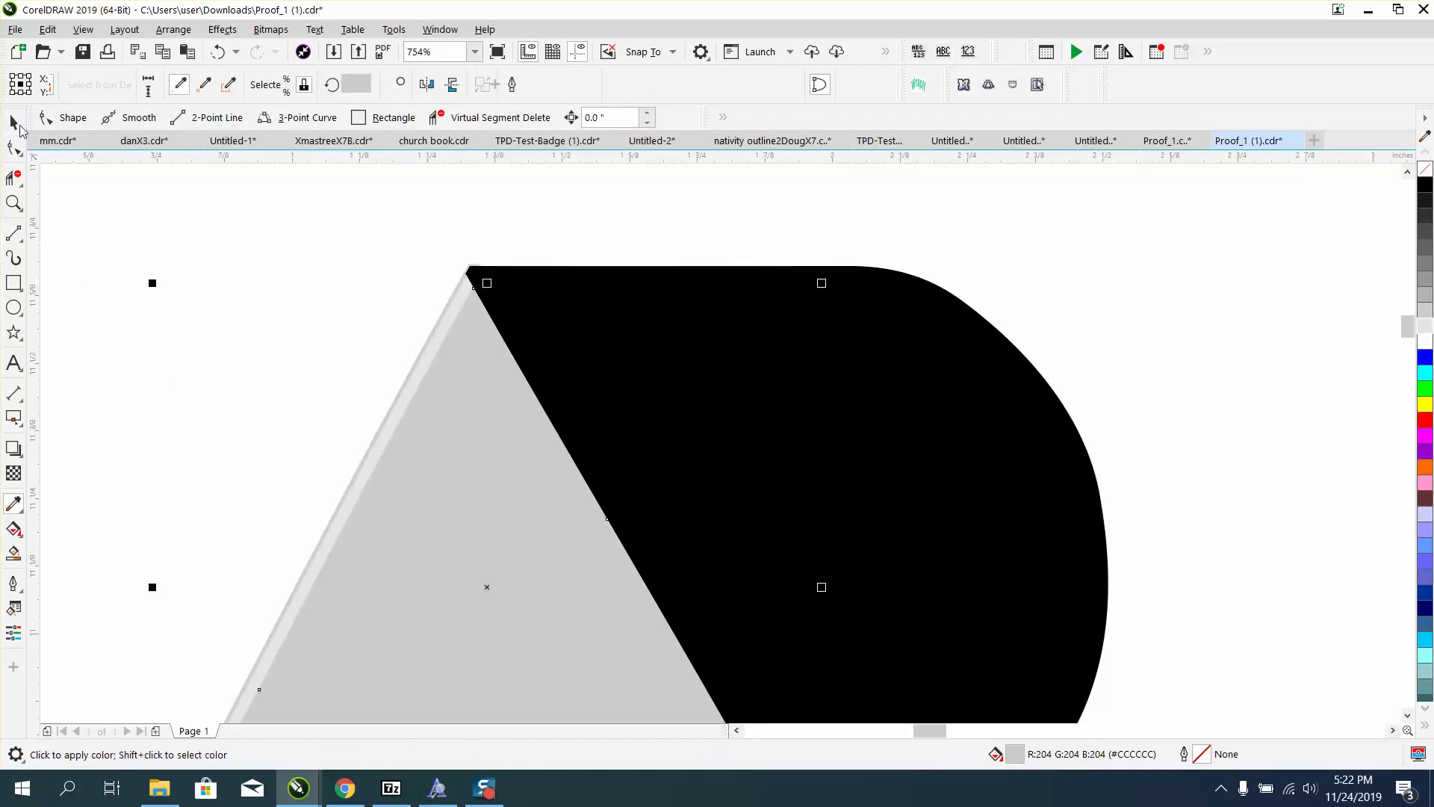
{"action": "scroll", "coordinate": [329, 291], "scroll_direction": "down", "scroll_amount": 2}
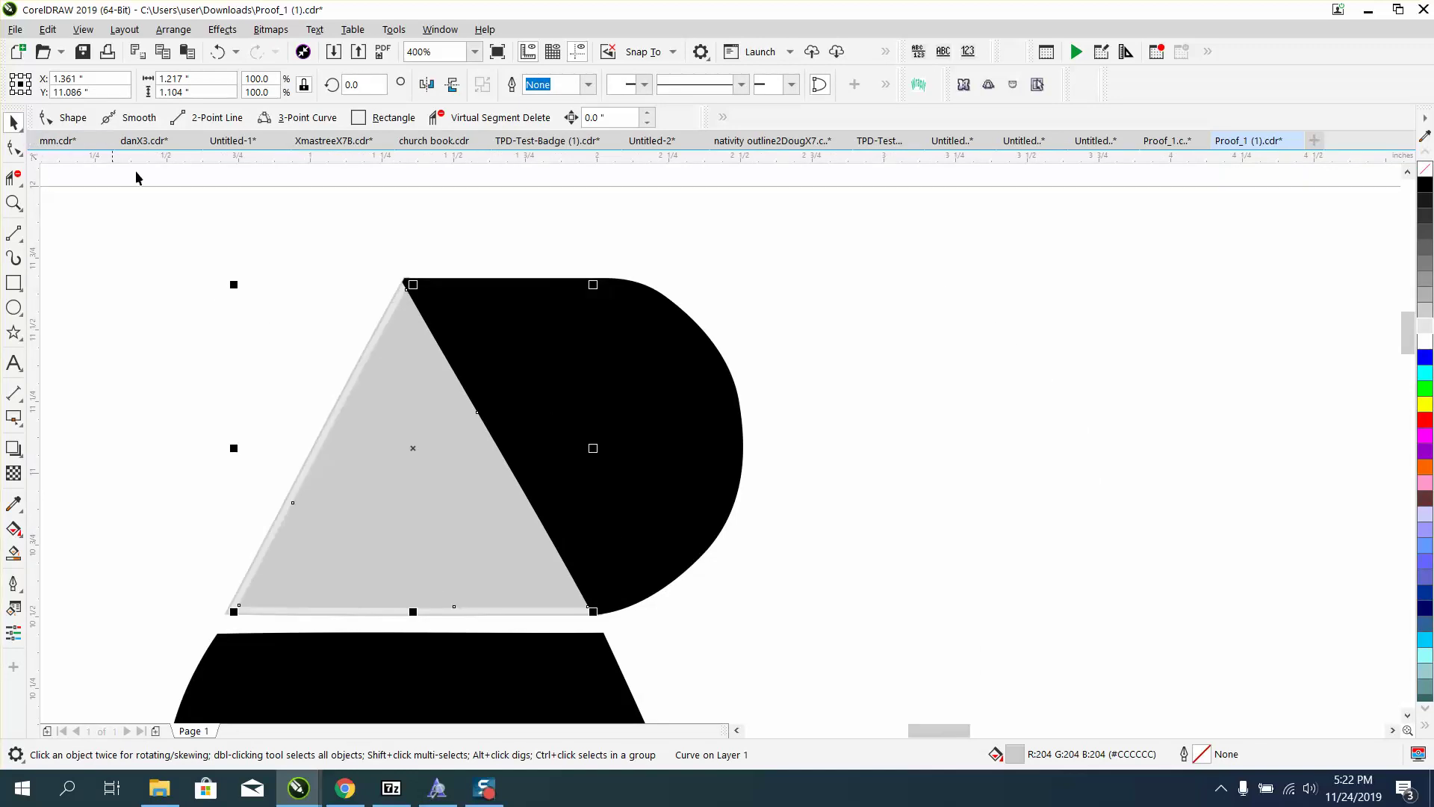
{"action": "scroll", "coordinate": [846, 303], "scroll_direction": "down", "scroll_amount": 3}
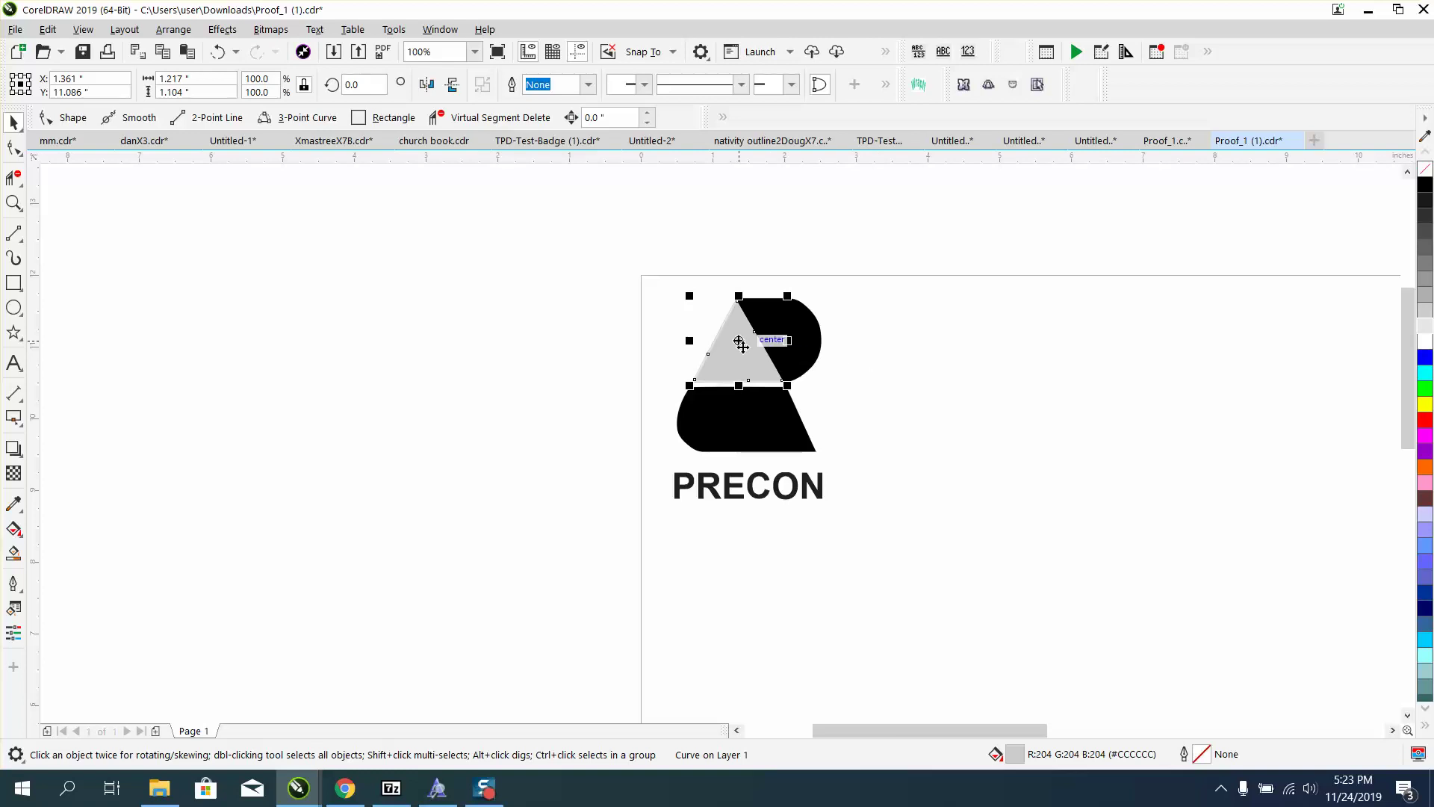
- Deselect everything and set the nudge distance to 3 inches
{"action": "left_click", "coordinate": [544, 310]}
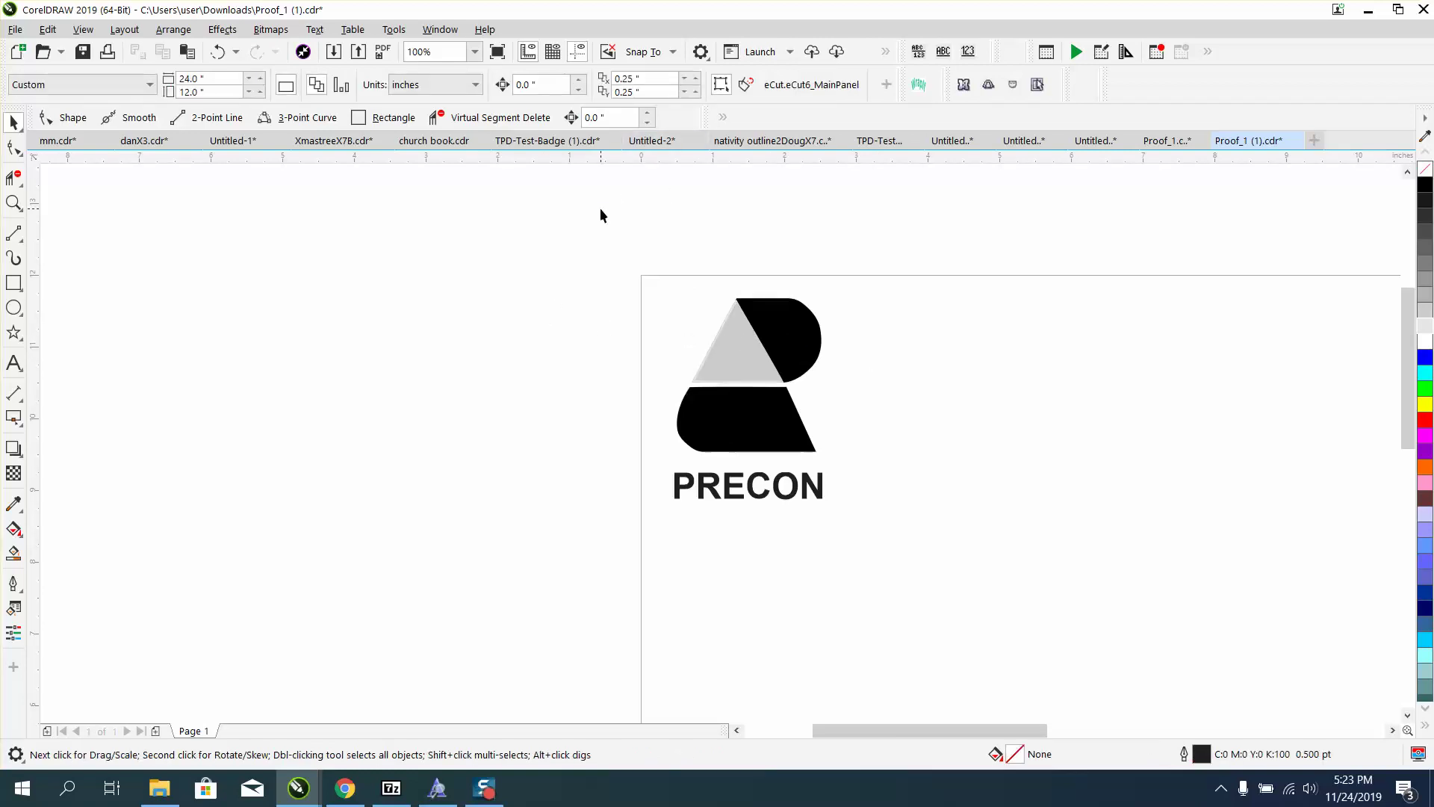
{"action": "left_click_drag", "start_coordinate": [988, 518], "coordinate": [966, 535]}
{"action": "left_click", "coordinate": [453, 302]}
{"action": "left_click", "coordinate": [551, 85]}
{"action": "type", "text": "3"}
- Nudge the grey triangle interior and then its border 3 inches left, out of the logo
{"action": "left_click", "coordinate": [759, 337]}
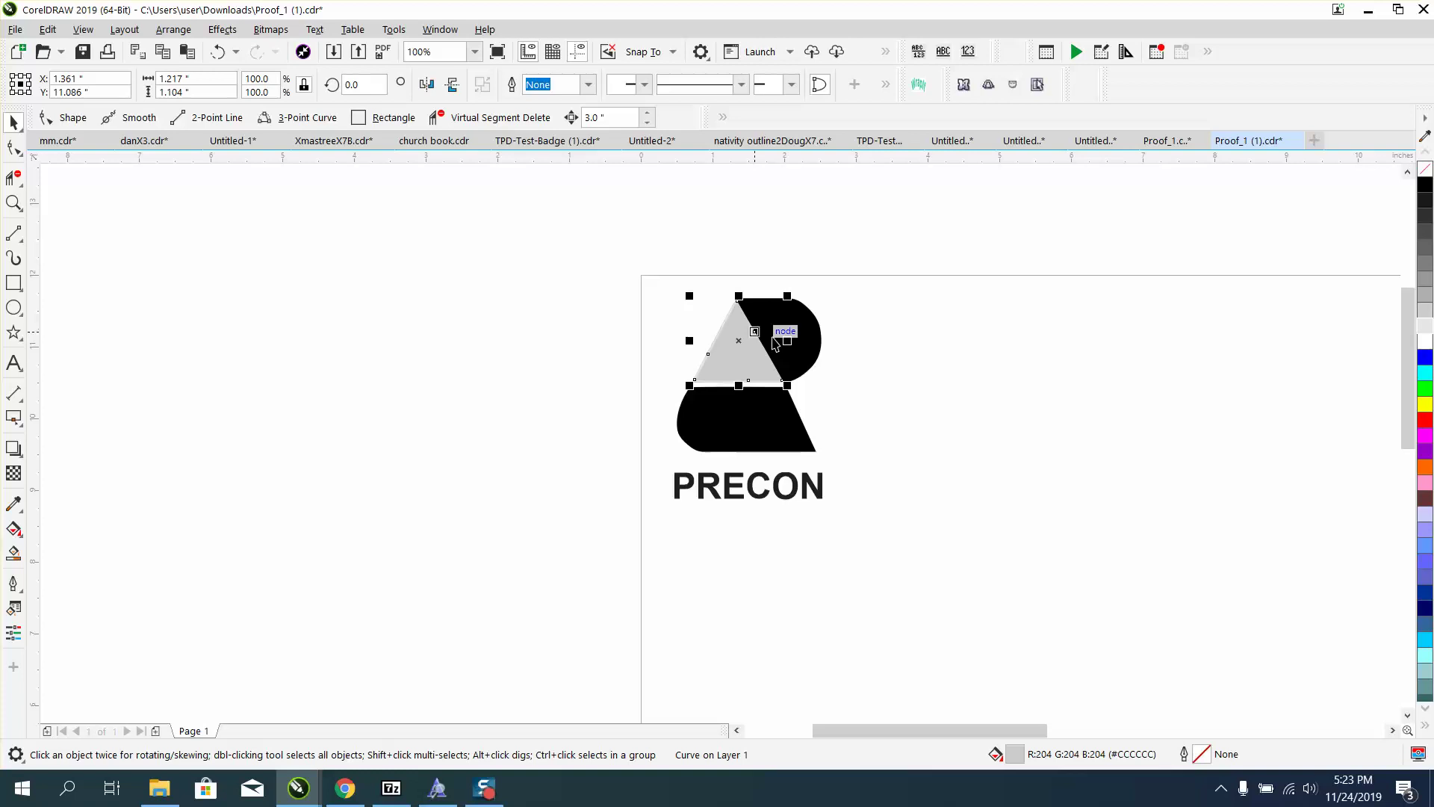
{"action": "key", "text": "Down"}
{"action": "key", "text": "Up"}
{"action": "key", "text": "Left"}
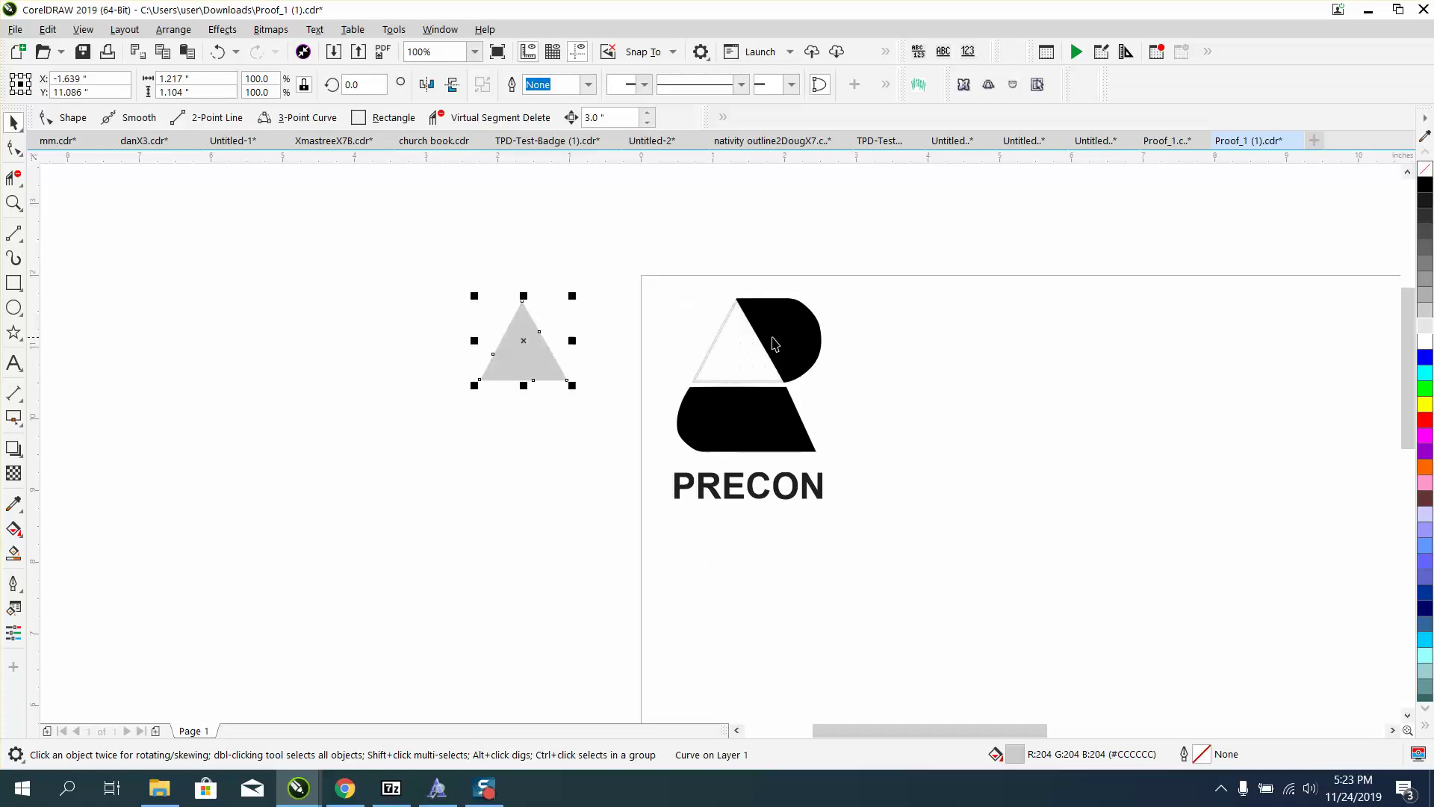
{"action": "left_click", "coordinate": [719, 340]}
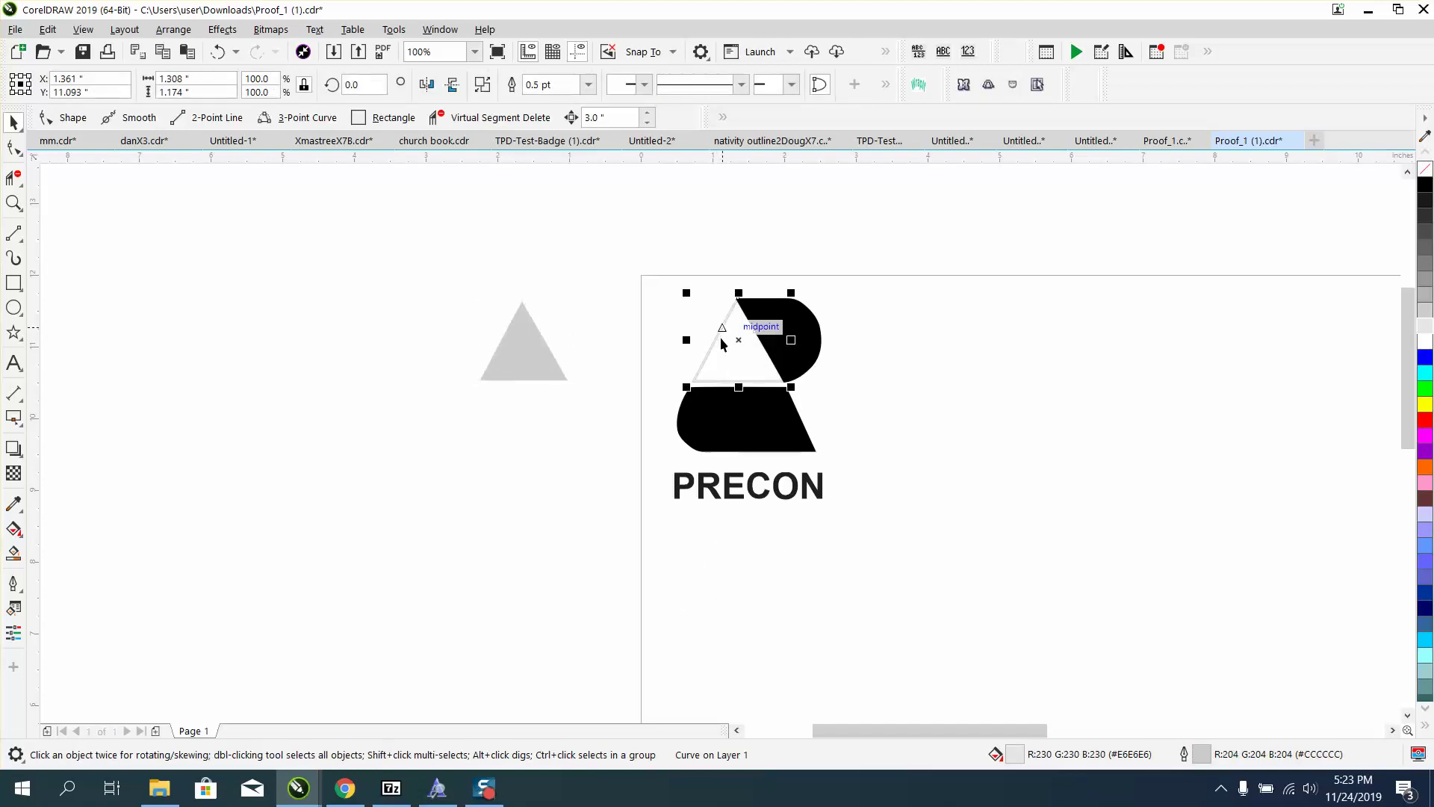
{"action": "key", "text": "Left"}
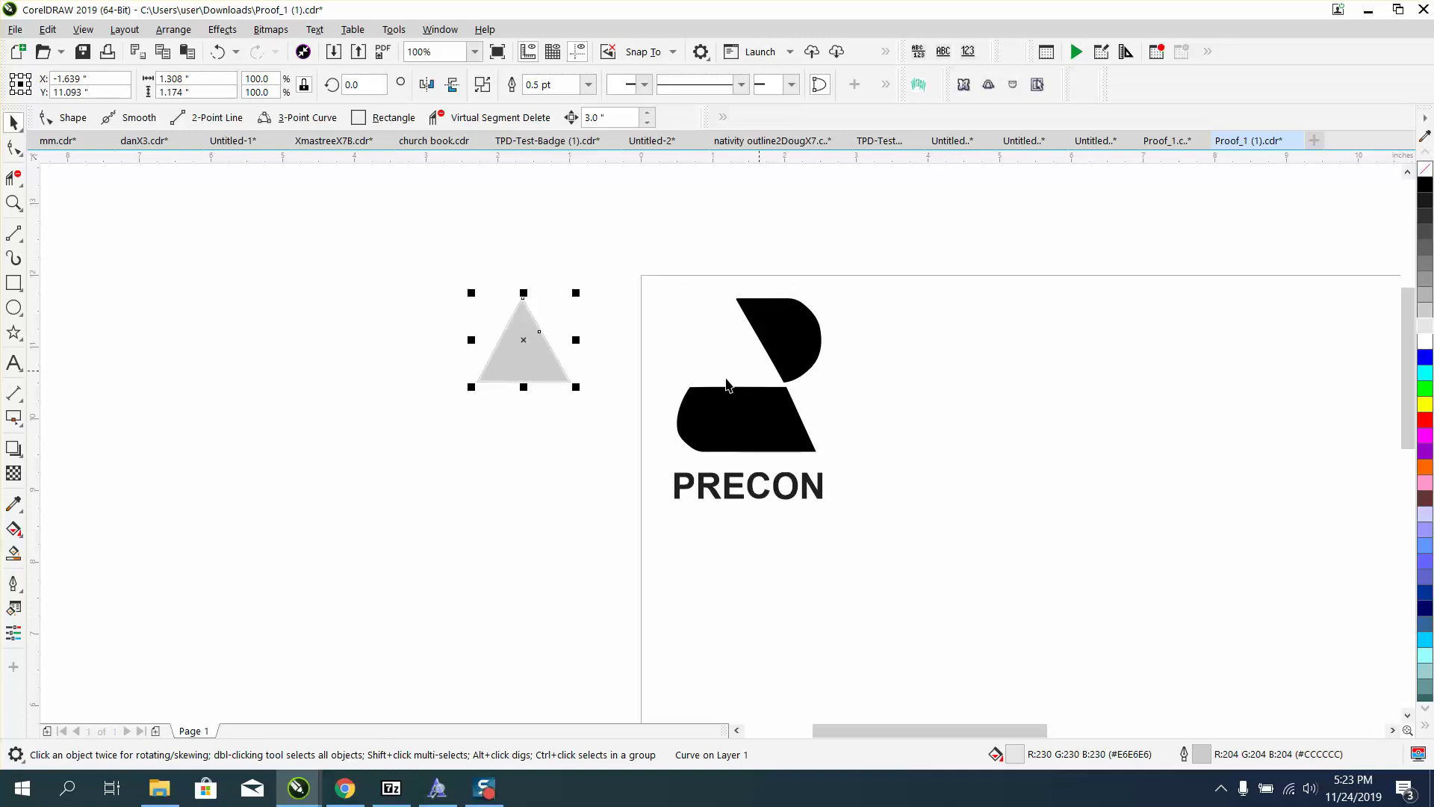
- Nudge the black shapes together with the PRECON text 9 inches left, off the page and past the triangle
{"action": "left_click_drag", "start_coordinate": [641, 283], "coordinate": [898, 522]}
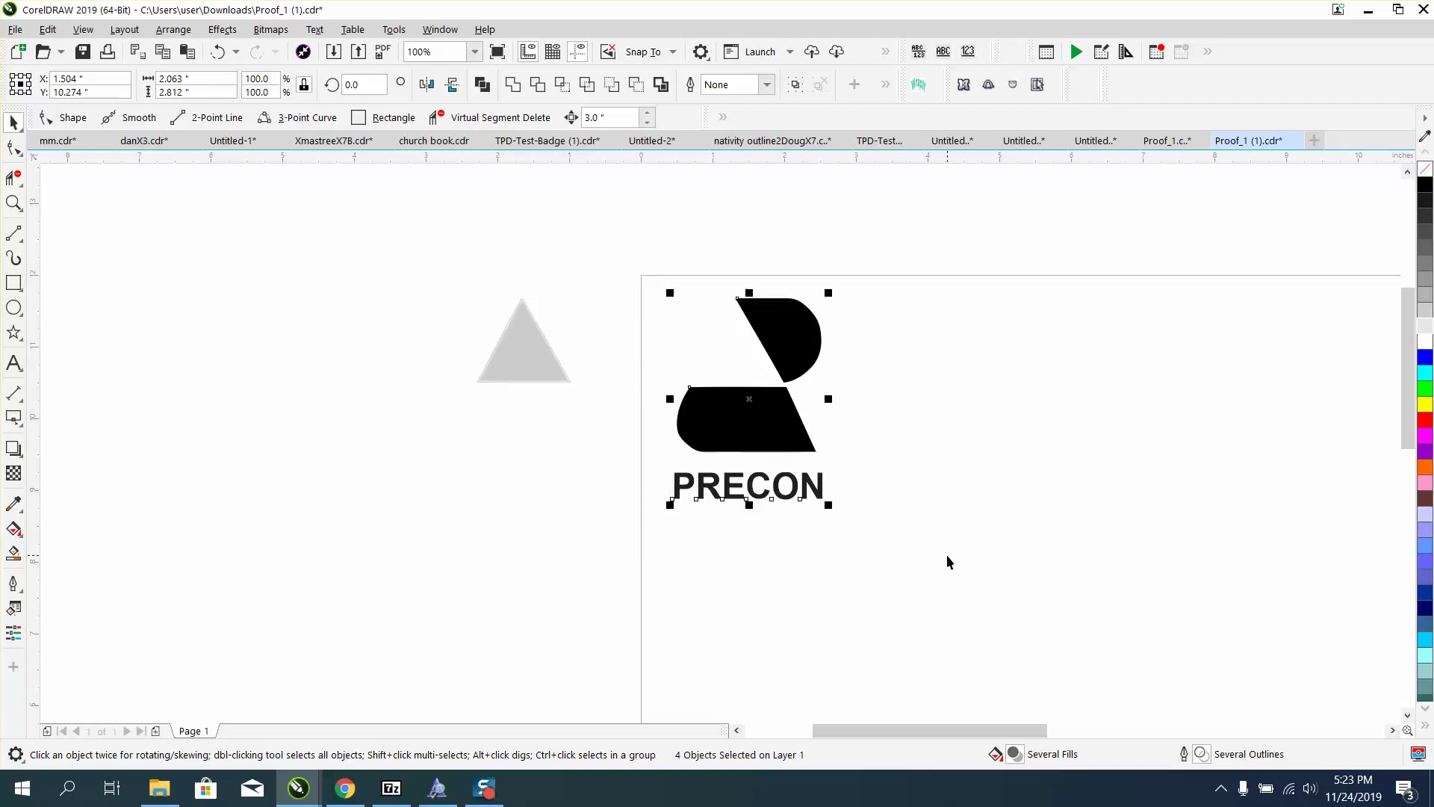
{"action": "key", "text": "Left"}
{"action": "key", "text": "Left"}
{"action": "key", "text": "Left"}
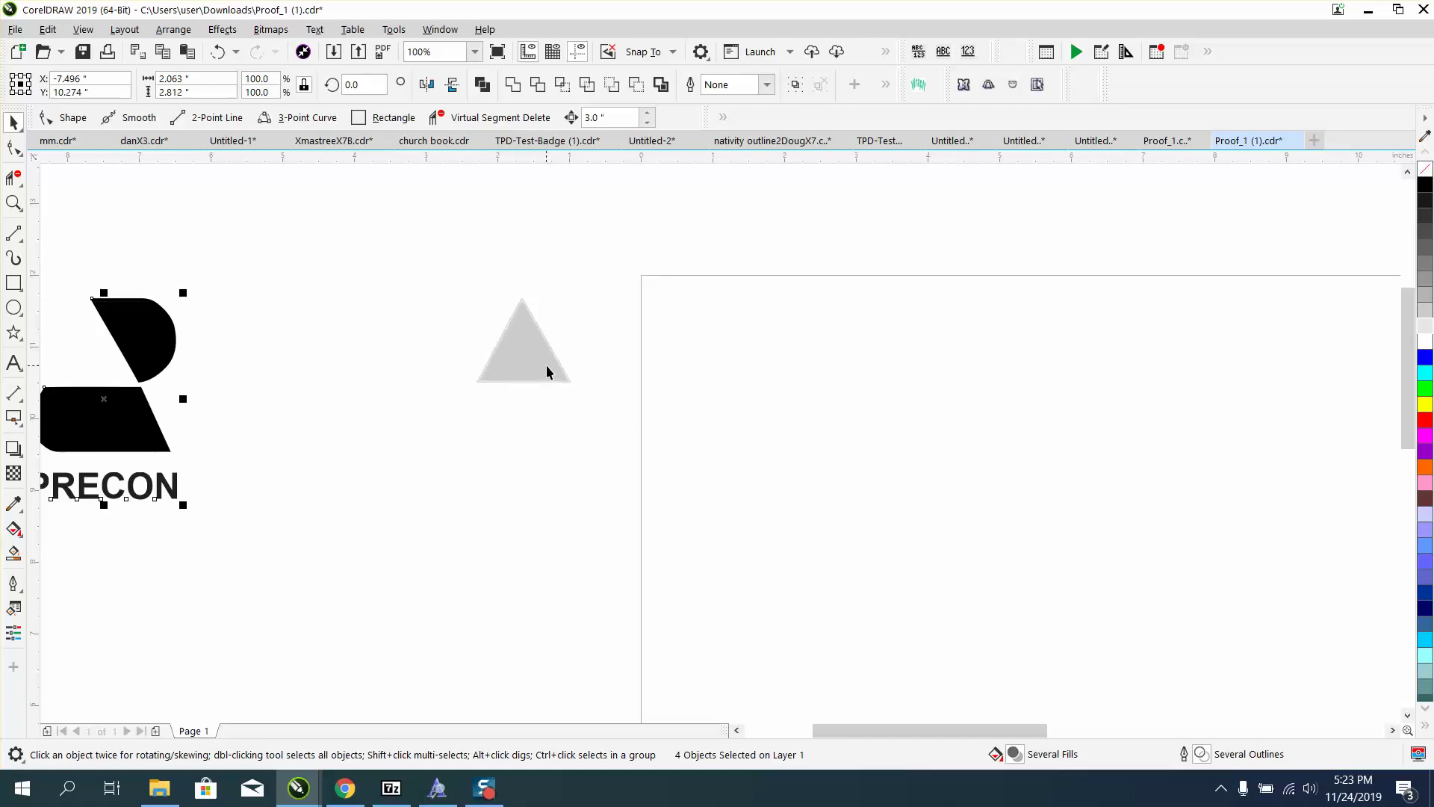
- Nudge the grey triangle interior and then its border 3 inches right, back onto the page
{"action": "left_click", "coordinate": [546, 369]}
{"action": "left_click_drag", "start_coordinate": [458, 298], "coordinate": [573, 382]}
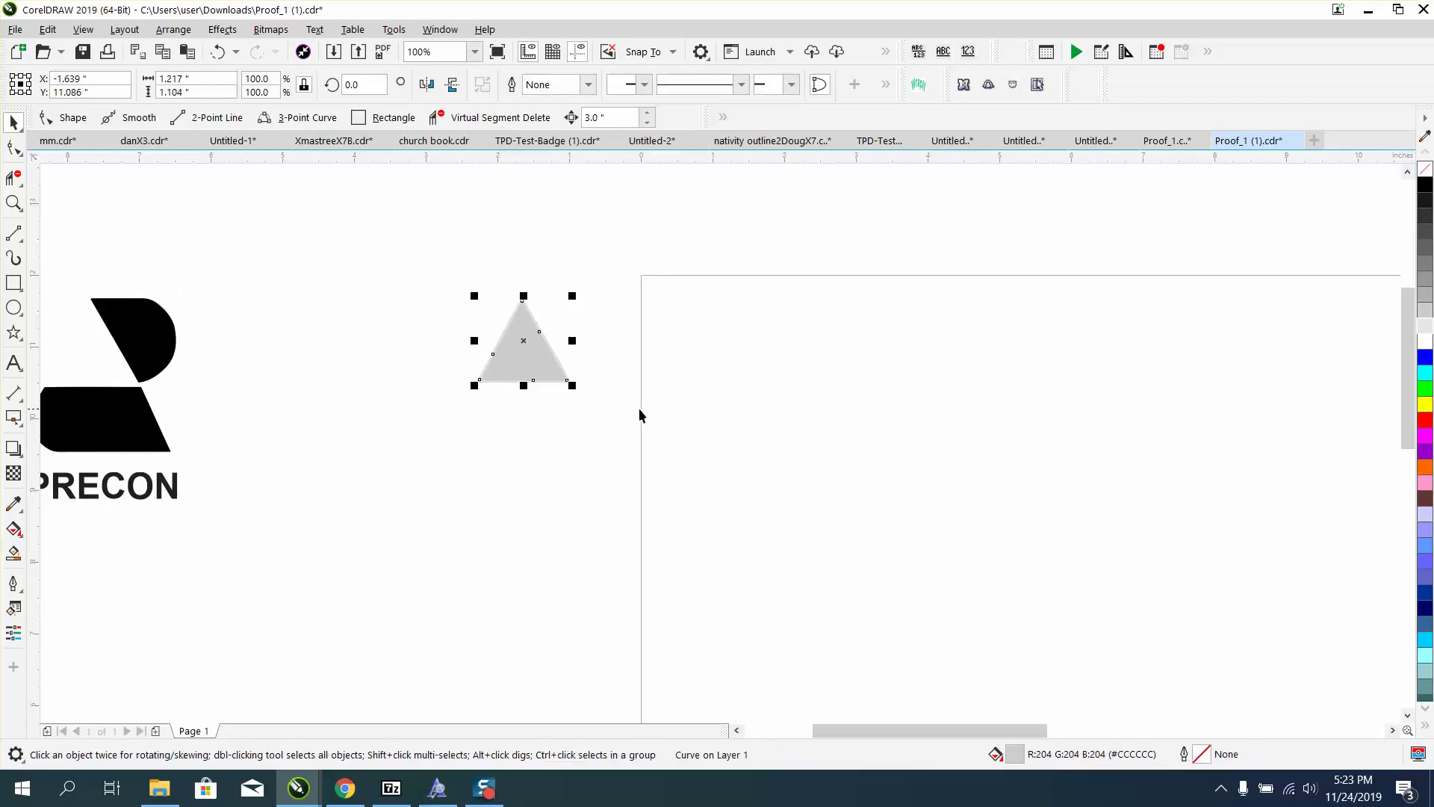
{"action": "key", "text": "Right"}
{"action": "left_click_drag", "start_coordinate": [465, 323], "coordinate": [631, 412]}
{"action": "left_click_drag", "start_coordinate": [477, 290], "coordinate": [611, 424]}
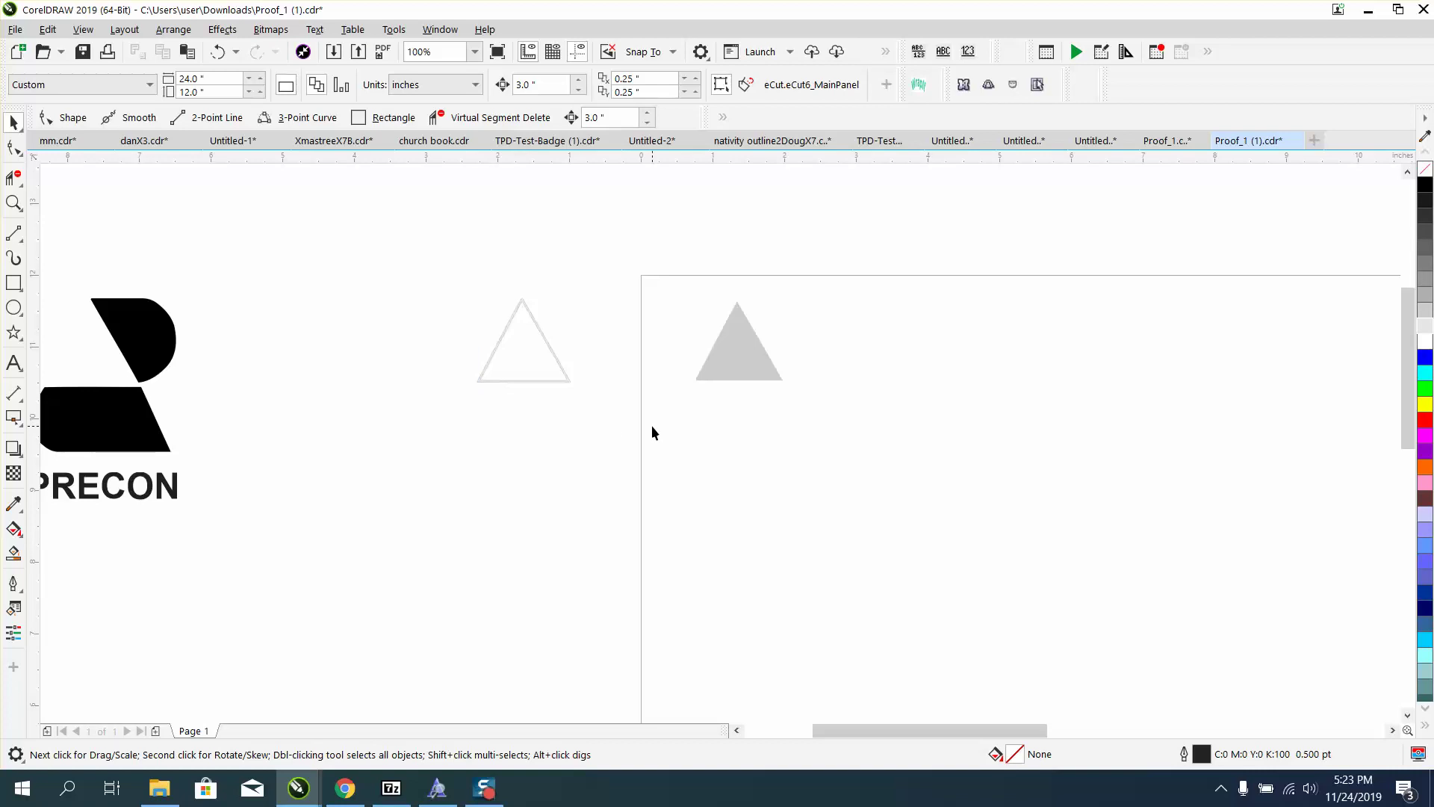
{"action": "left_click", "coordinate": [557, 383]}
{"action": "key", "text": "Right"}
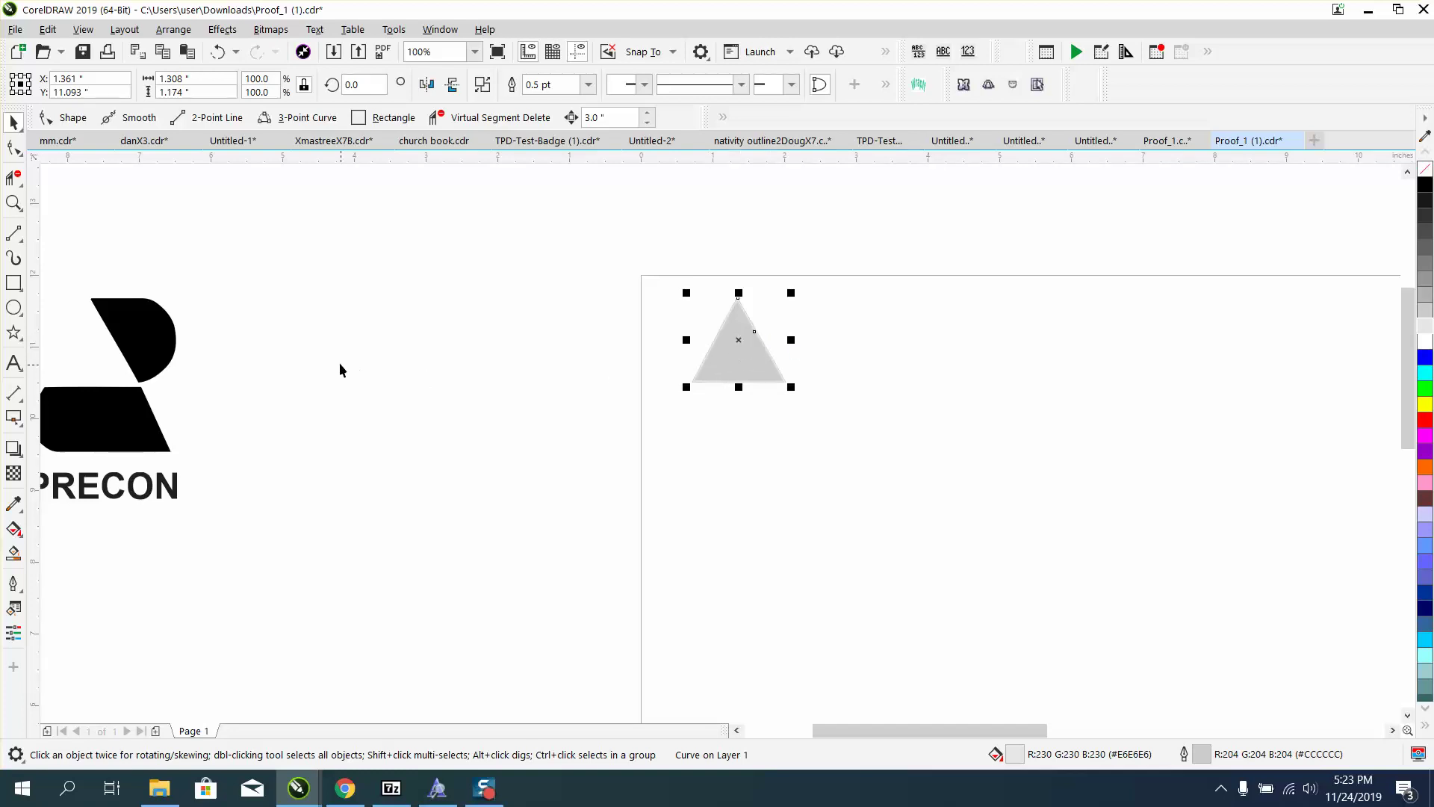
- Nudge the black shapes and the PRECON text 9 inches right, back around the triangle, and deselect them
{"action": "left_click", "coordinate": [14, 203]}
{"action": "left_click_drag", "start_coordinate": [629, 250], "coordinate": [951, 458]}
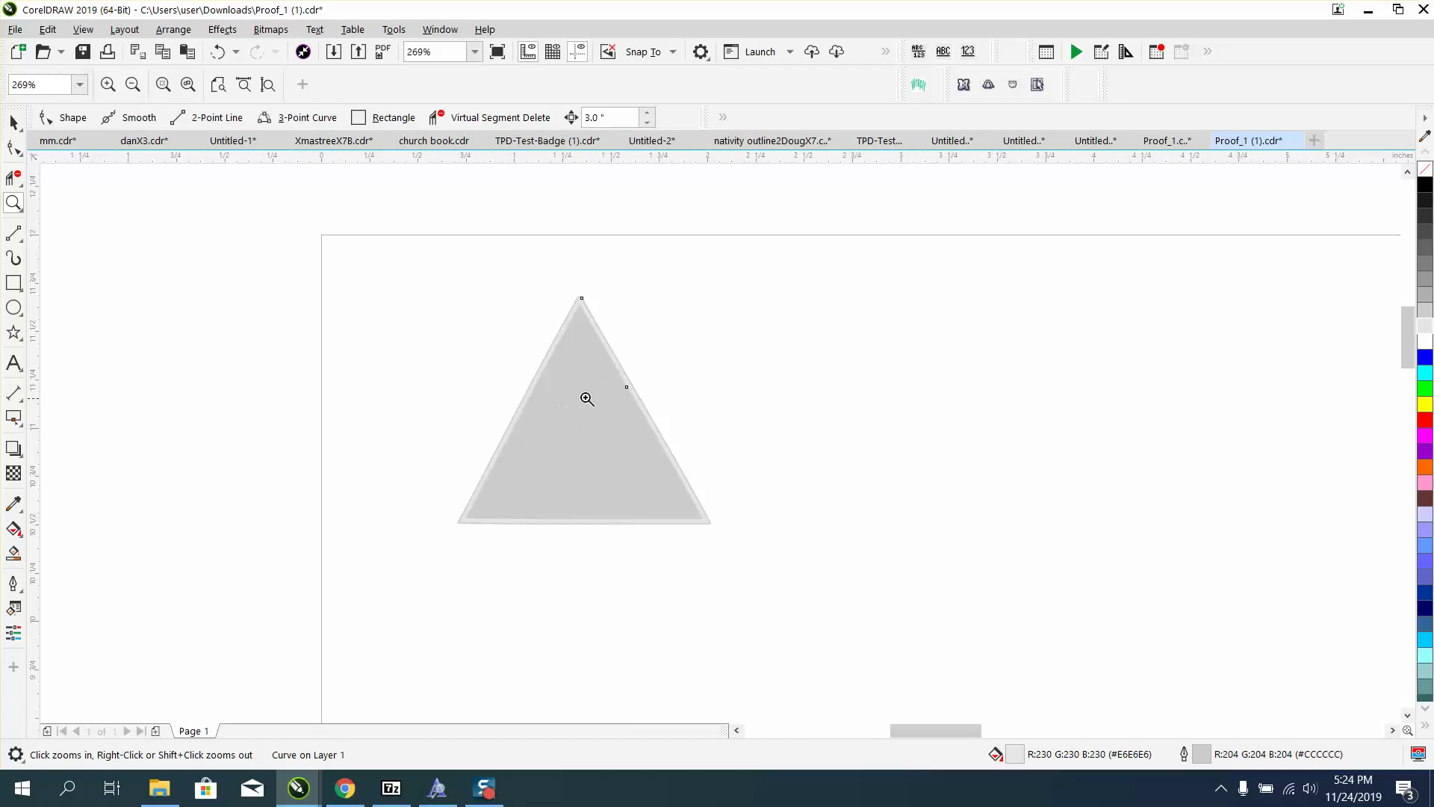
{"action": "right_click", "coordinate": [607, 431]}
{"action": "right_click", "coordinate": [604, 434]}
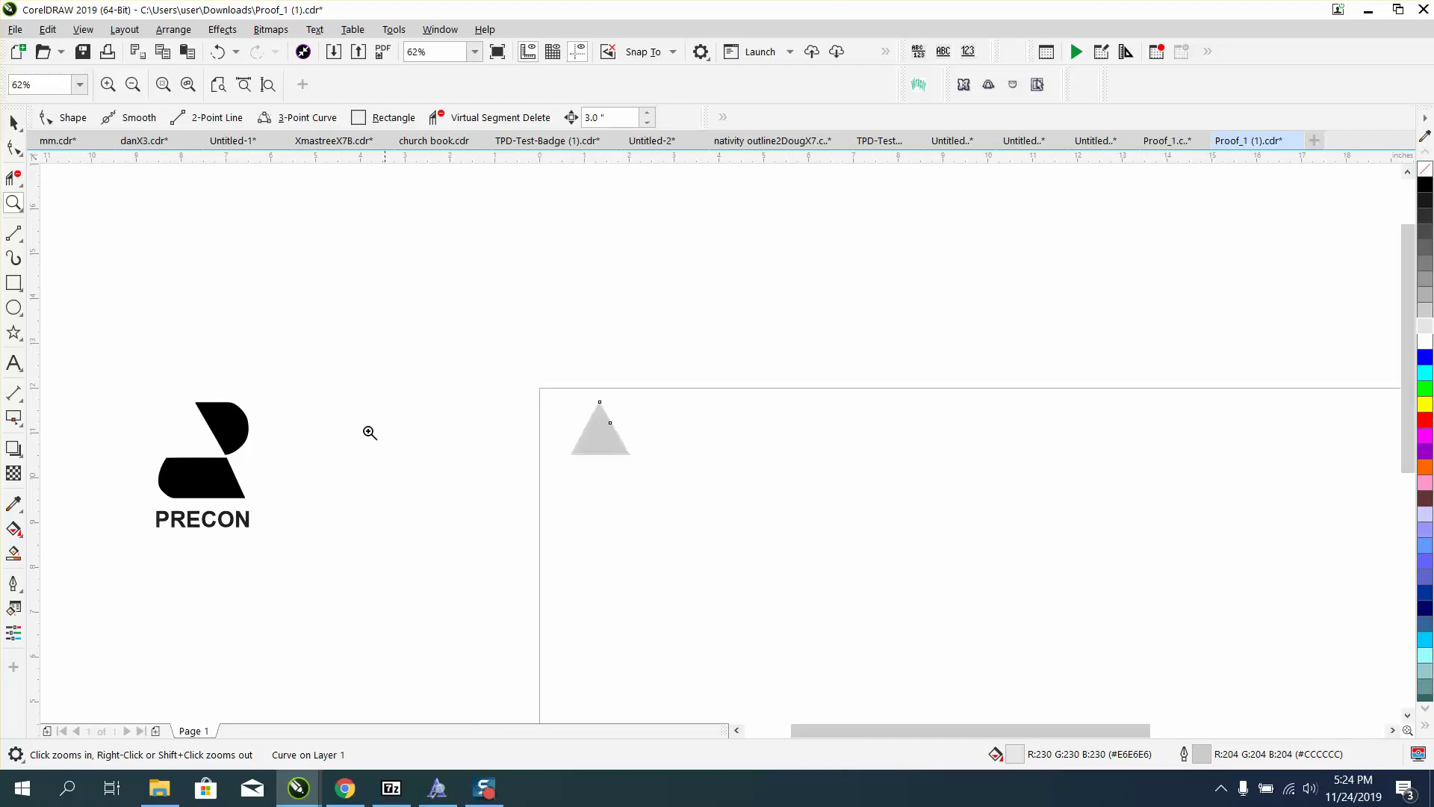
{"action": "left_click", "coordinate": [14, 123]}
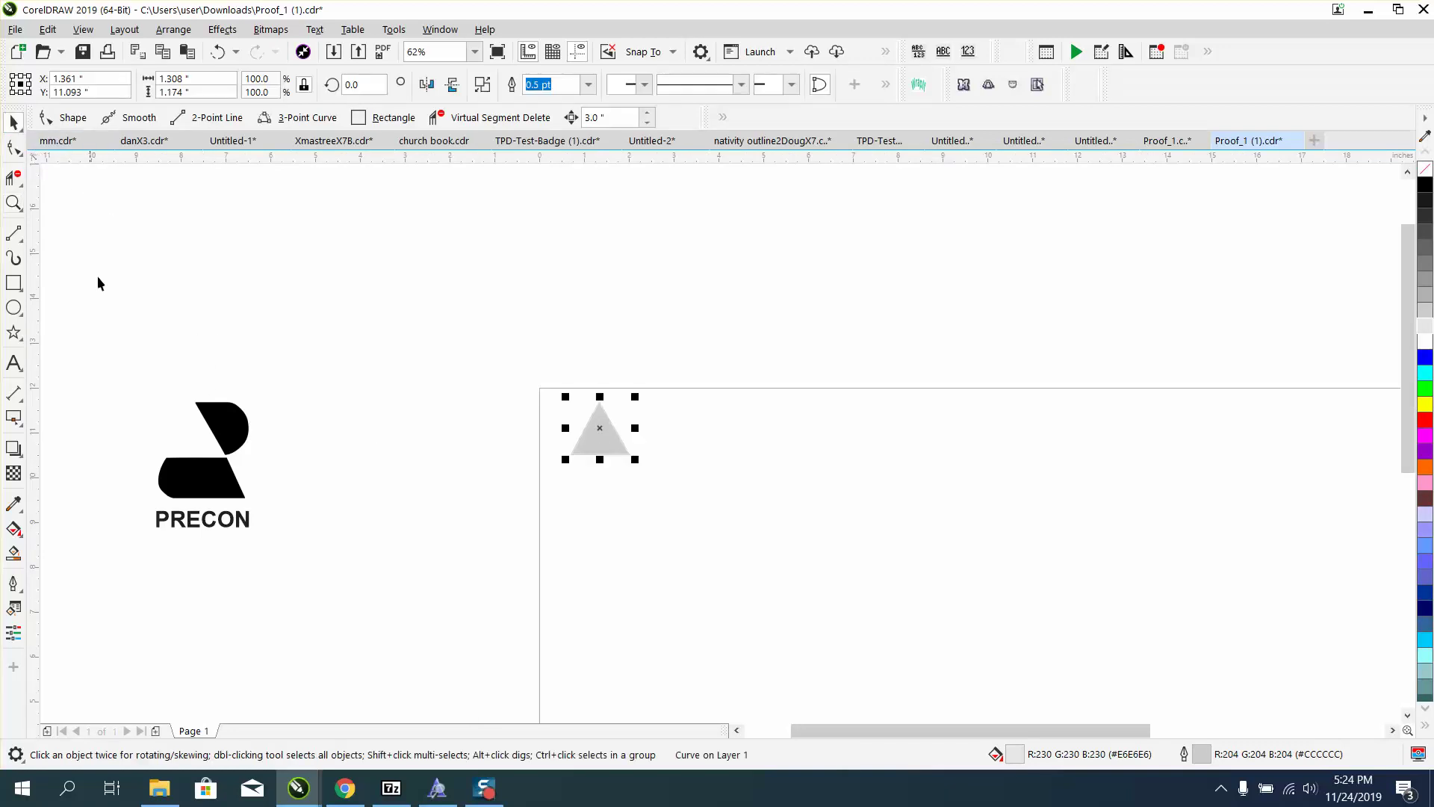
{"action": "left_click_drag", "start_coordinate": [116, 376], "coordinate": [266, 513]}
{"action": "left_click_drag", "start_coordinate": [369, 557], "coordinate": [369, 557]}
{"action": "key", "text": "Right"}
{"action": "key", "text": "Right"}
{"action": "key", "text": "Right"}
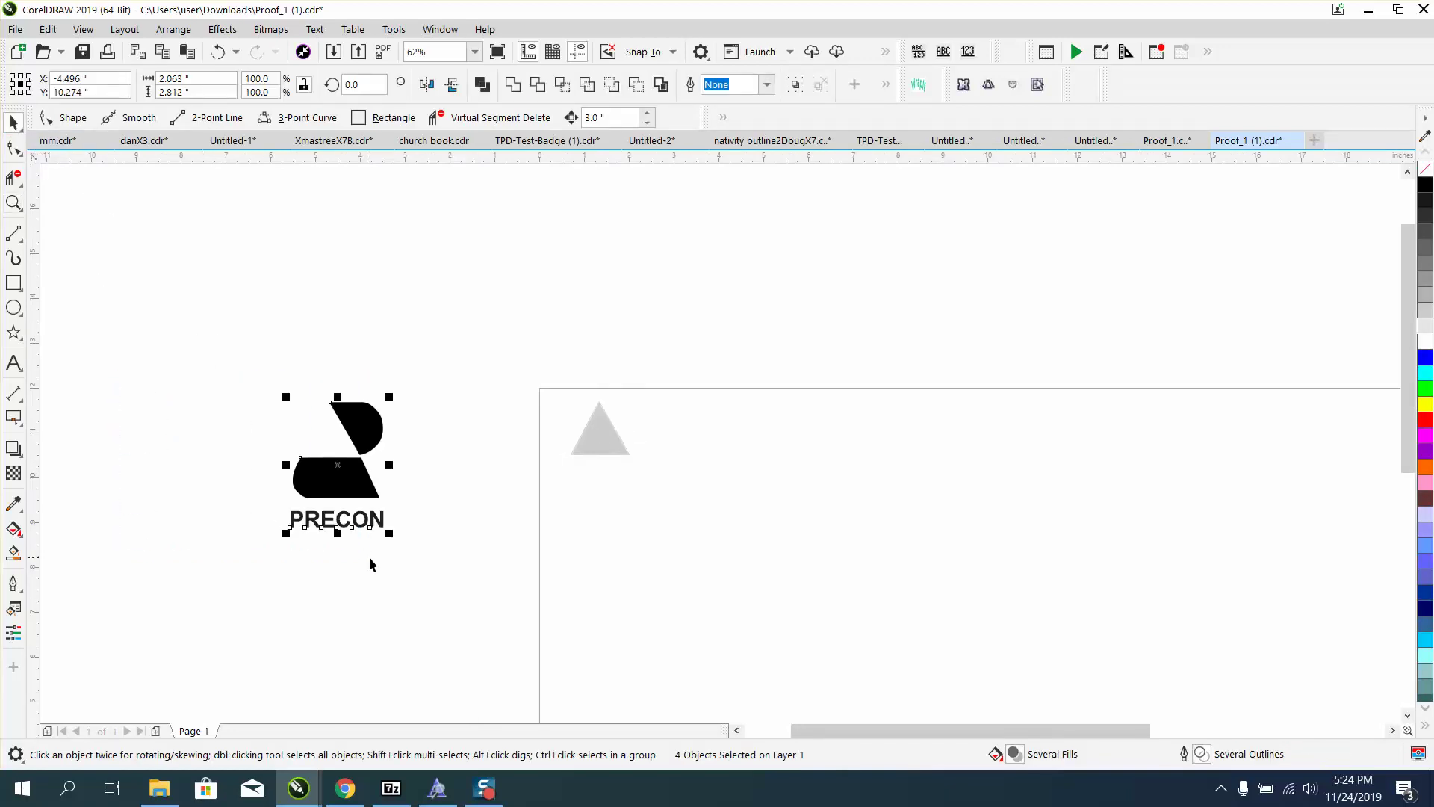
{"action": "left_click", "coordinate": [369, 509]}
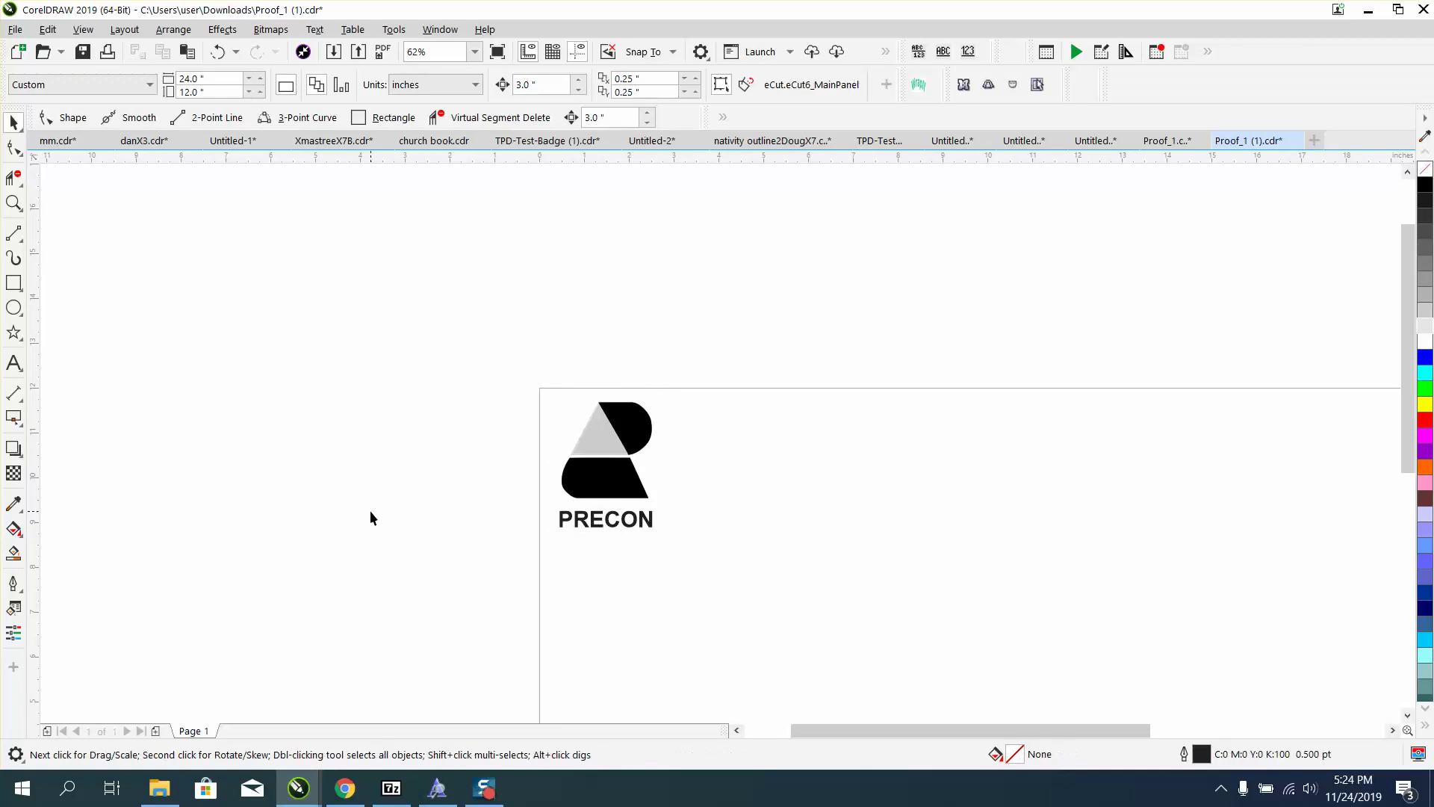
- Examine the reassembled logo and PRECON text up close
{"action": "left_click", "coordinate": [13, 203]}
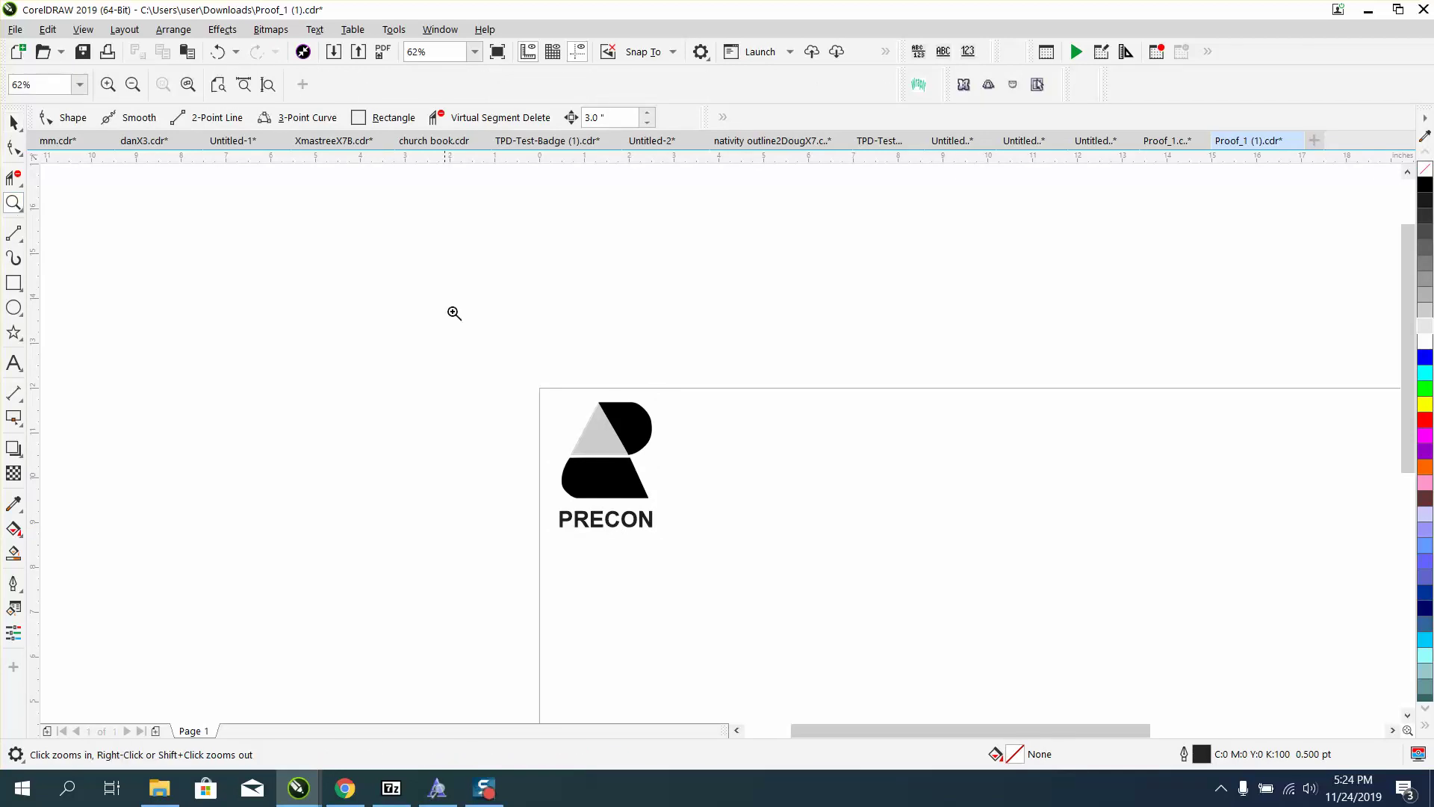
{"action": "left_click_drag", "start_coordinate": [496, 358], "coordinate": [763, 576]}
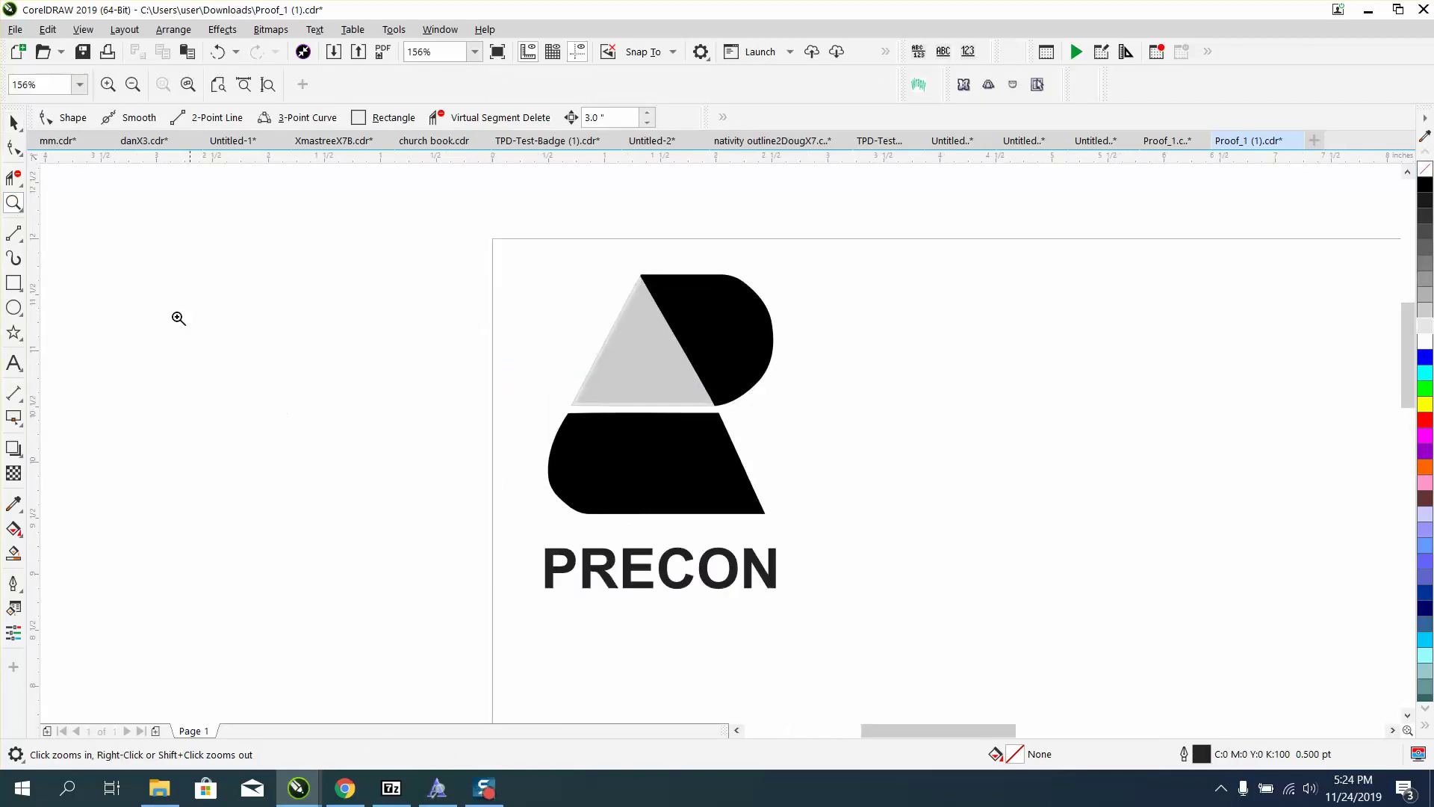
{"action": "left_click", "coordinate": [13, 122]}
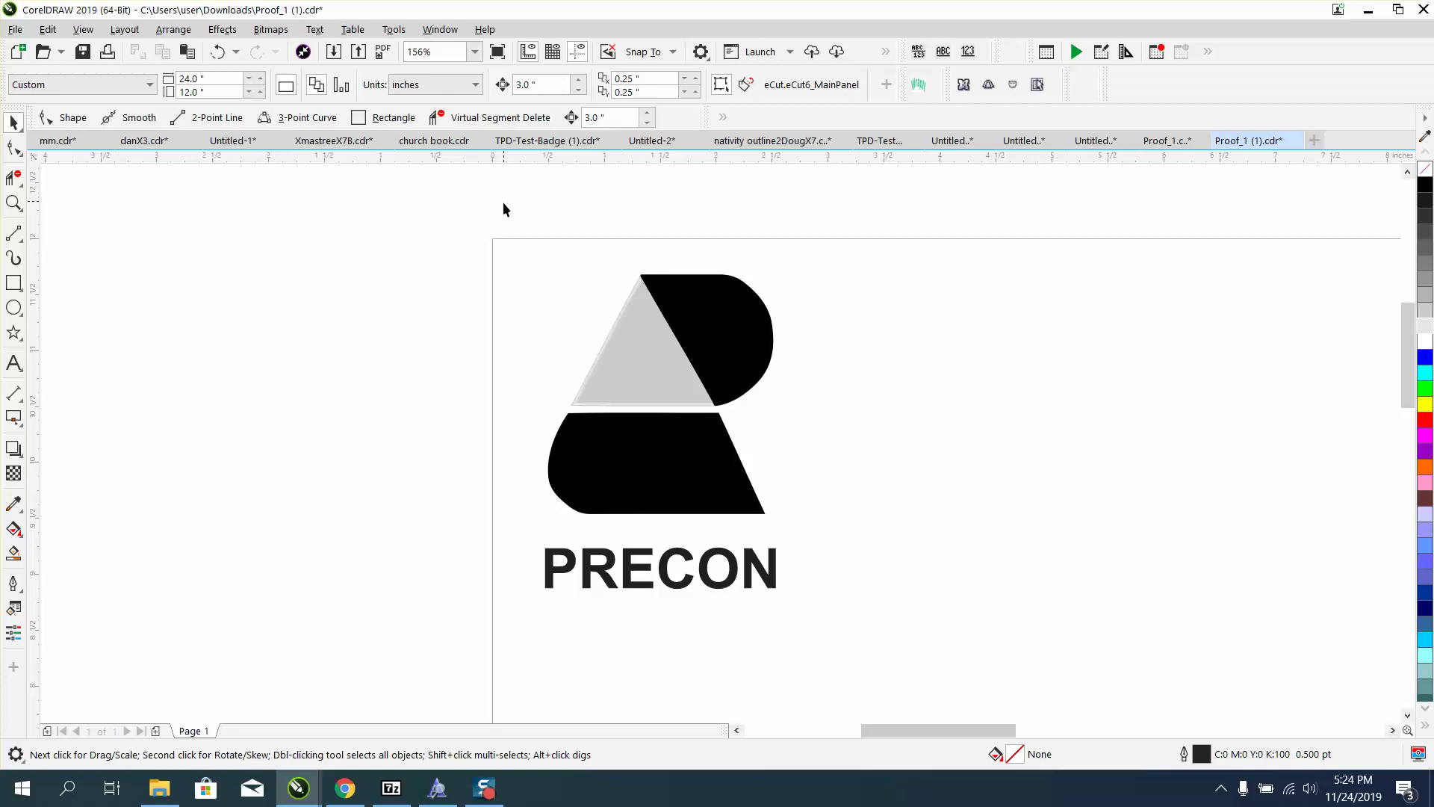